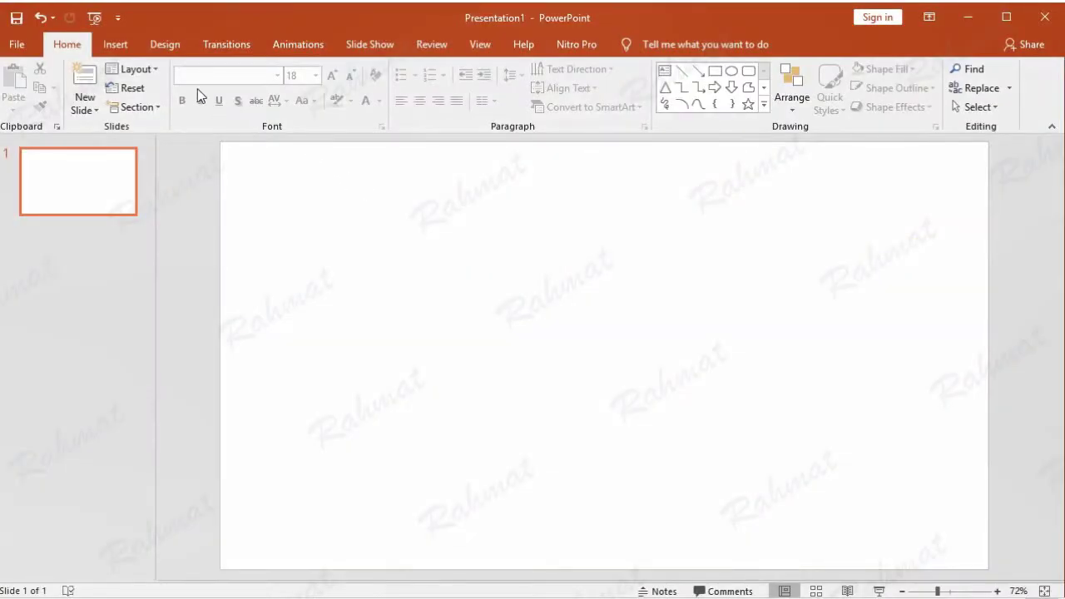
Step: Choose Widescreen (16:9) in the Custom Slide Size dialog and confirm it
left_click(164, 46)
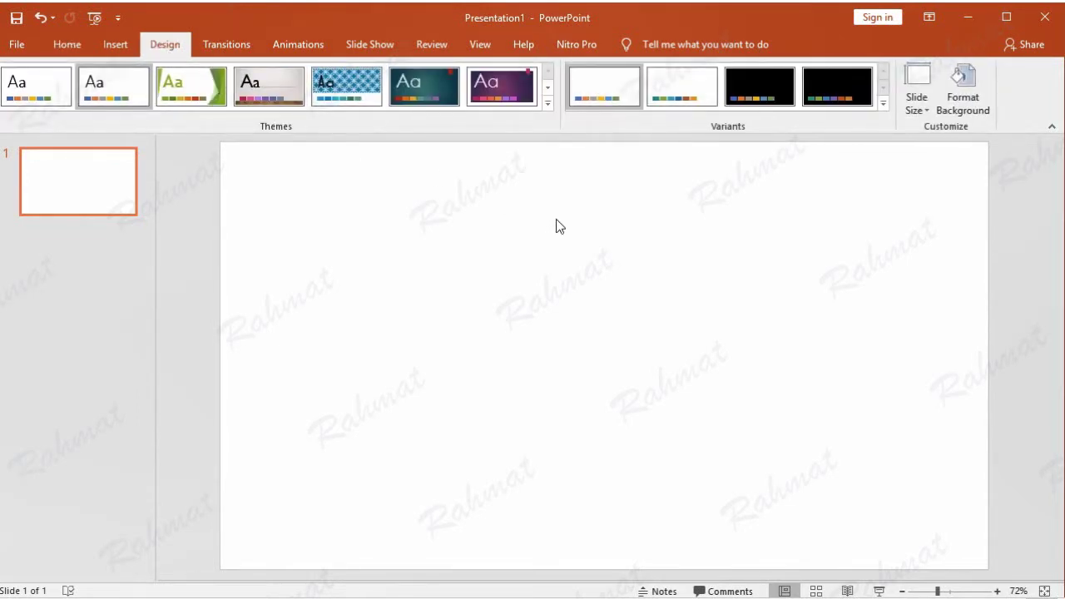
left_click(917, 98)
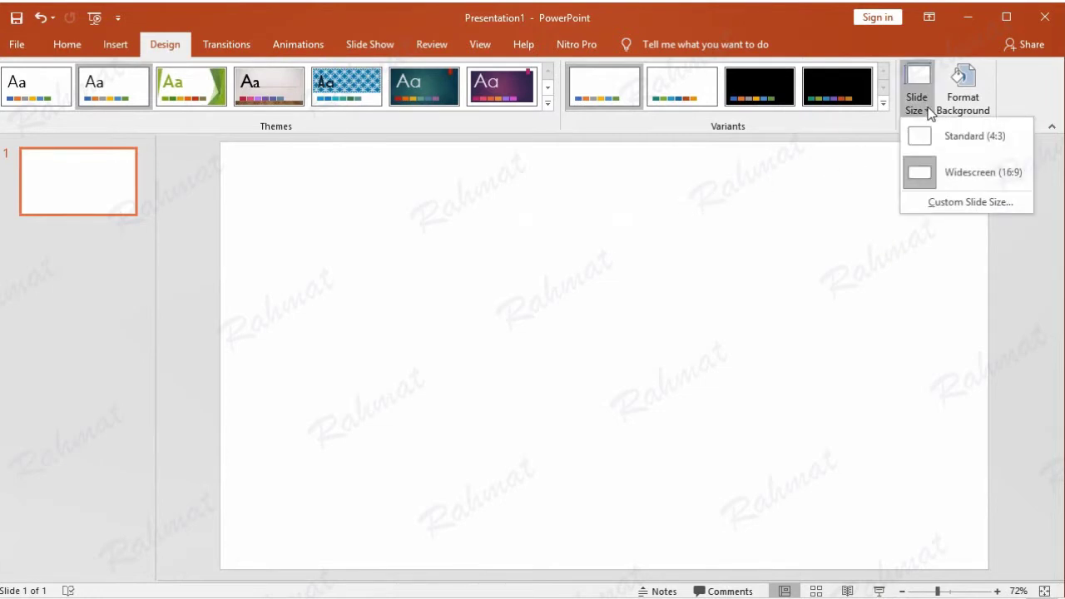
left_click(971, 203)
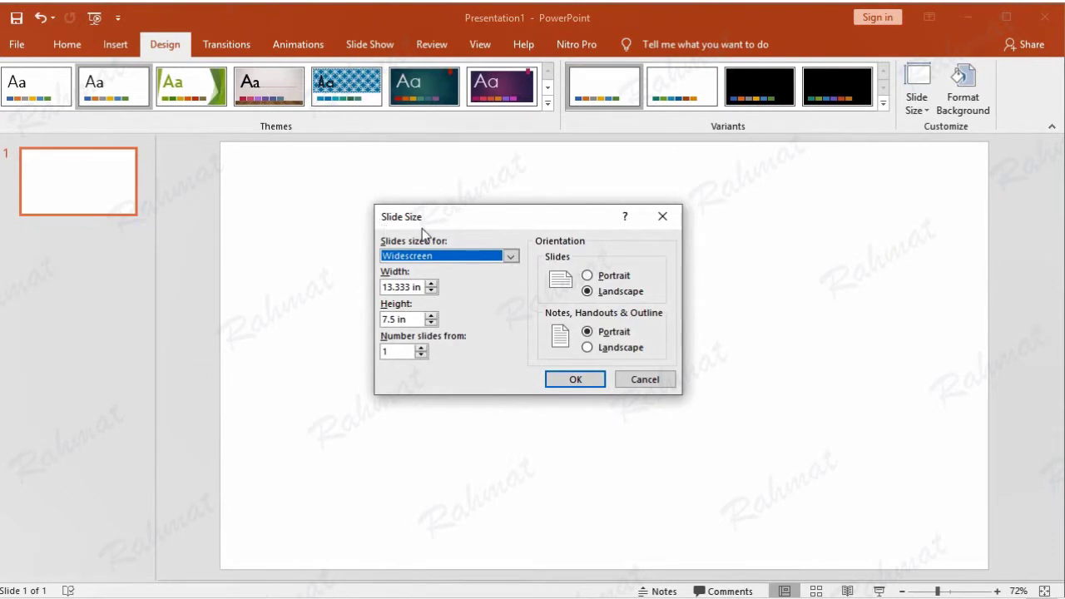
left_click(510, 255)
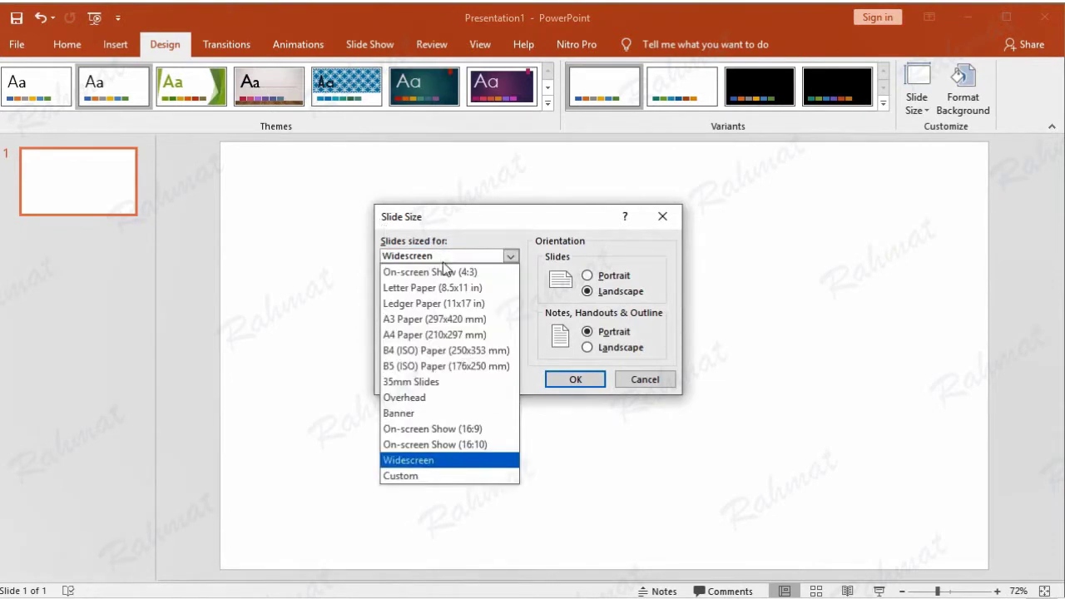
left_click(447, 460)
left_click(558, 379)
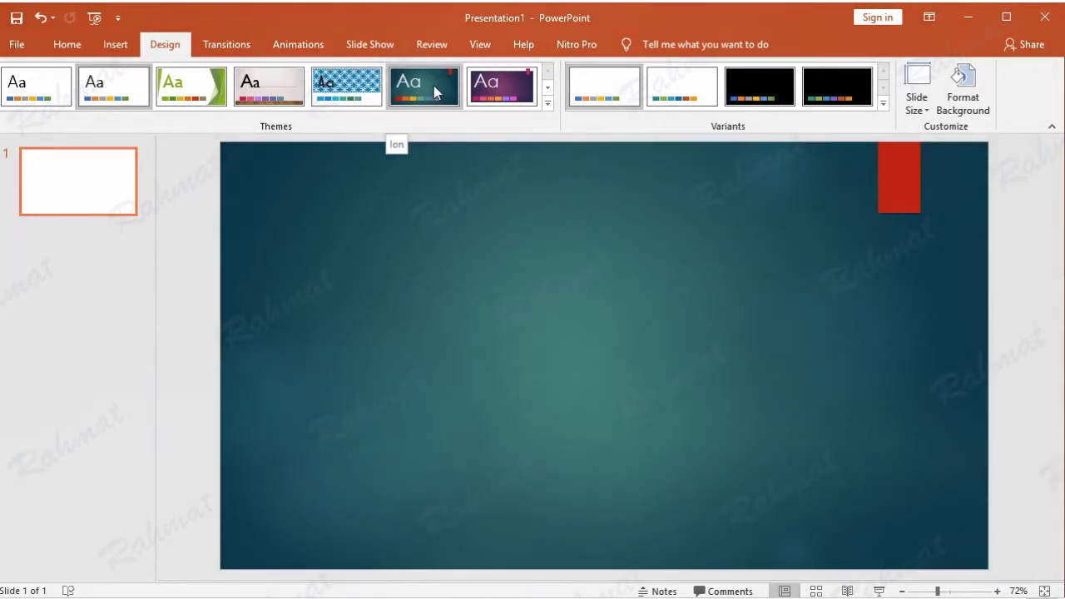
Step: Apply the teal theme and stretch a rectangle over the whole 13.33" by 7.5" slide
left_click(450, 101)
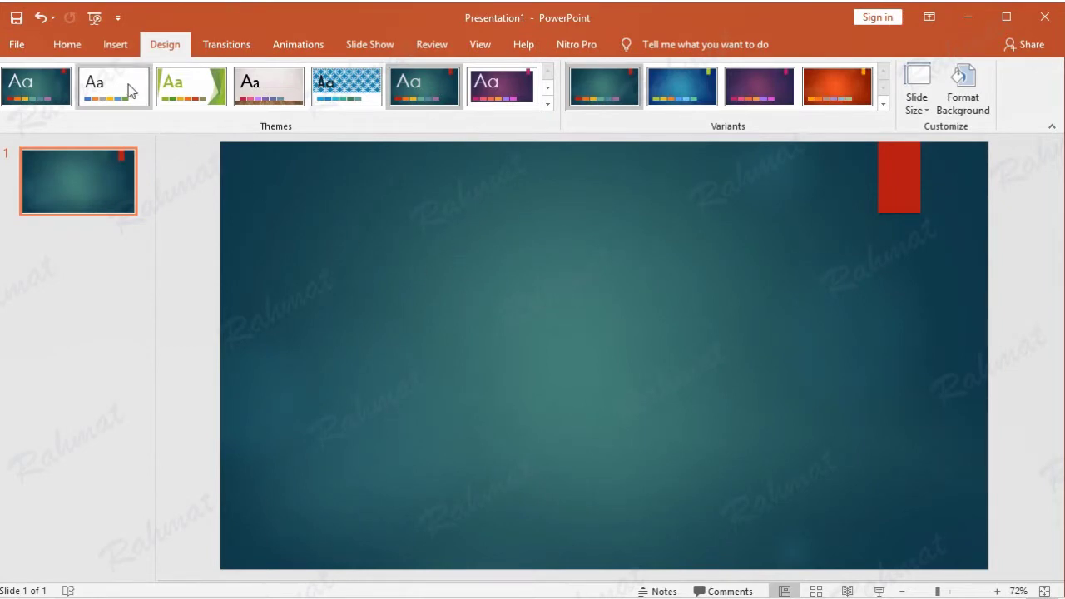
left_click(114, 45)
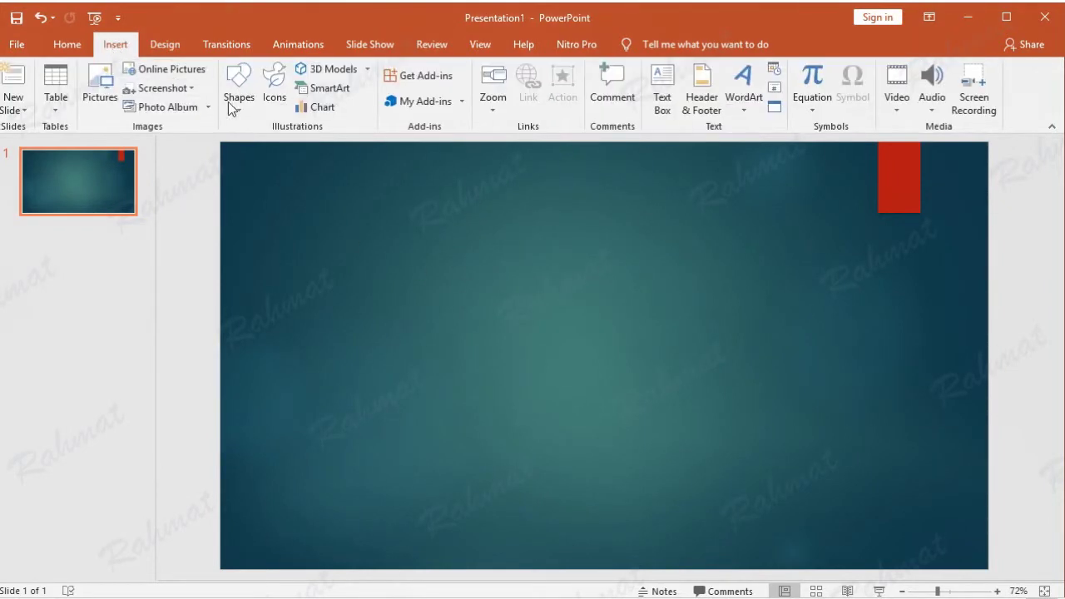
left_click(237, 92)
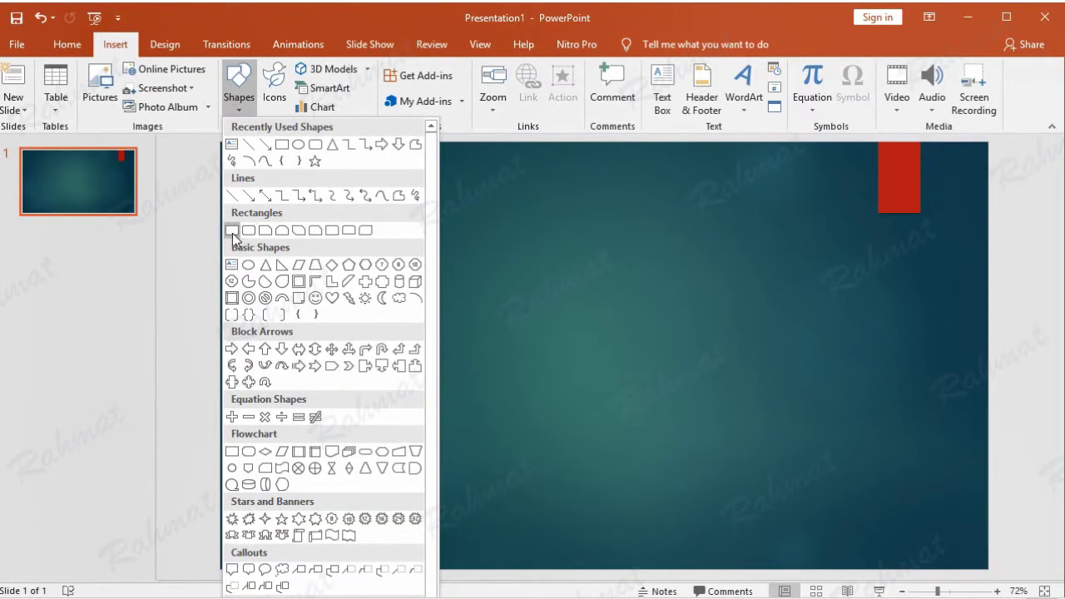
left_click(232, 232)
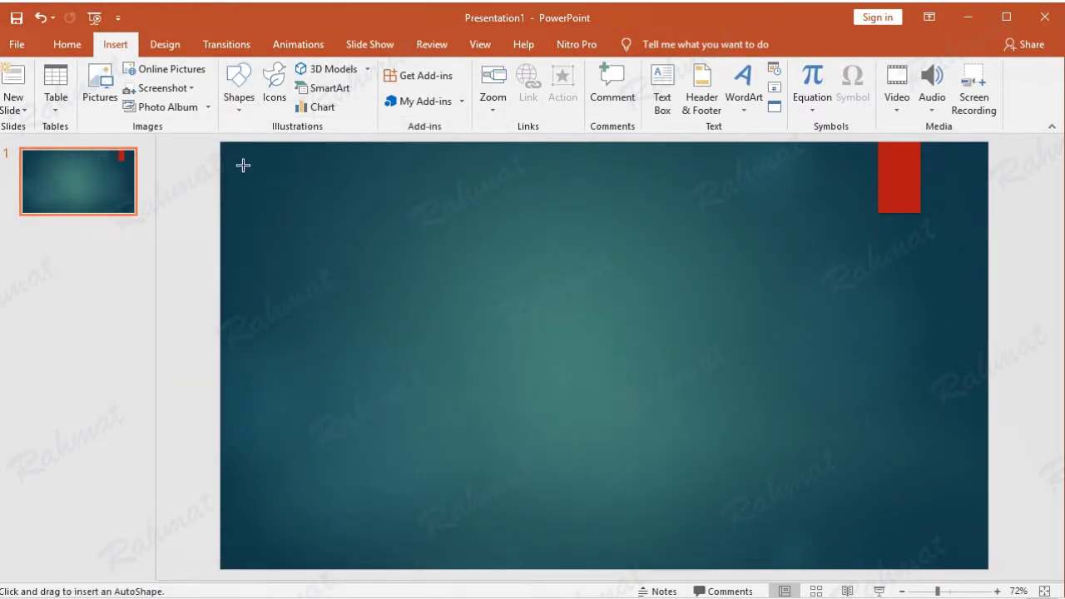
left_click_drag(243, 165, 436, 315)
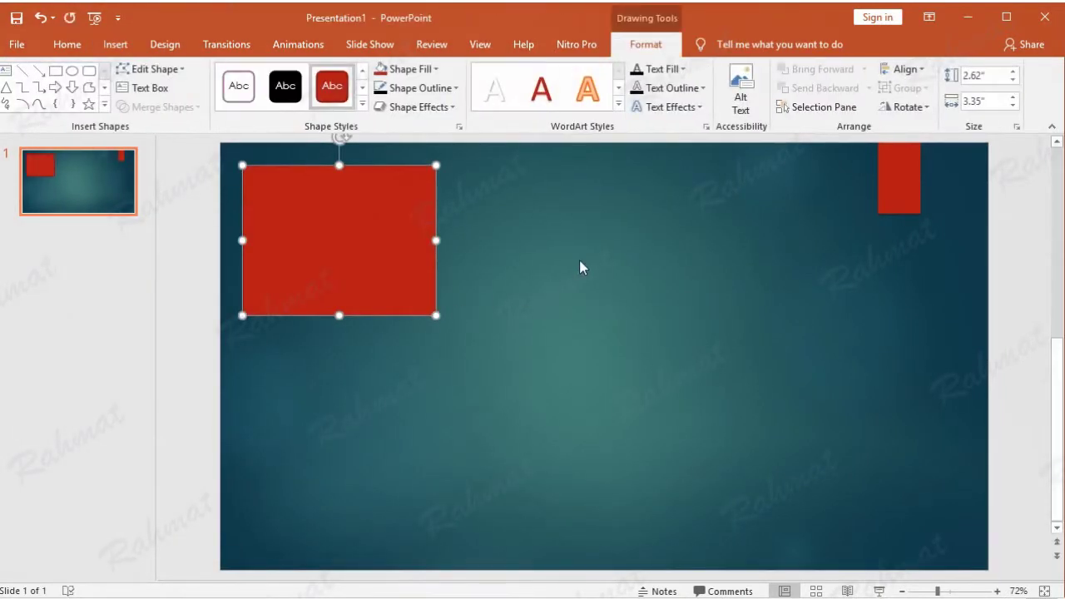
left_click_drag(397, 258, 374, 236)
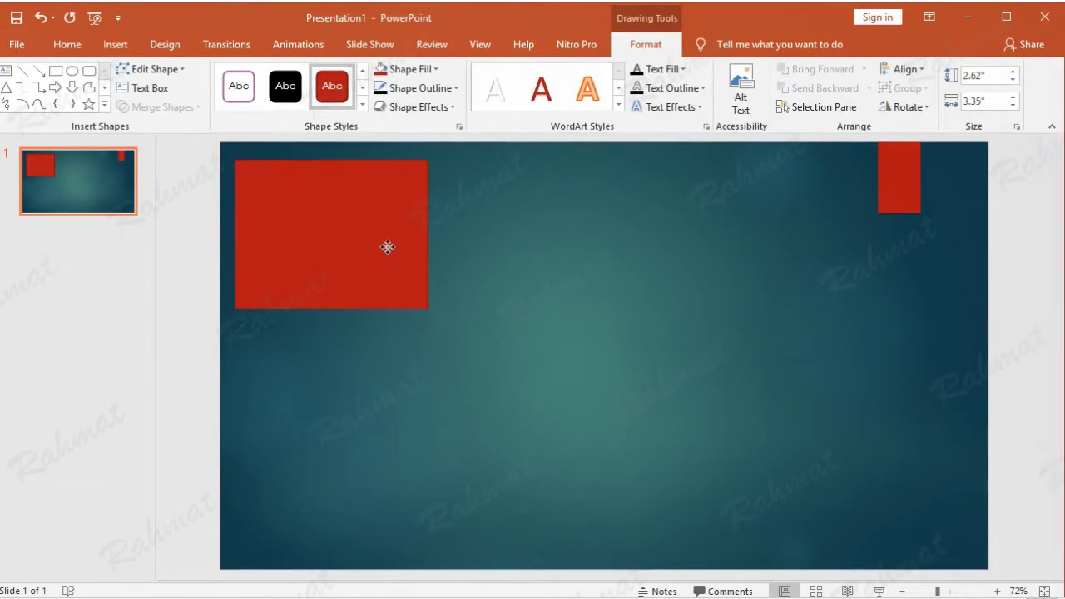
mouse_move(414, 216)
left_mouse_down()
mouse_move(1013, 293)
mouse_move(988, 293)
left_mouse_up()
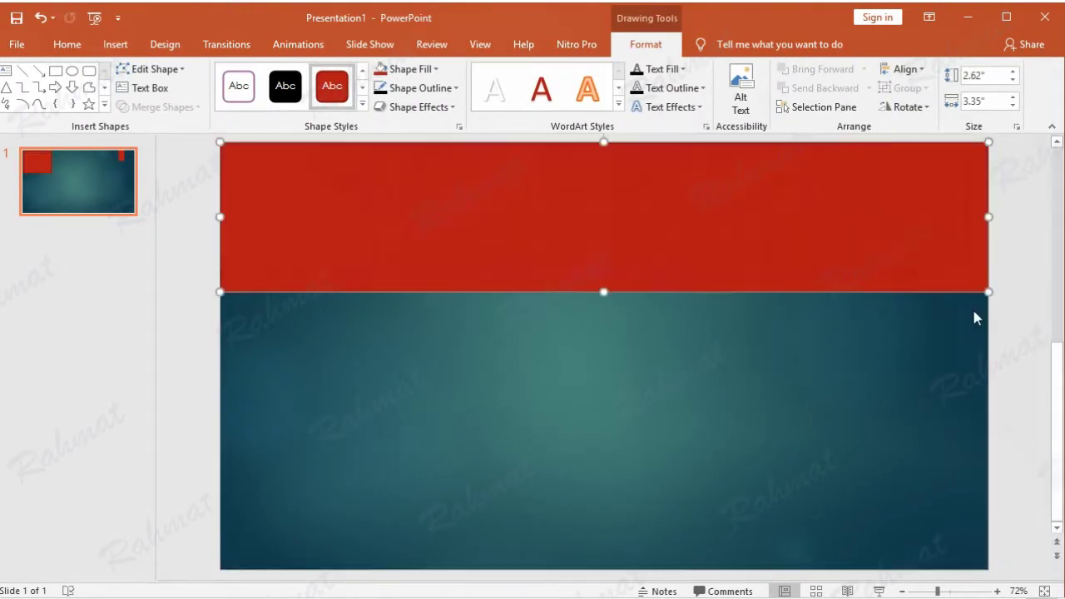
left_click_drag(602, 292, 596, 569)
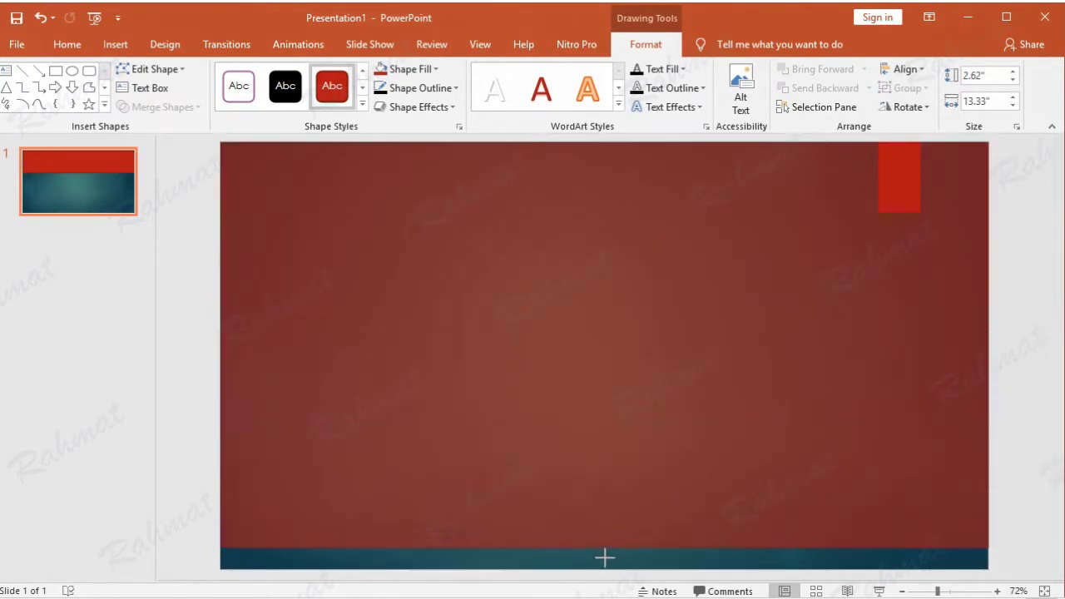
Step: Fill the full-slide rectangle black and remove its outline
left_click(410, 68)
left_click(379, 107)
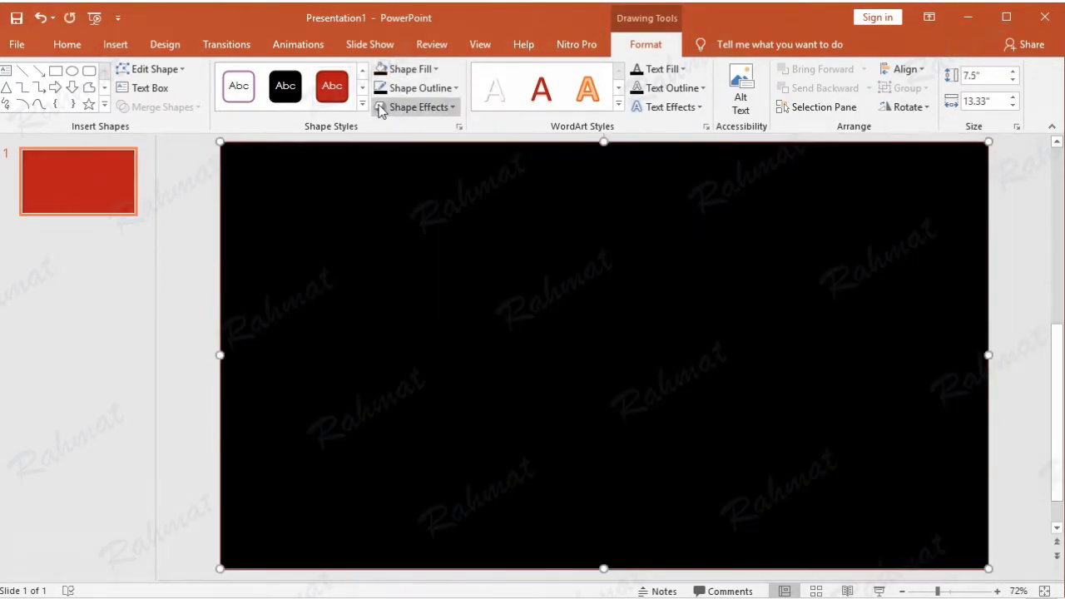
left_click(420, 88)
left_click(452, 233)
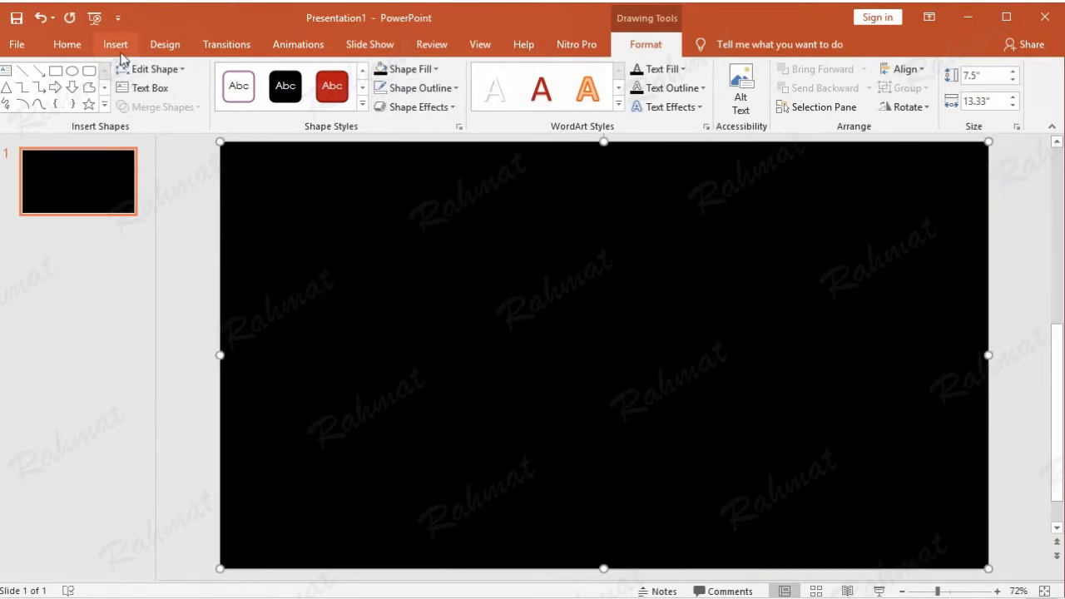
left_click(119, 48)
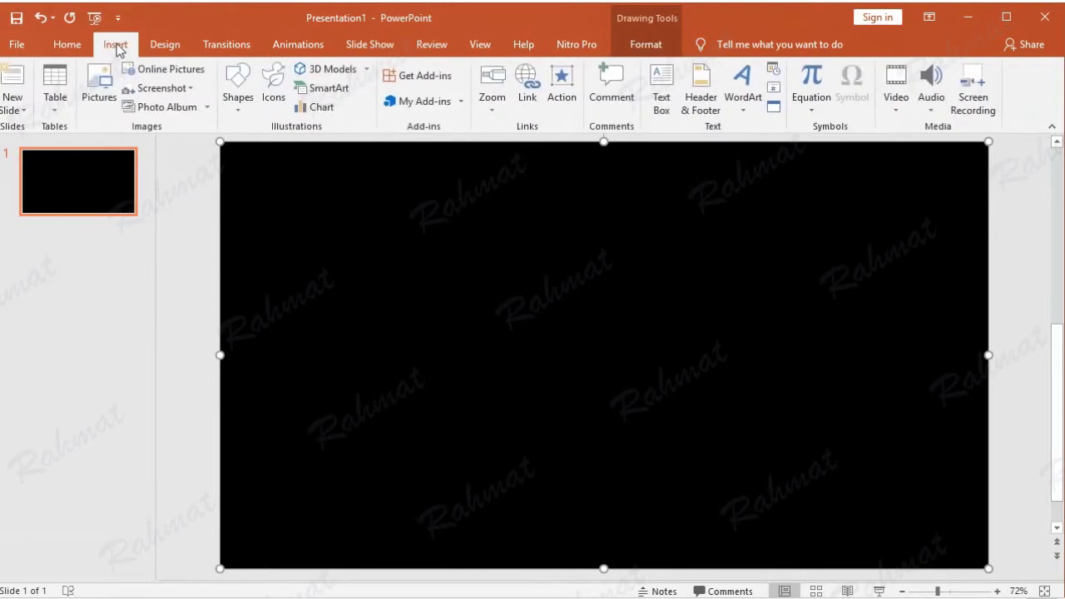
Step: Draw a rectangle sized 6.45" high by 12.33" wide and centre it on the slide
left_click(232, 112)
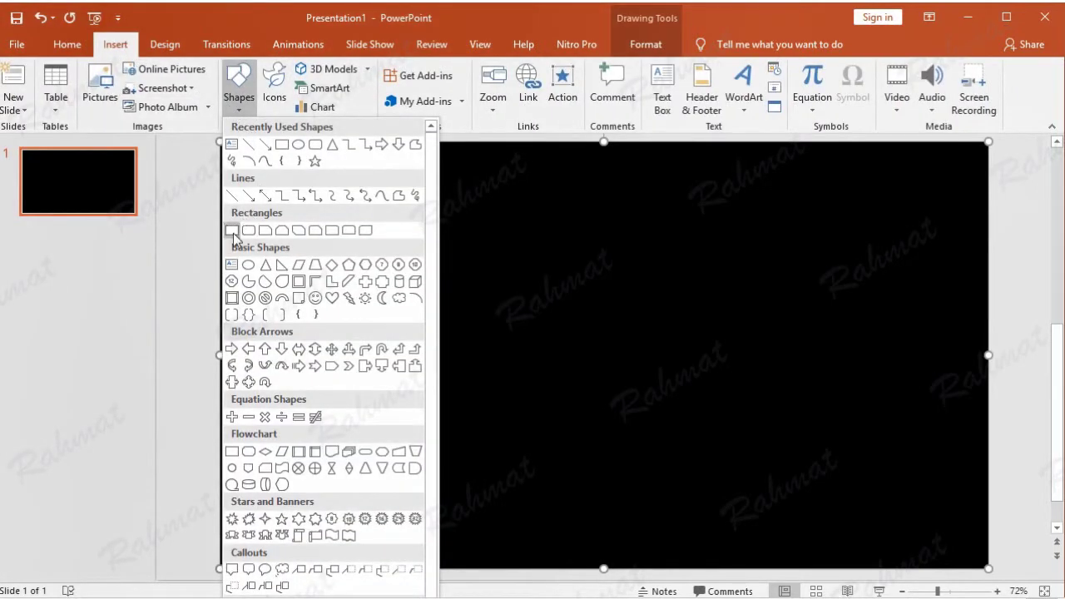
left_click(232, 231)
left_click_drag(357, 213, 541, 356)
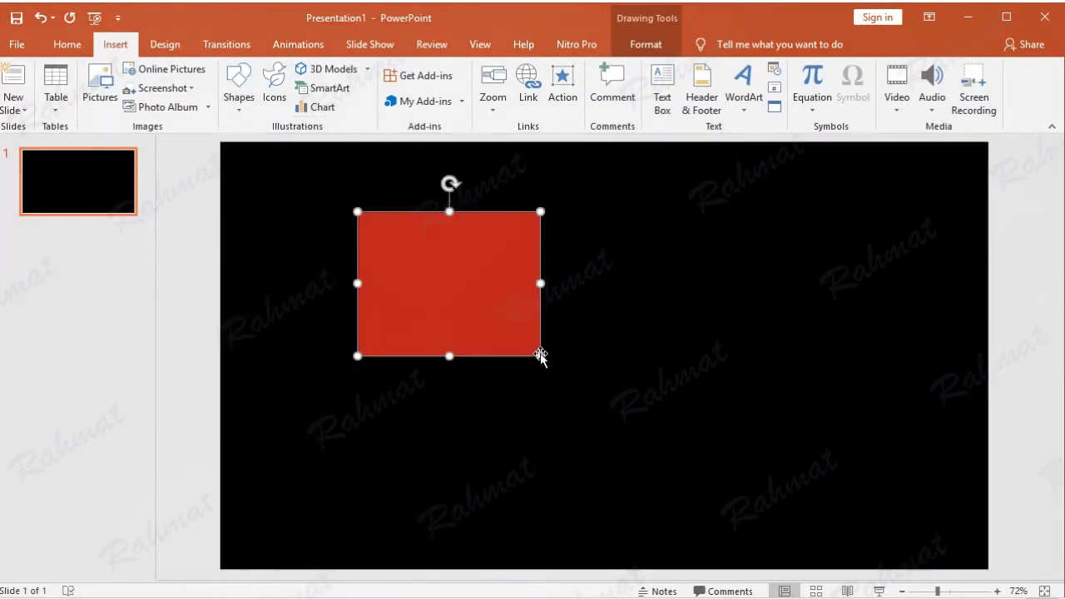
left_click(993, 77)
type("6.45")
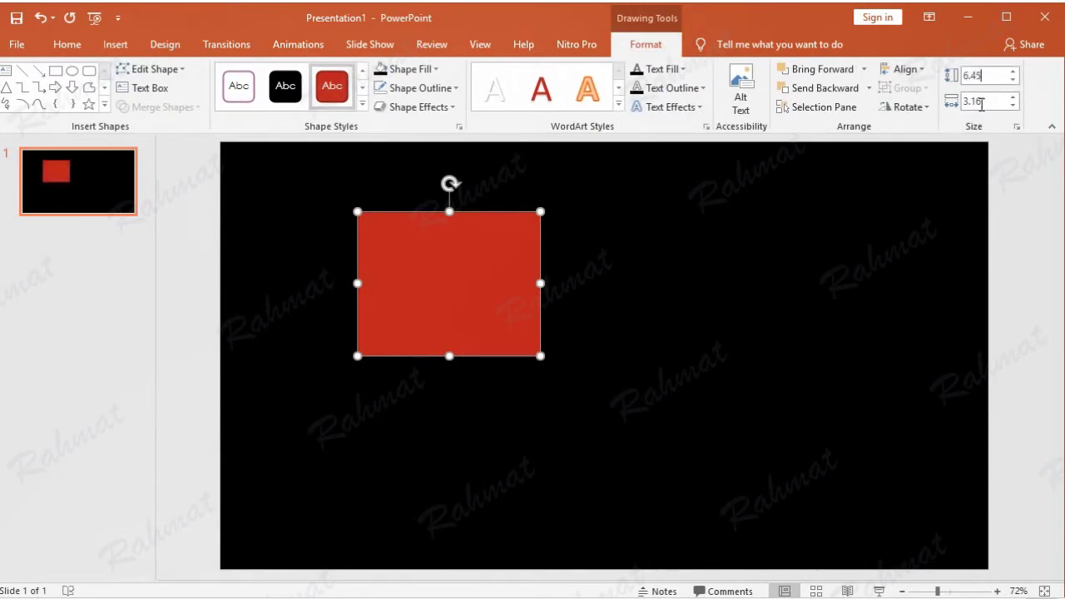
left_click(988, 102)
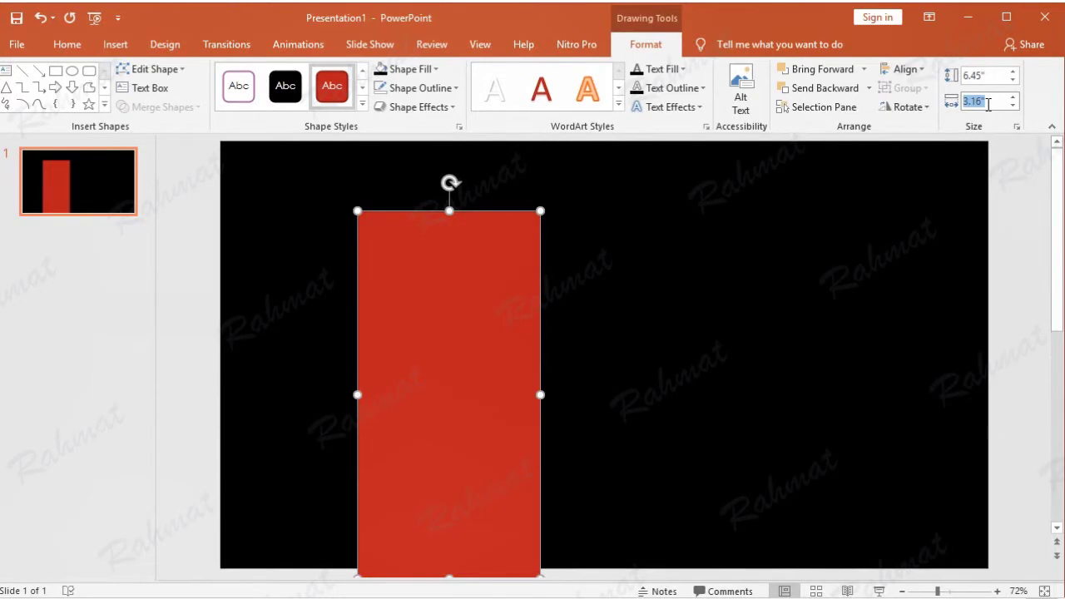
type("12.33")
key("Return")
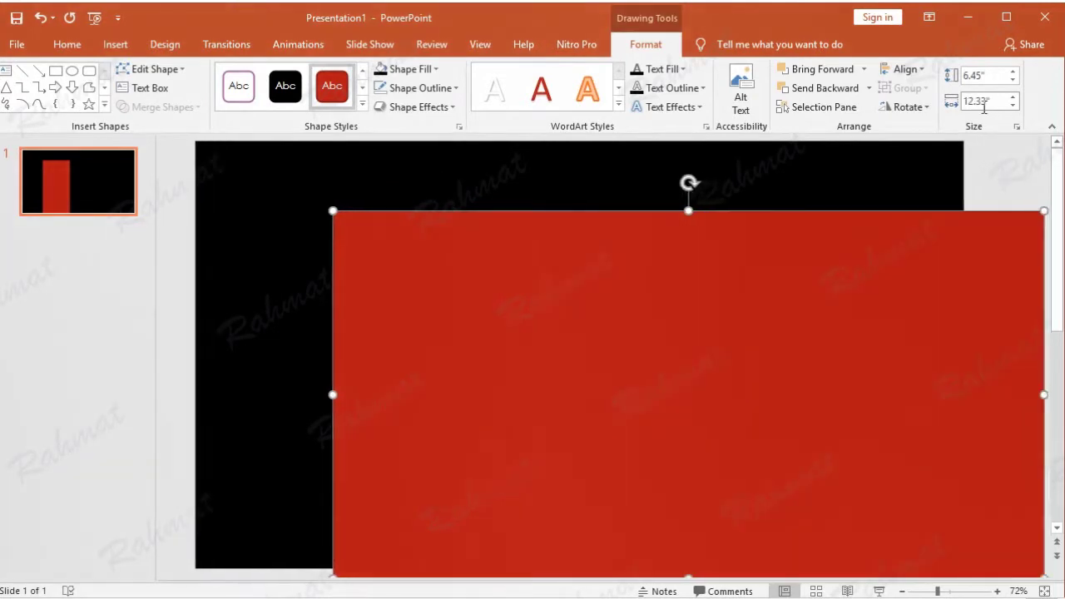
left_click_drag(669, 356, 565, 312)
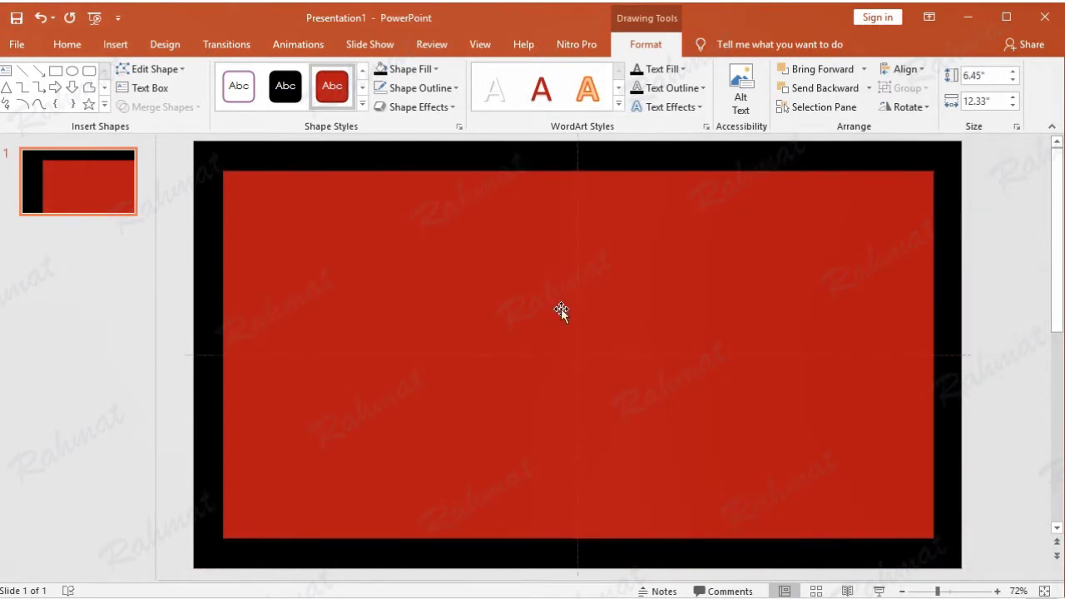
left_click_drag(559, 309, 560, 311)
Step: Fill the centred rectangle light cream and remove its outline
left_click(424, 70)
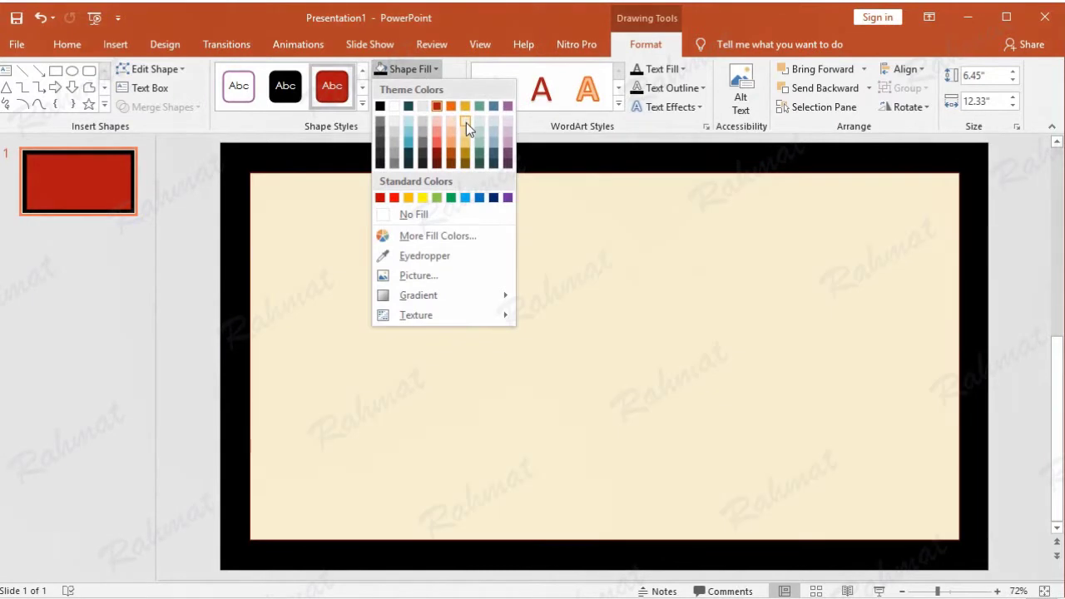
left_click(466, 122)
left_click(441, 88)
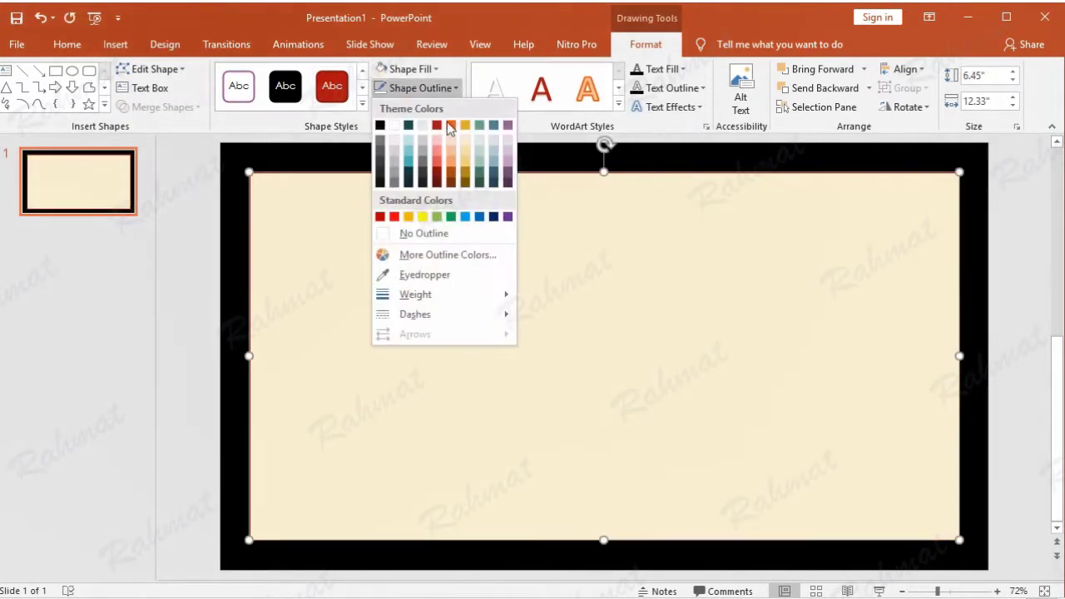
left_click(426, 232)
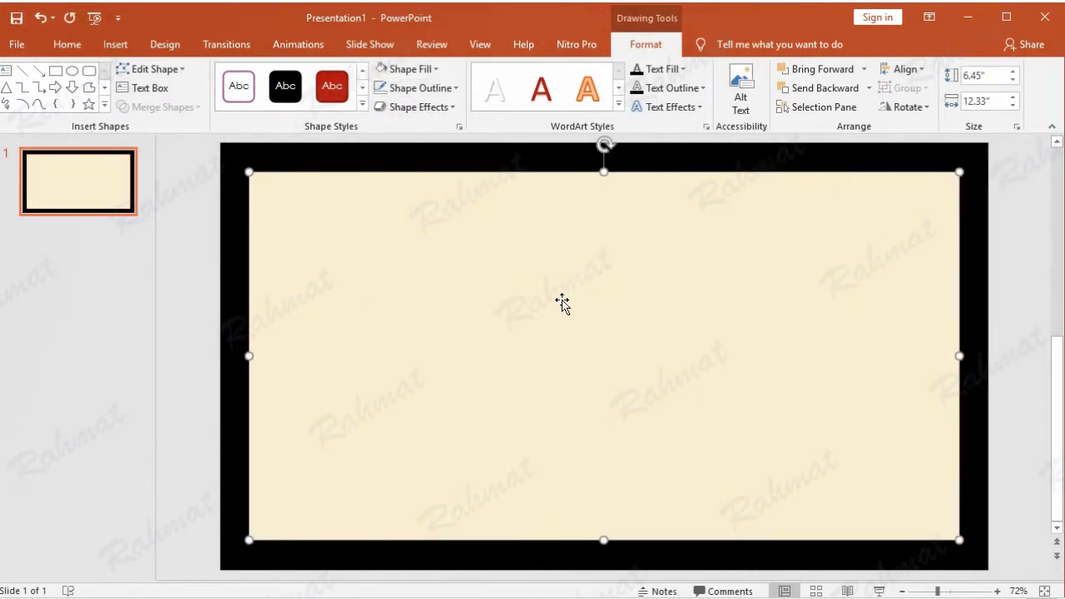
left_click(115, 44)
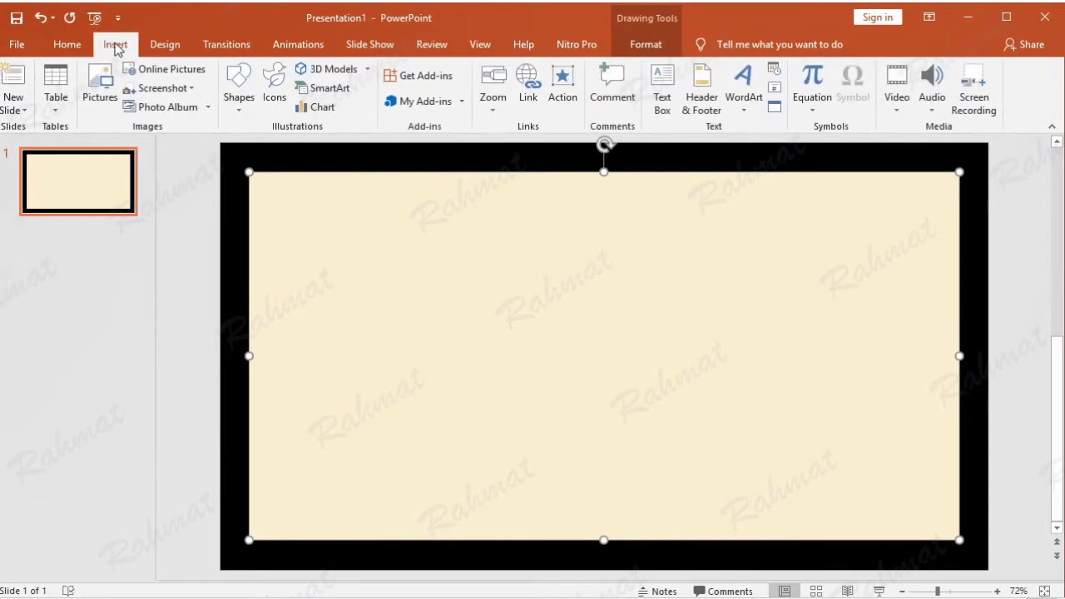
Step: Draw a rectangle sized 6.25" by 12.1" and move it over the cream area
left_click(240, 112)
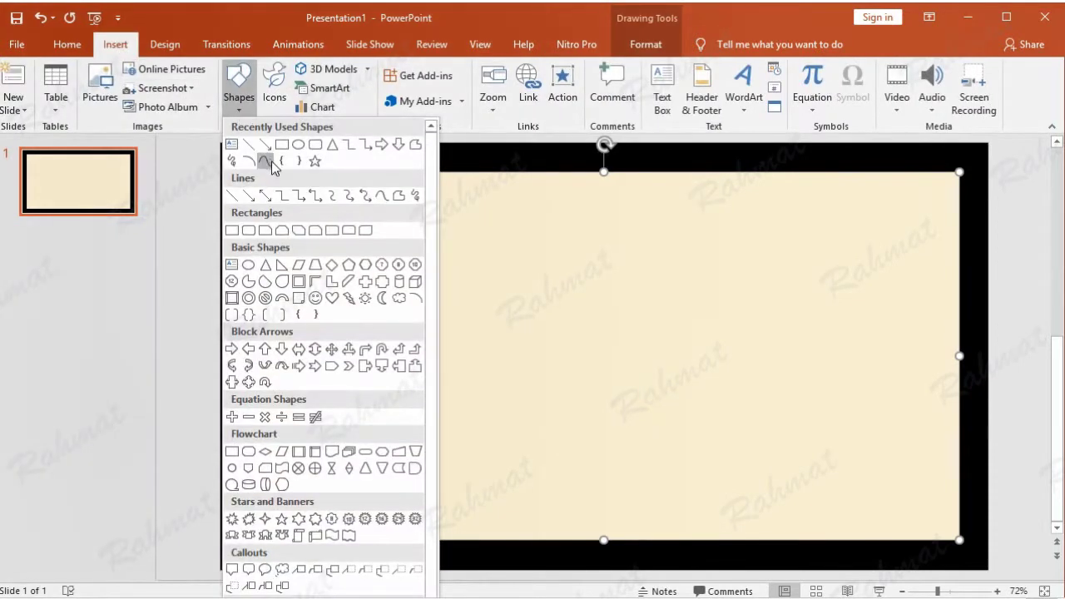
left_click(232, 231)
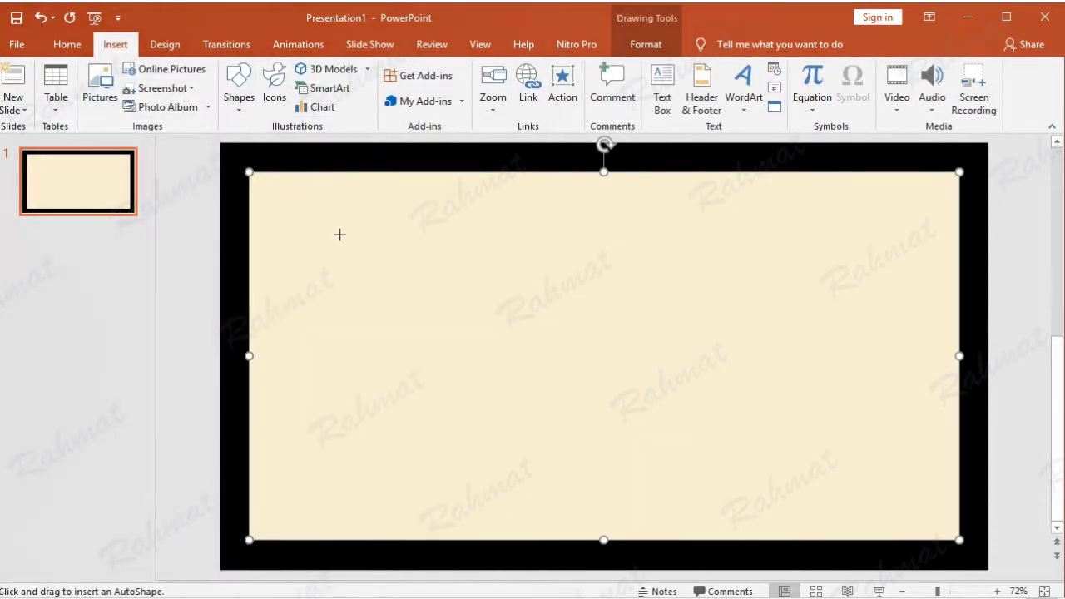
left_click_drag(339, 227, 548, 327)
left_click(981, 75)
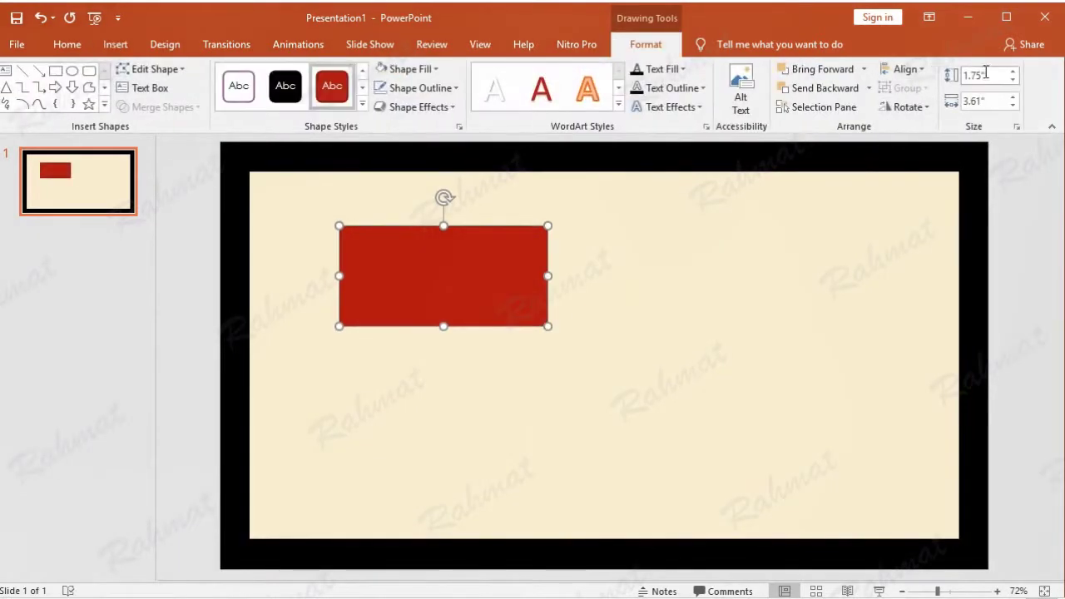
type("6.25")
left_click(988, 100)
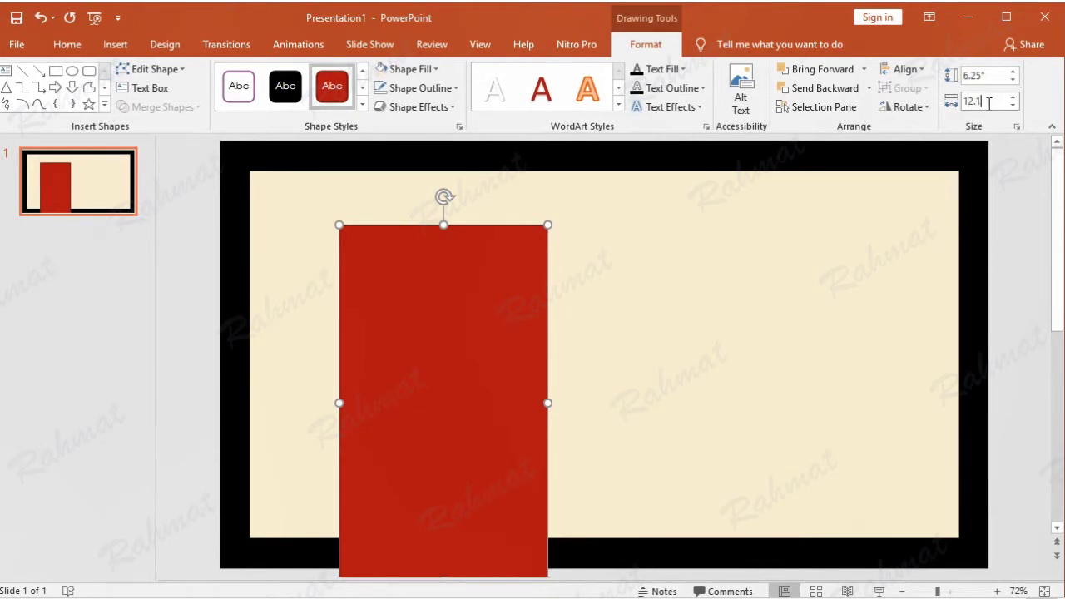
key("Return")
left_click_drag(765, 278, 569, 304)
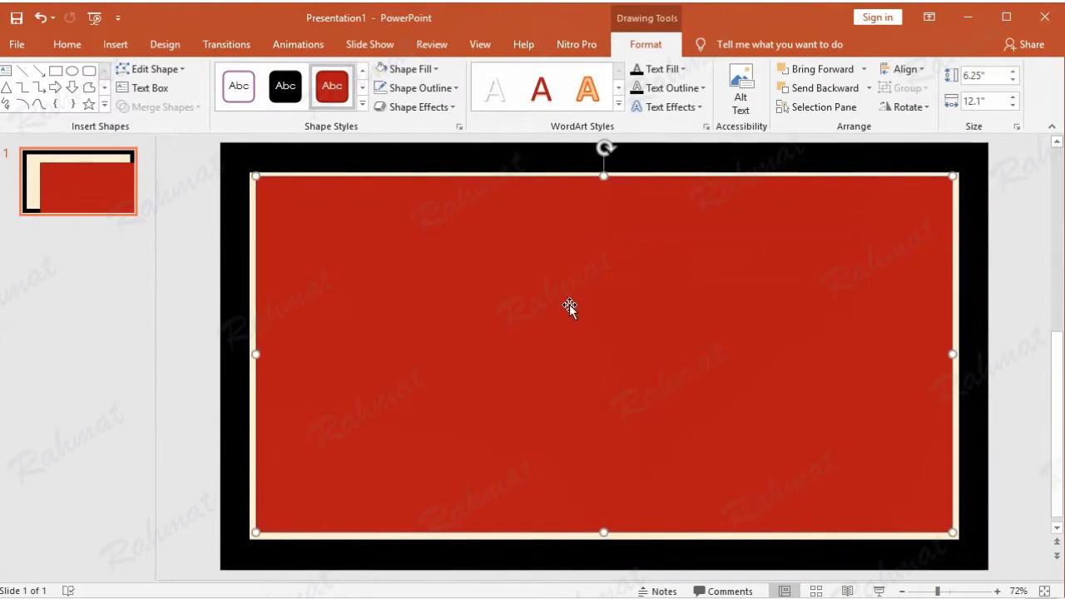
Step: Give the rectangle no fill and a thick red outline
left_click(420, 77)
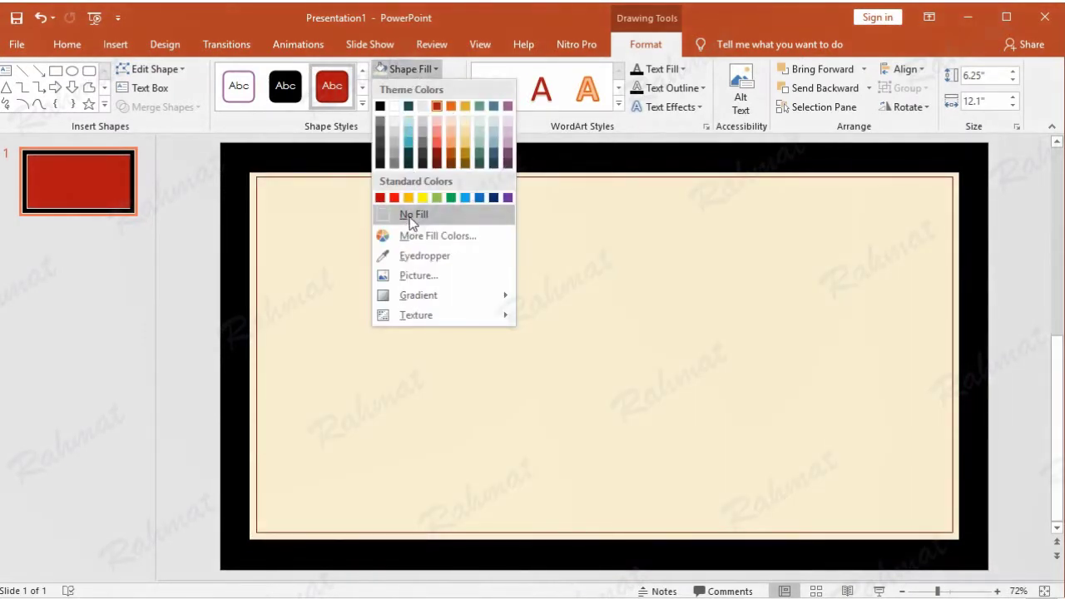
left_click(410, 218)
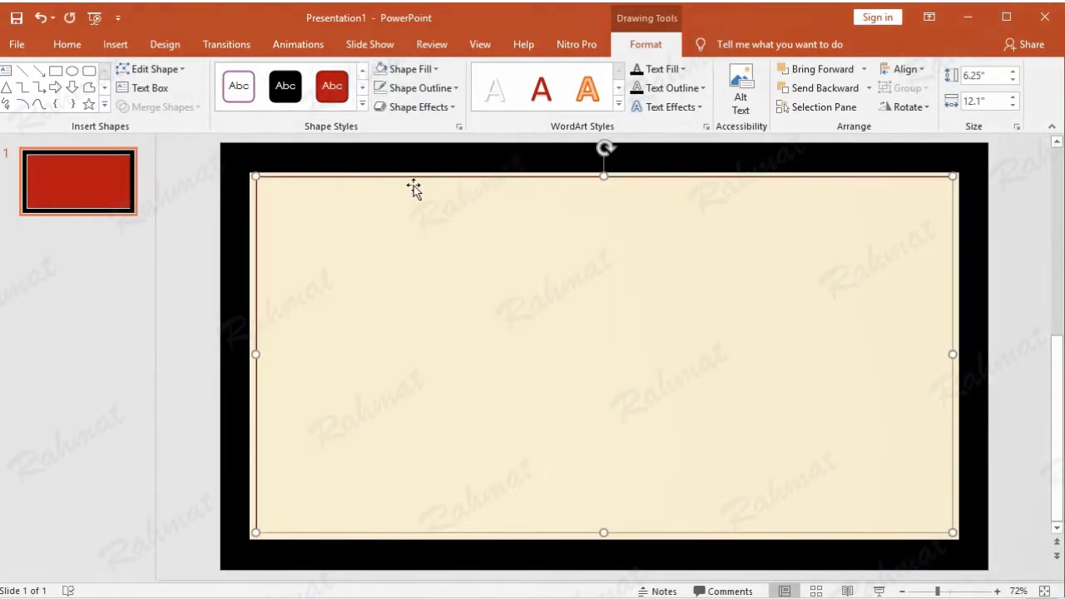
left_click(438, 89)
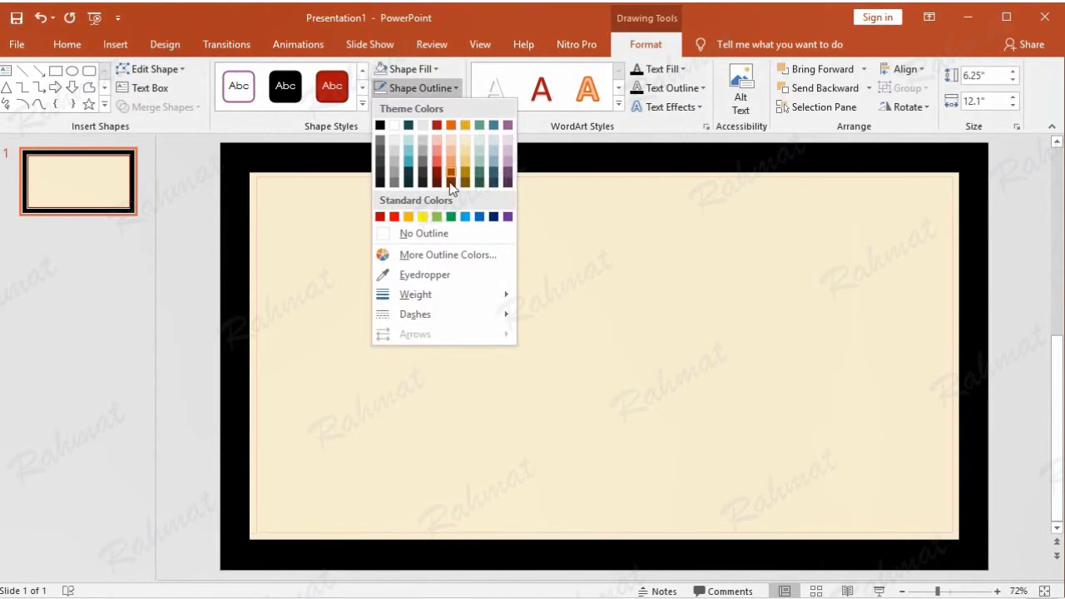
left_click(440, 125)
left_click(440, 90)
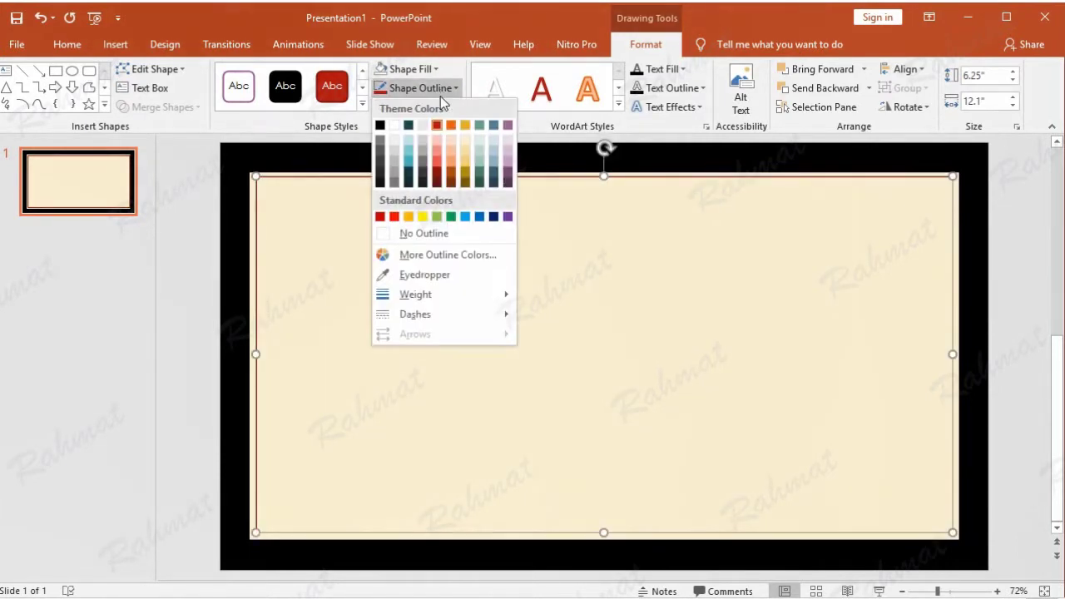
mouse_move(484, 296)
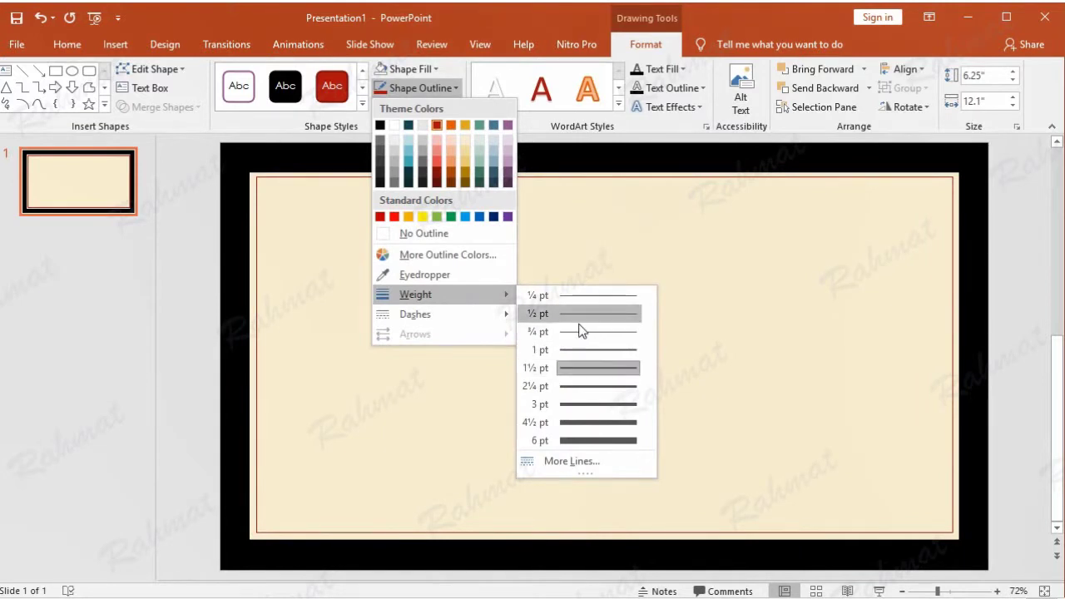
left_click(588, 428)
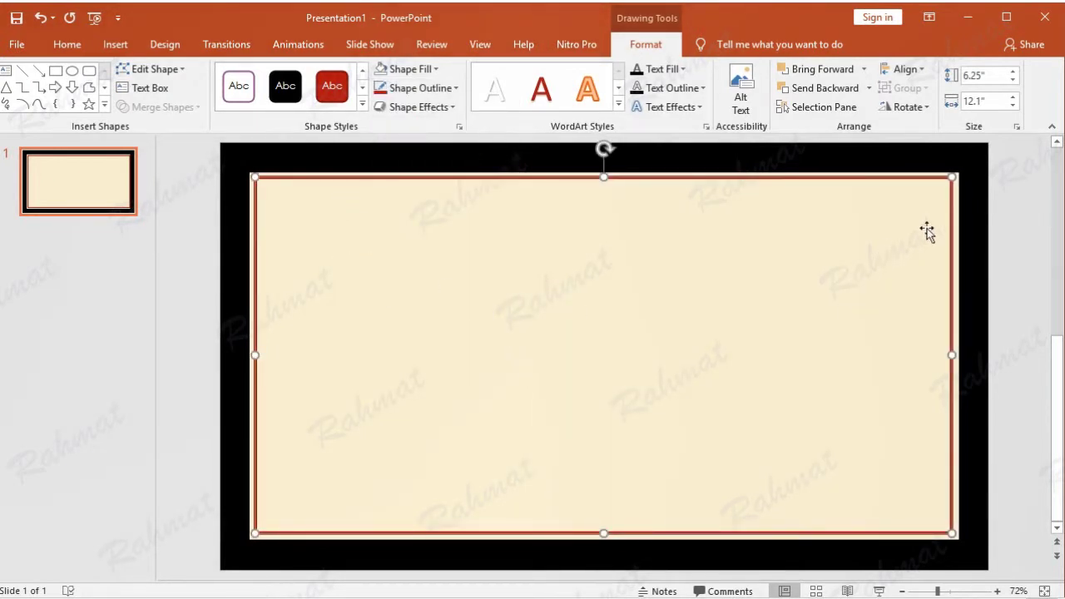
left_click(1002, 200)
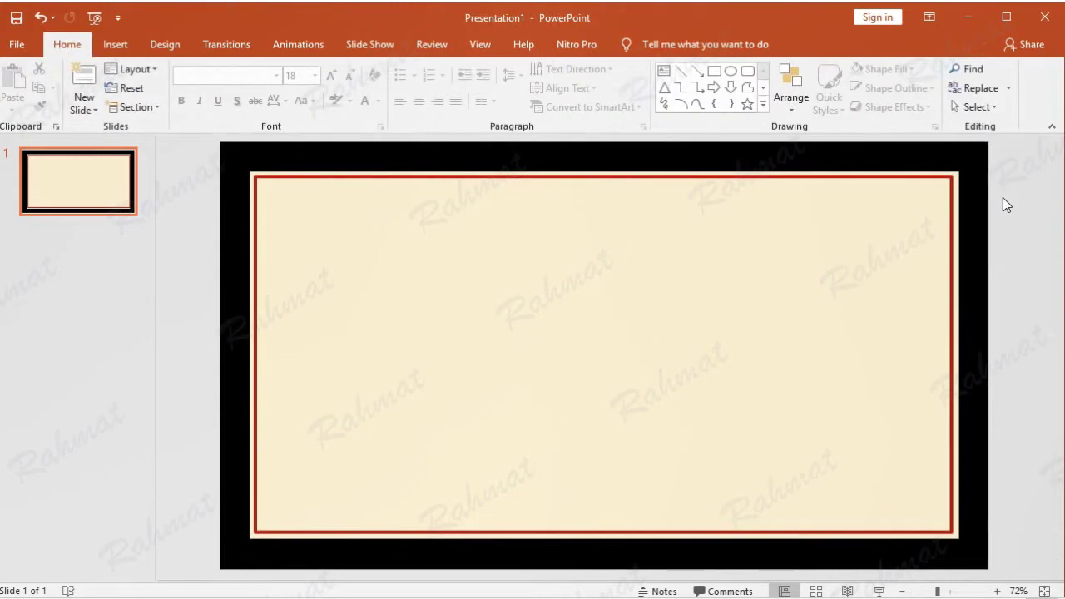
Step: Draw a small rectangle and size it 0.26" by 0.26"
left_click(932, 177)
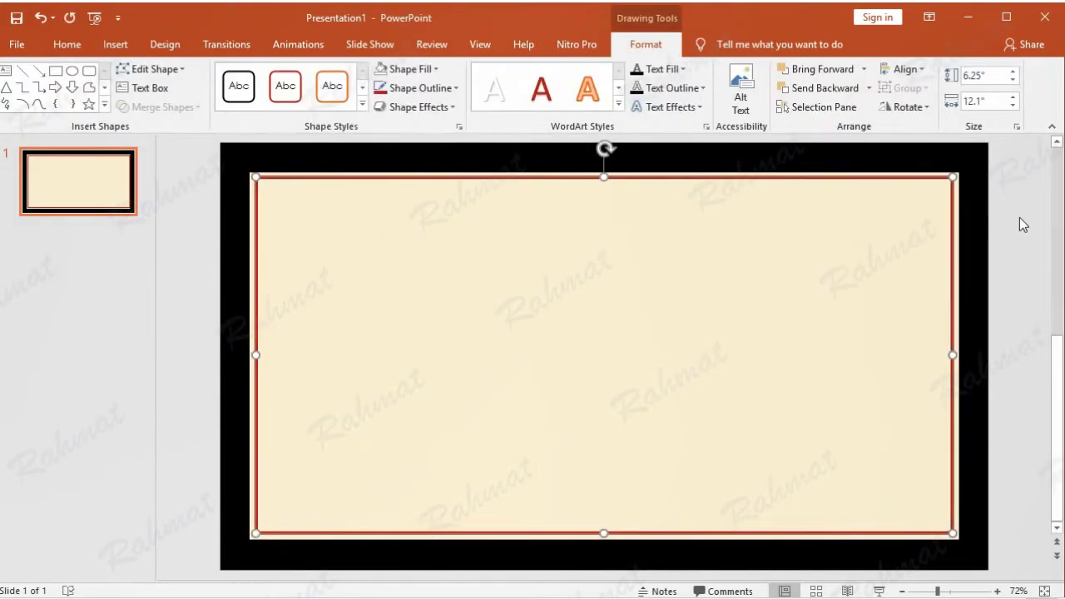
left_click(1019, 217)
left_click(121, 44)
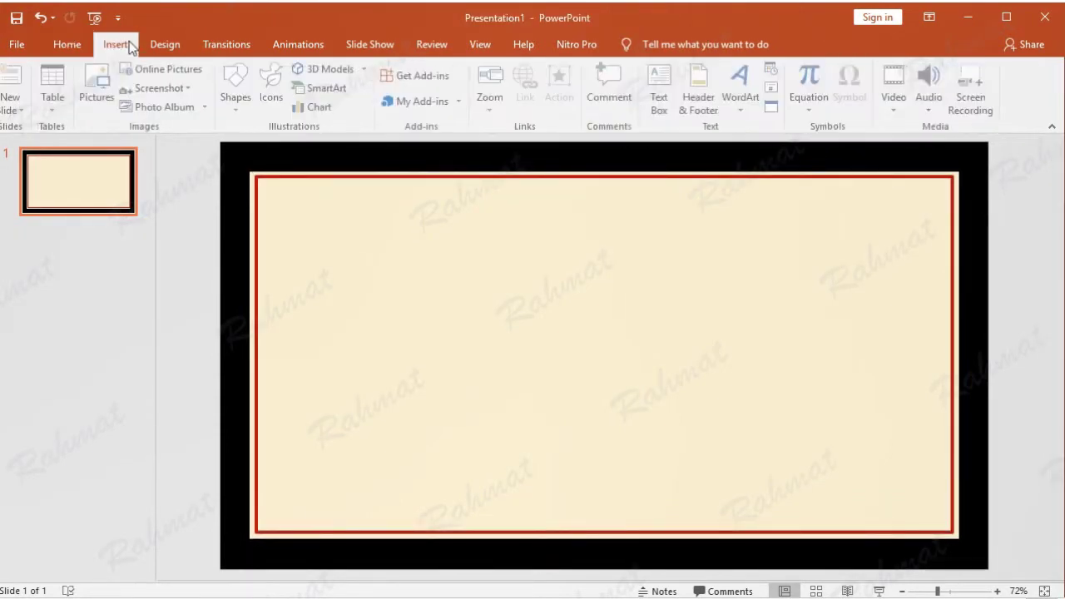
left_click(241, 106)
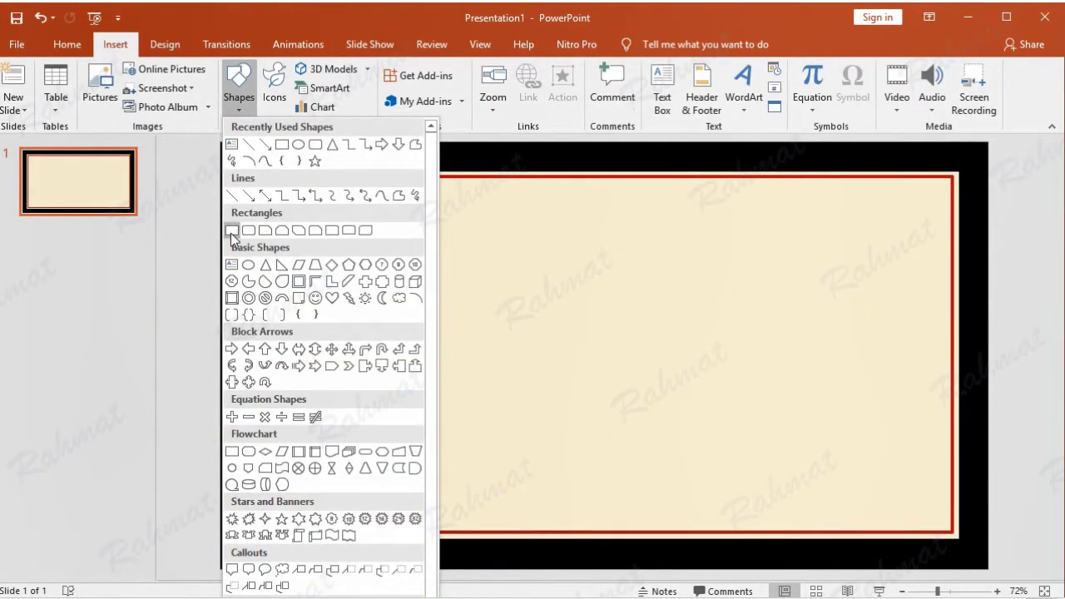
left_click(233, 231)
left_click_drag(296, 209, 335, 241)
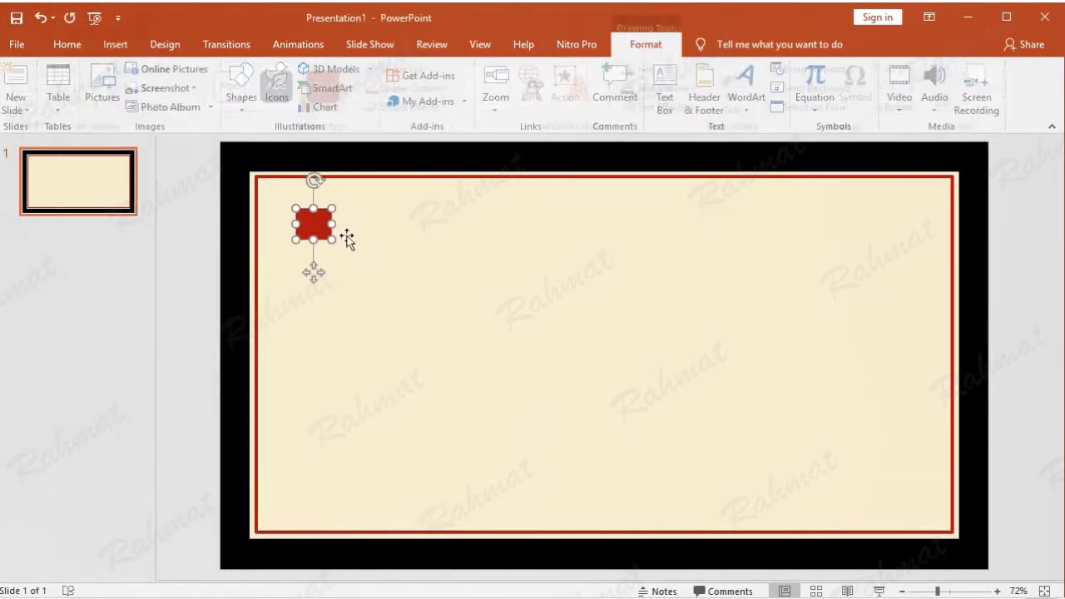
type("0.26")
left_click(988, 100)
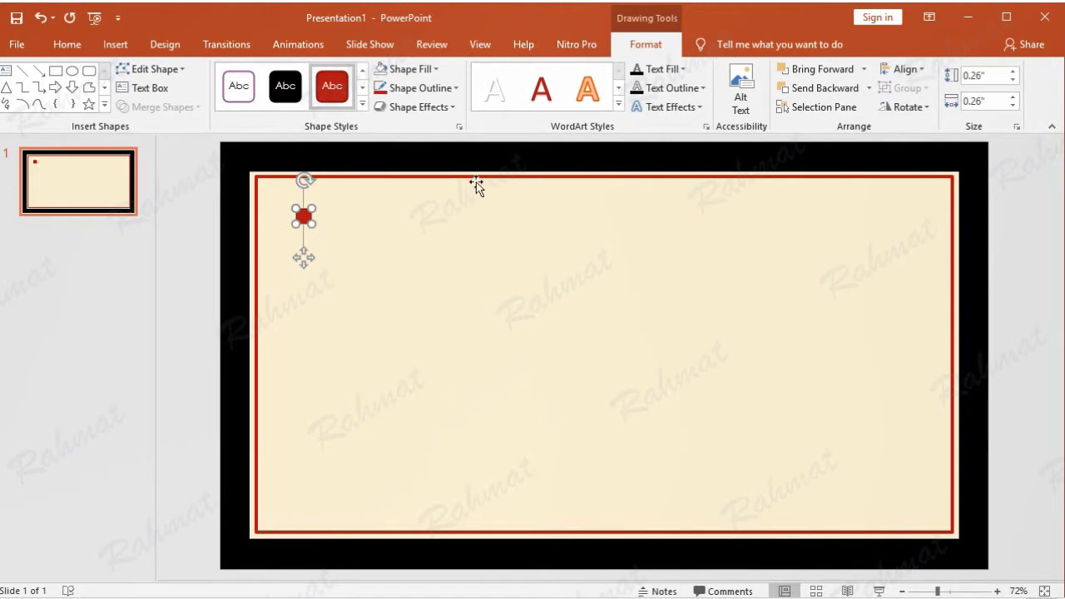
Step: Remove the red square's outline and move it onto the frame's top-left corner
left_click(404, 70)
left_click(428, 108)
left_click(436, 90)
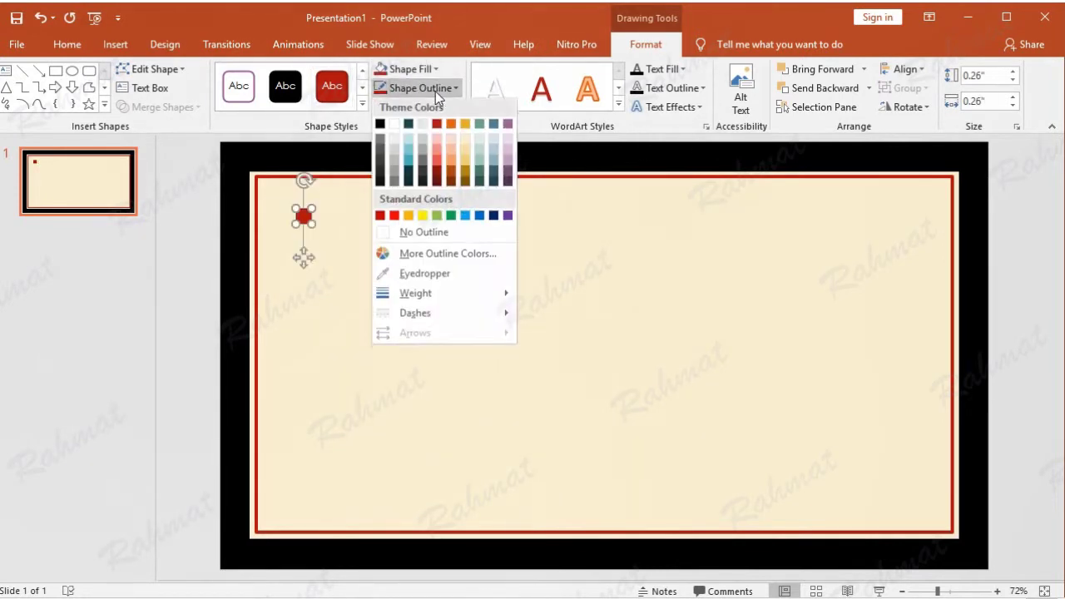
left_click(460, 233)
left_click_drag(303, 218, 257, 181)
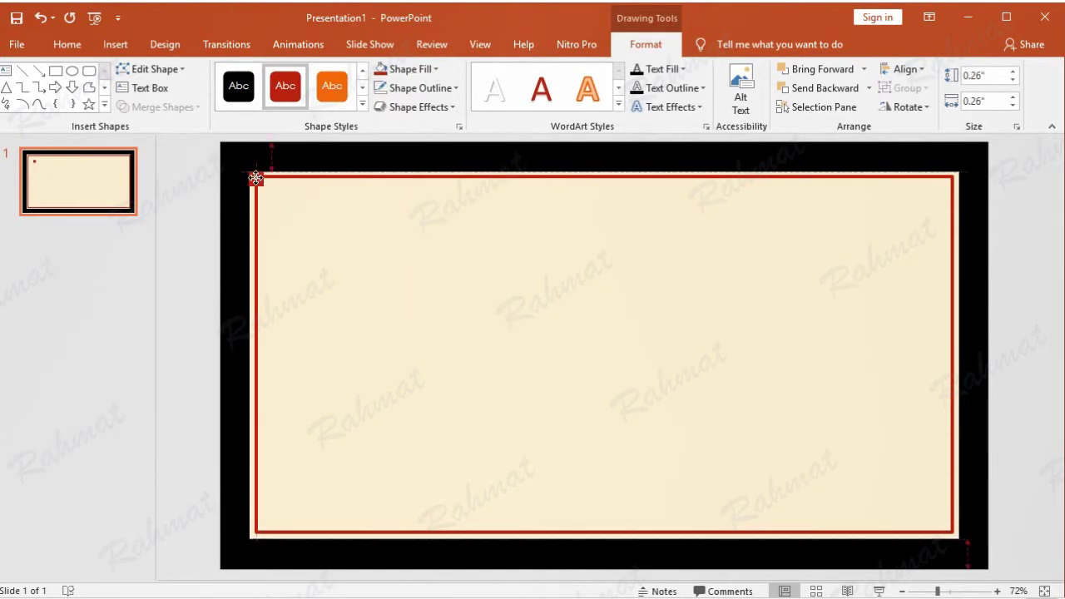
Step: Copy the red square, paste duplicates, and place one at the frame's top-right corner
left_click(66, 45)
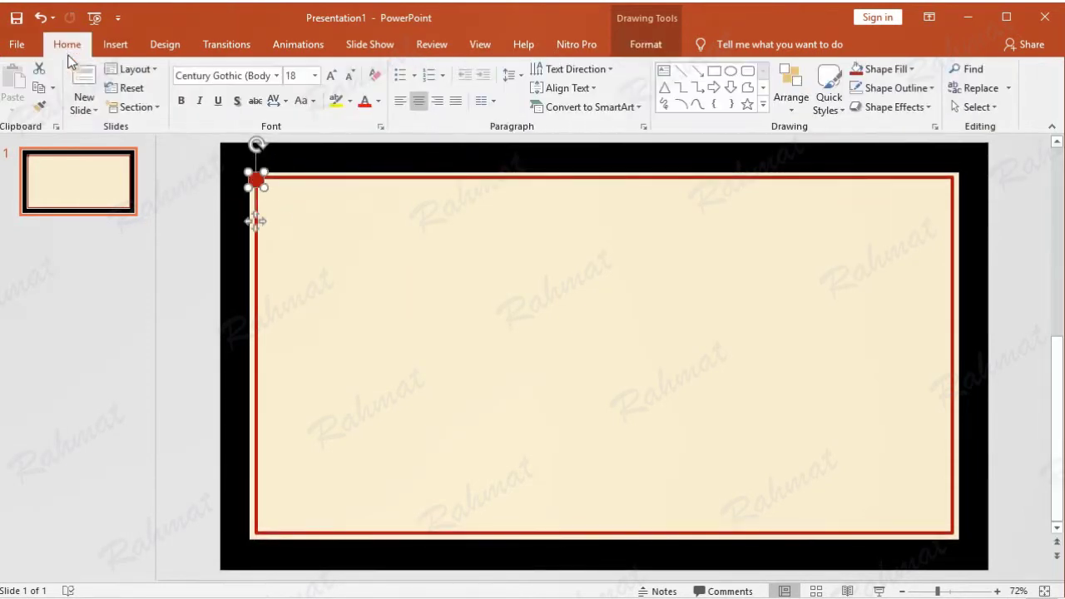
left_click(39, 87)
left_click(15, 82)
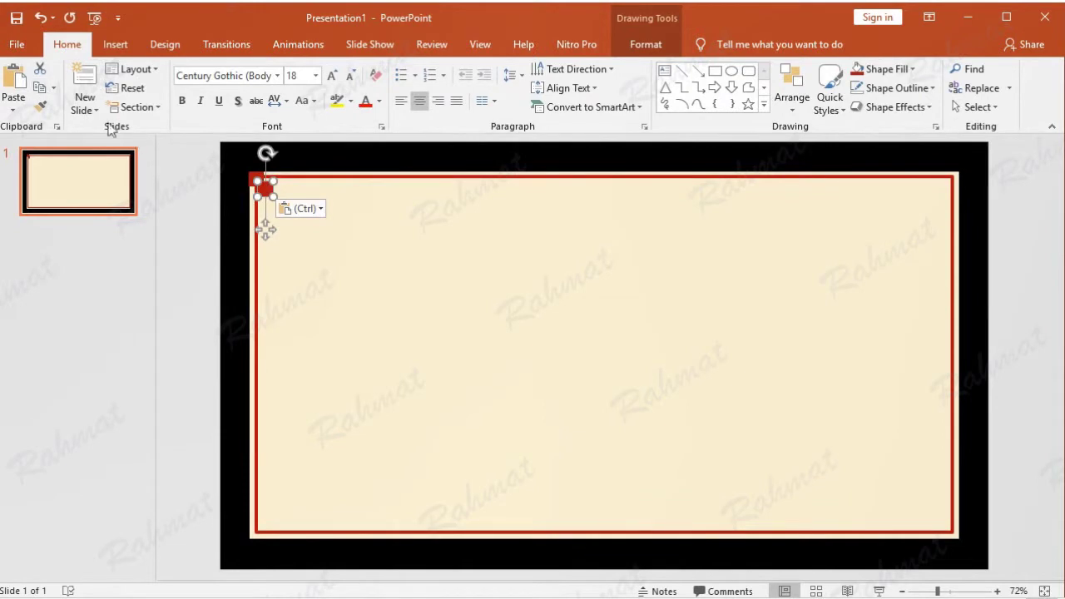
left_click(15, 81)
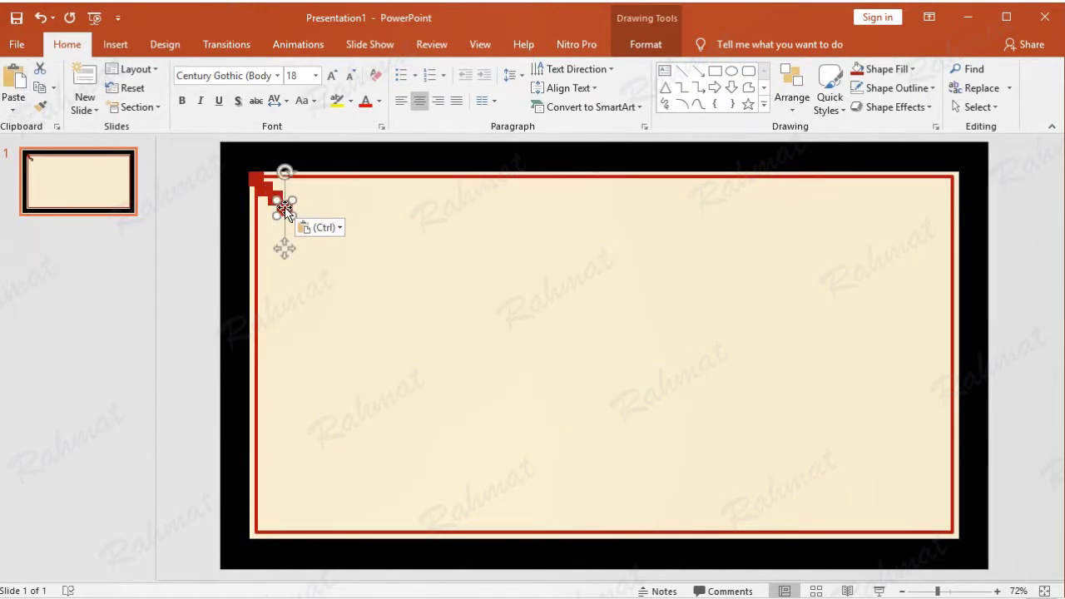
left_click_drag(284, 208, 947, 185)
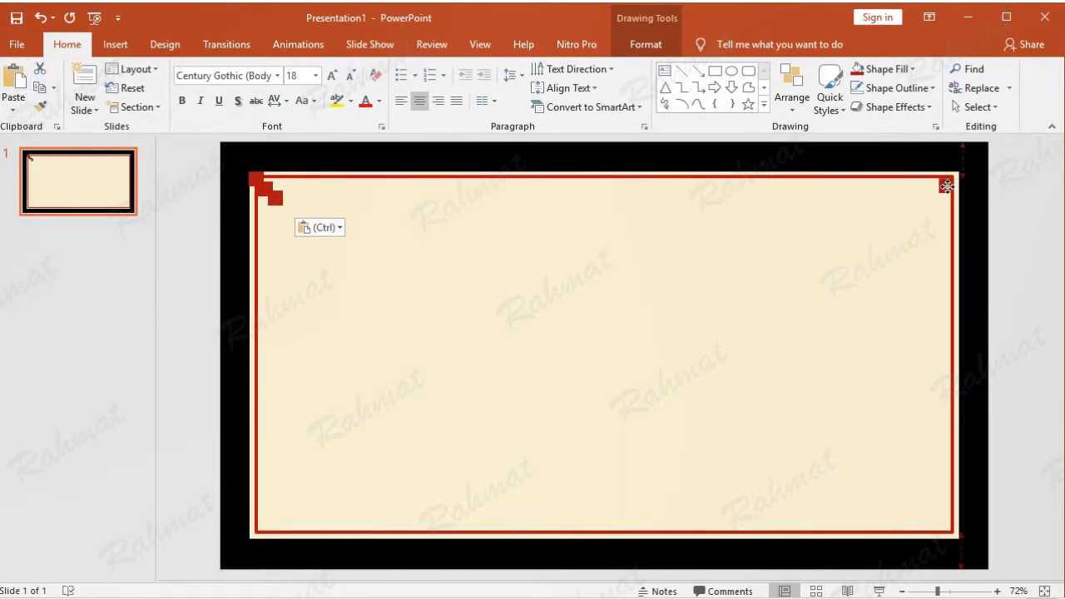
left_click_drag(947, 185, 951, 179)
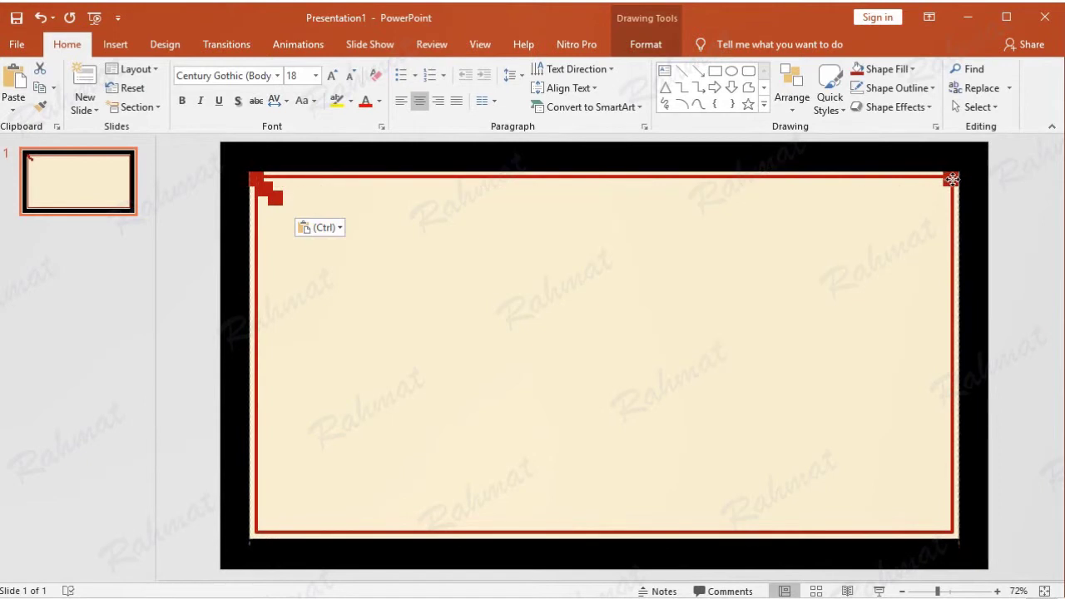
Step: Move the remaining copies to the frame's bottom-right and bottom-left corners
left_click_drag(277, 197, 951, 529)
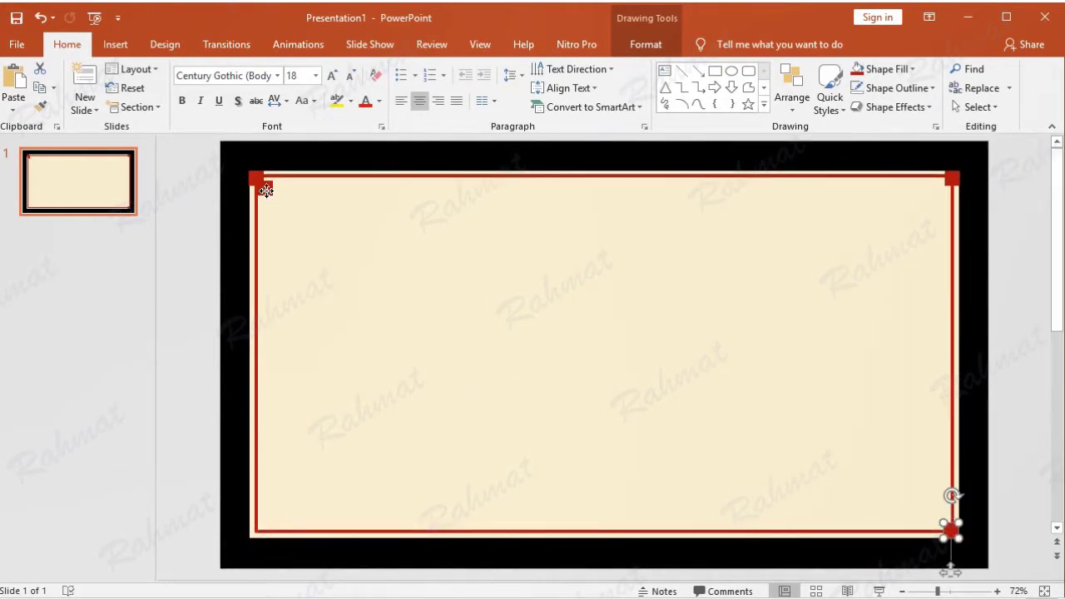
left_click_drag(266, 190, 257, 537)
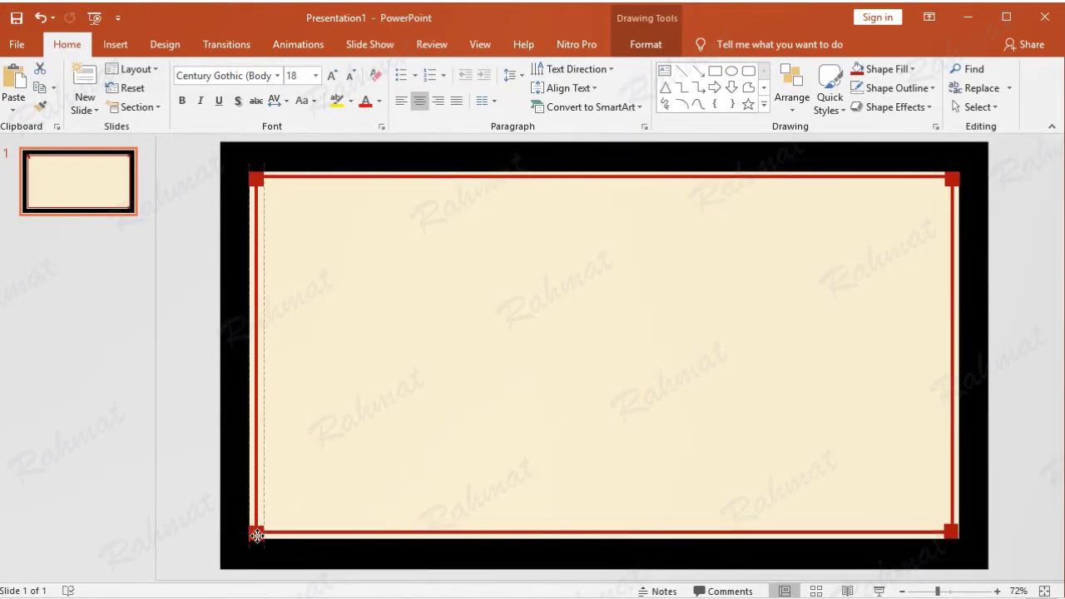
left_click_drag(257, 536, 256, 531)
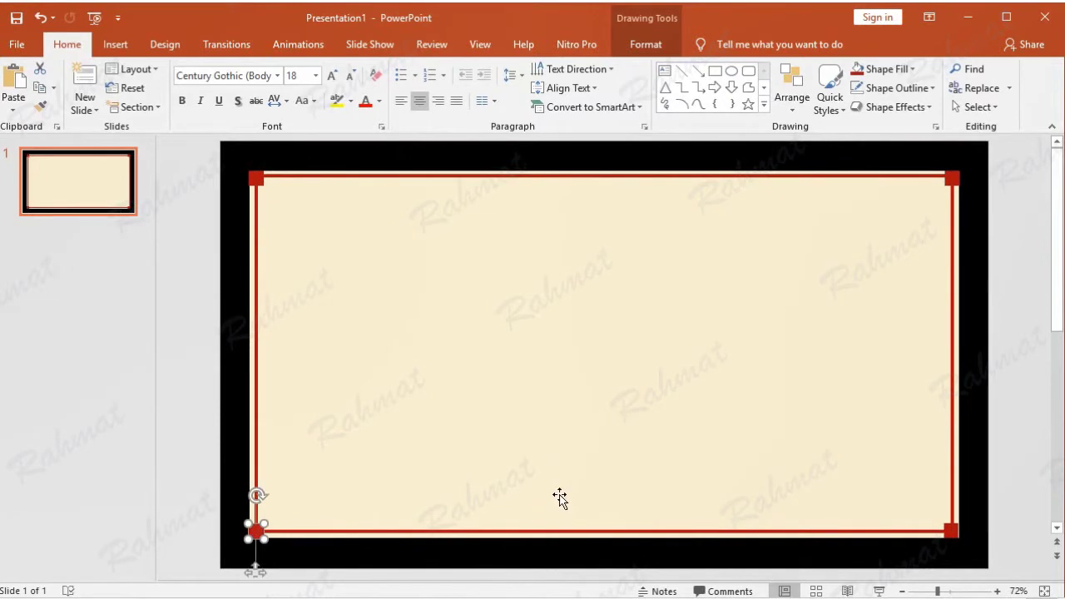
left_click(950, 528)
left_click(1020, 496)
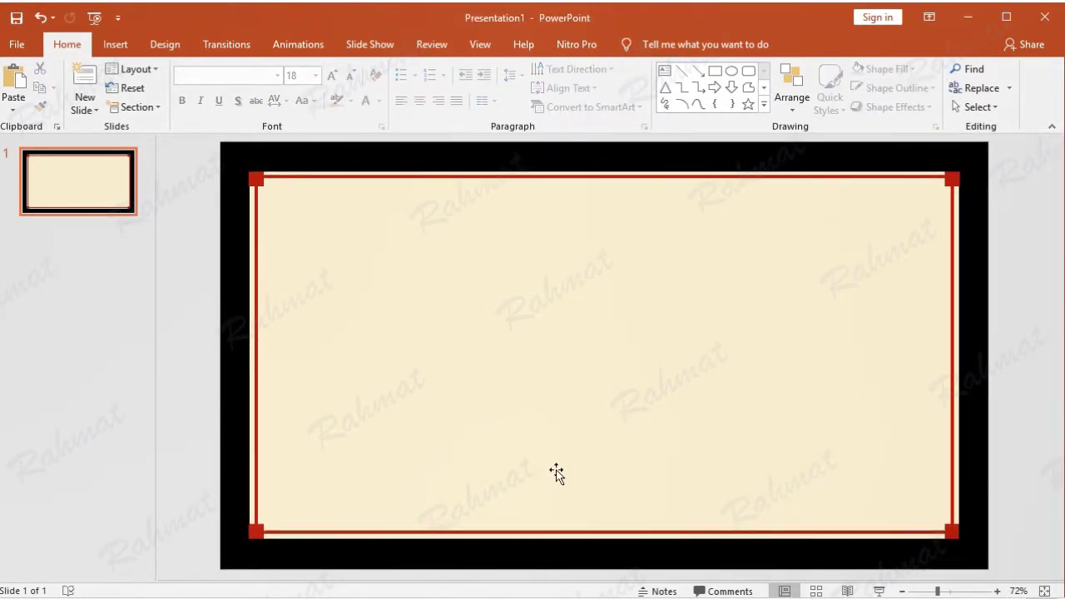
left_click(115, 44)
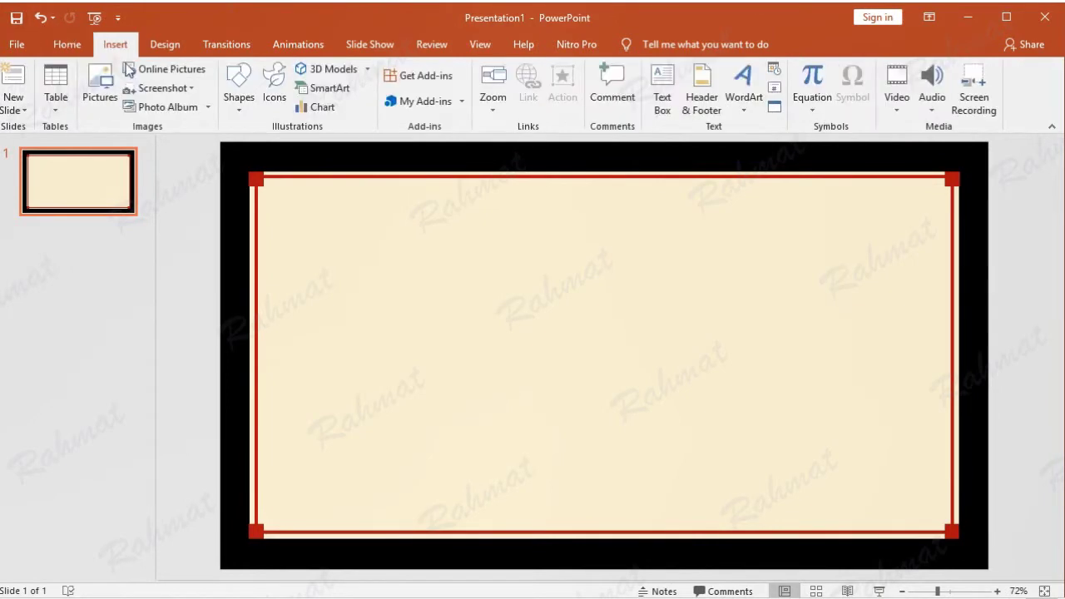
Step: Draw a horizontal line 11.05" wide and place it just above the bottom border
left_click(238, 87)
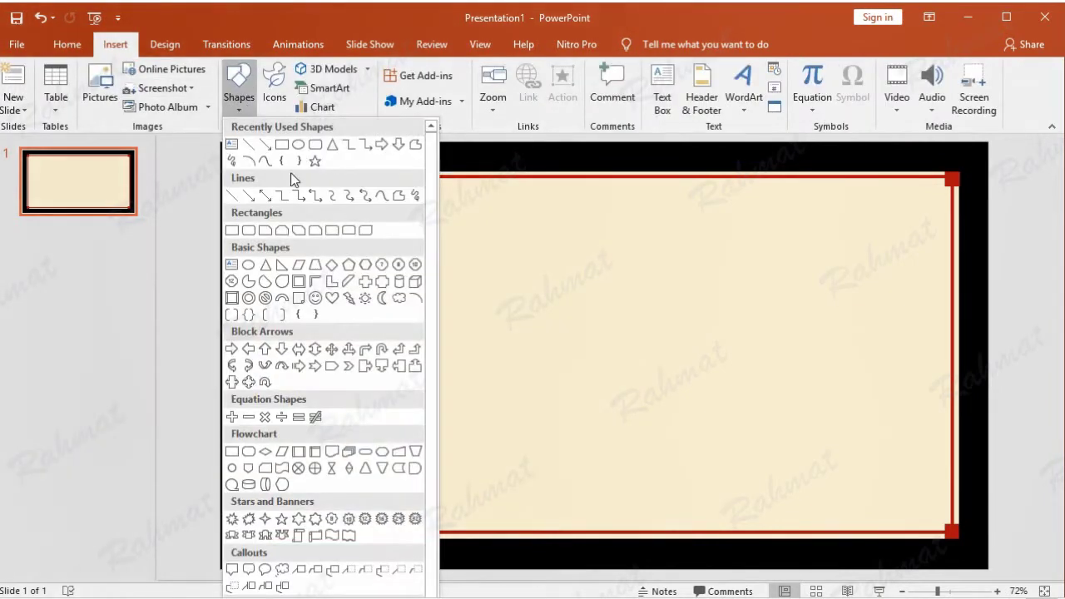
left_click(232, 230)
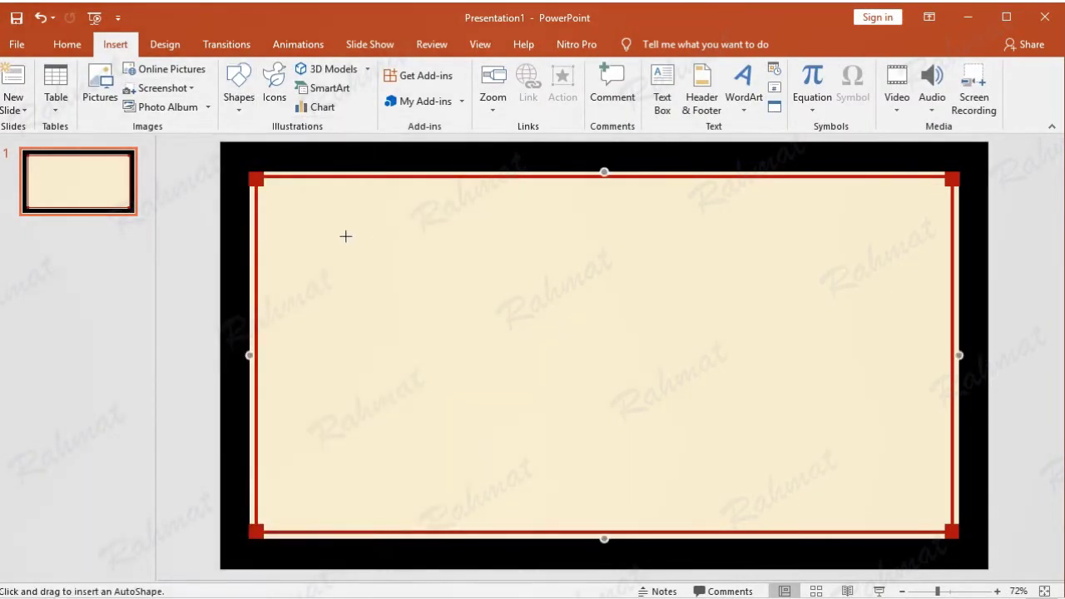
left_click_drag(335, 228, 479, 227)
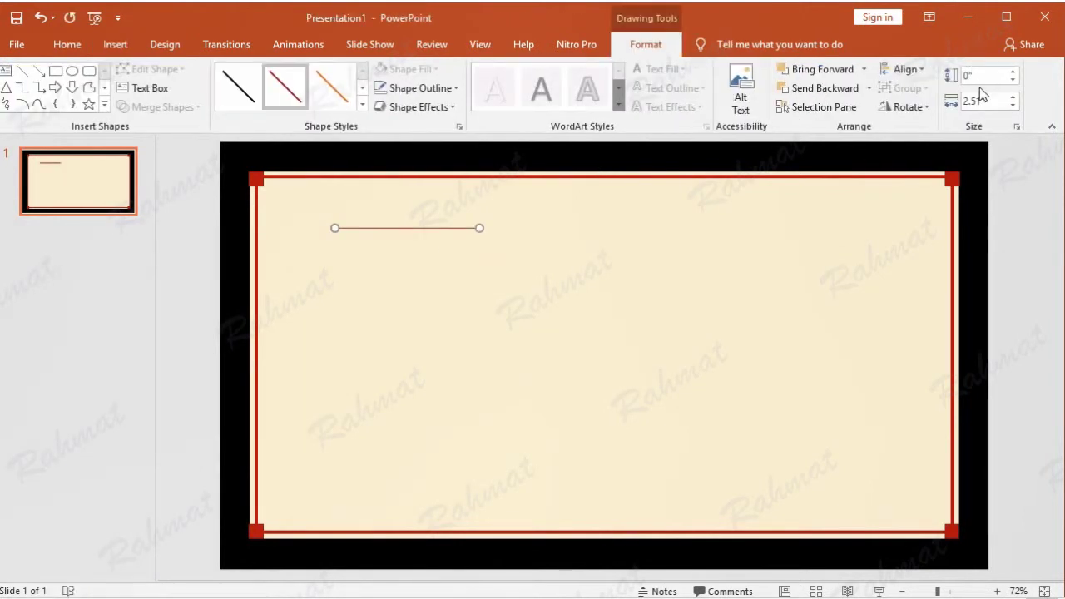
left_click(988, 101)
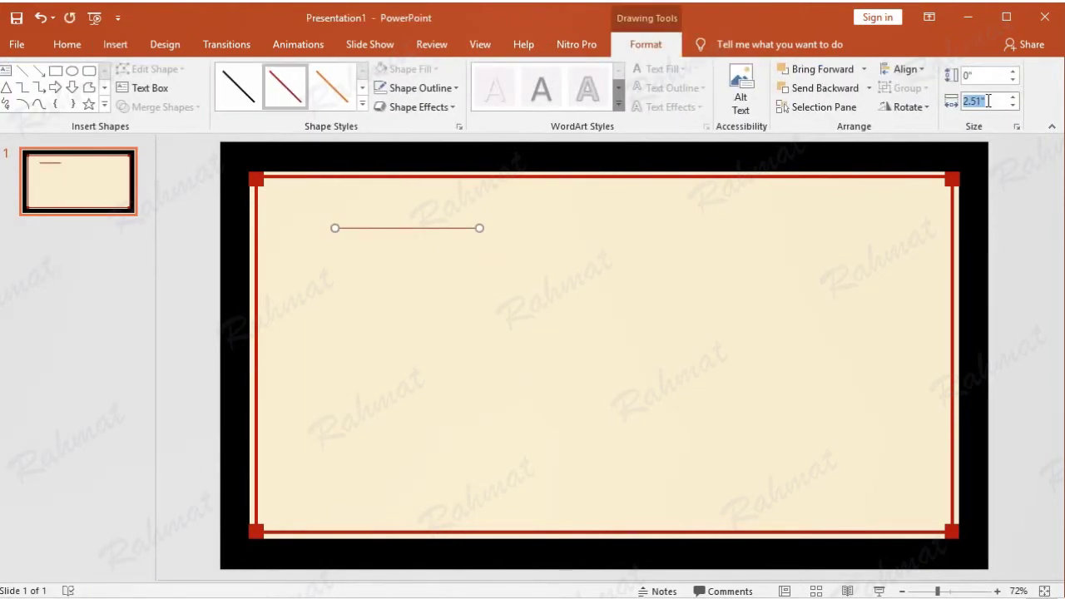
type("11.05")
key("Return")
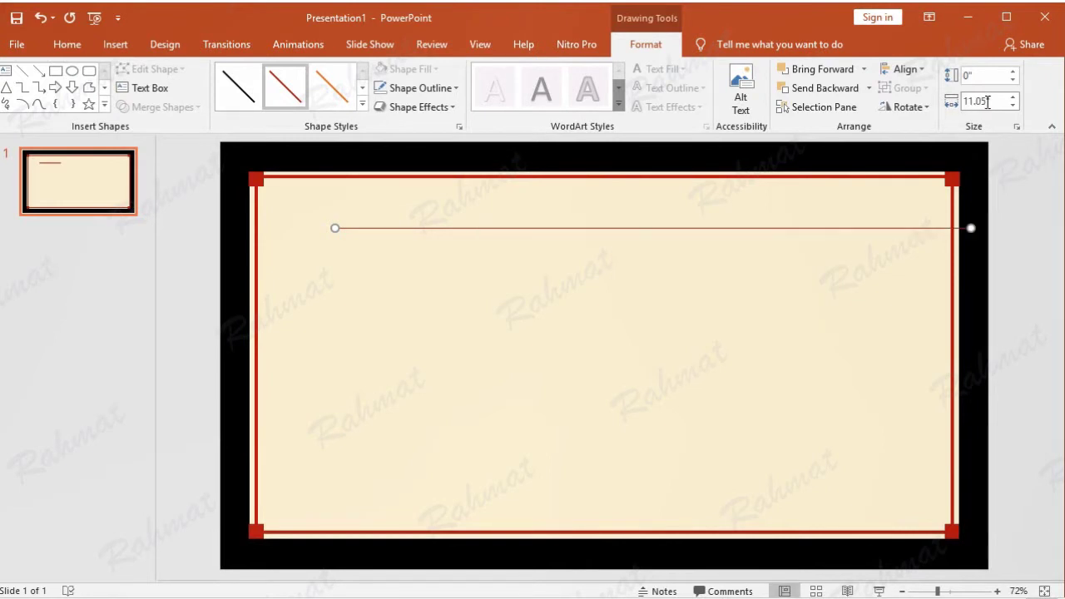
left_click_drag(581, 229, 523, 501)
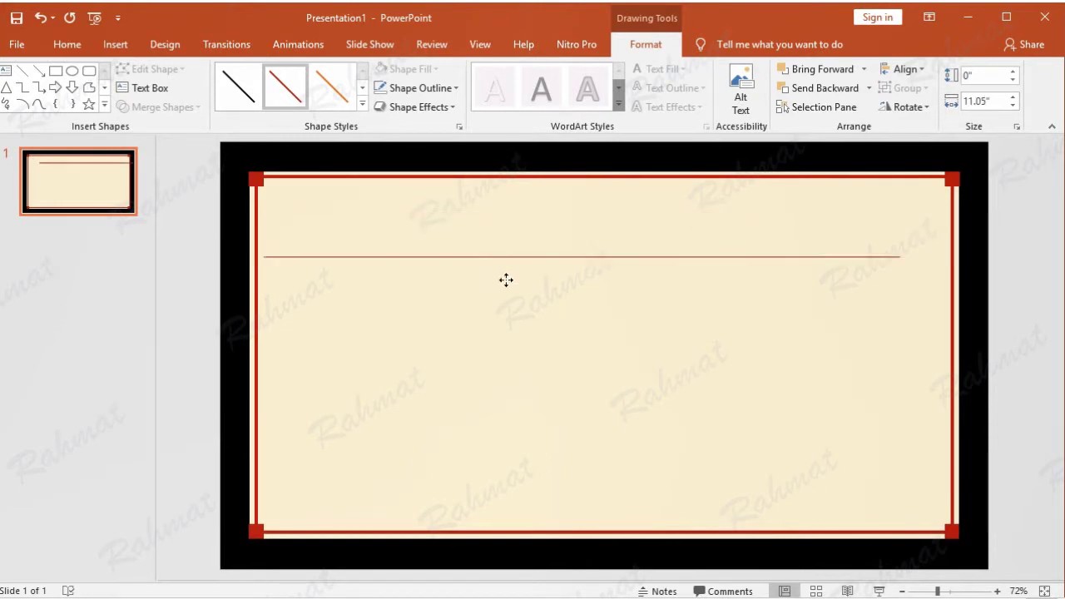
left_click_drag(522, 501, 527, 502)
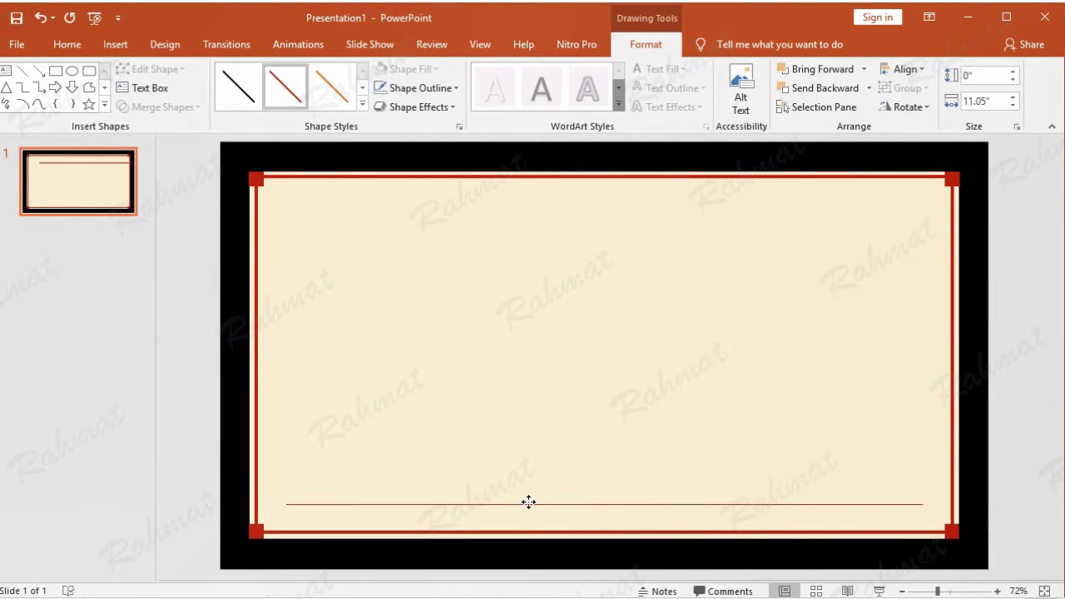
Step: Make the line black, ¾ pt thick and dotted
left_click(442, 90)
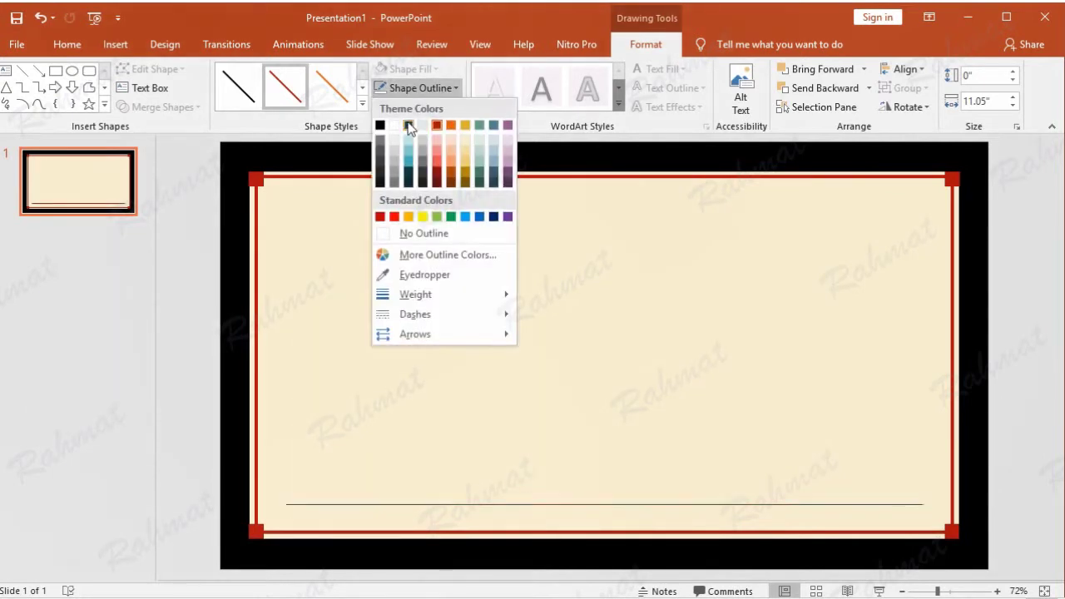
left_click(379, 126)
left_click(414, 91)
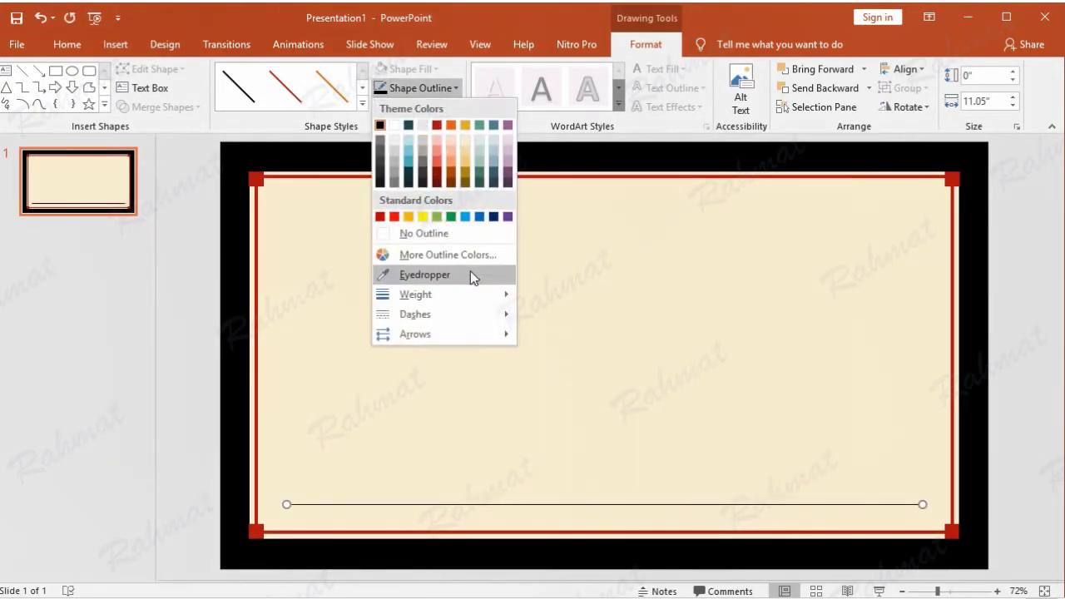
mouse_move(486, 296)
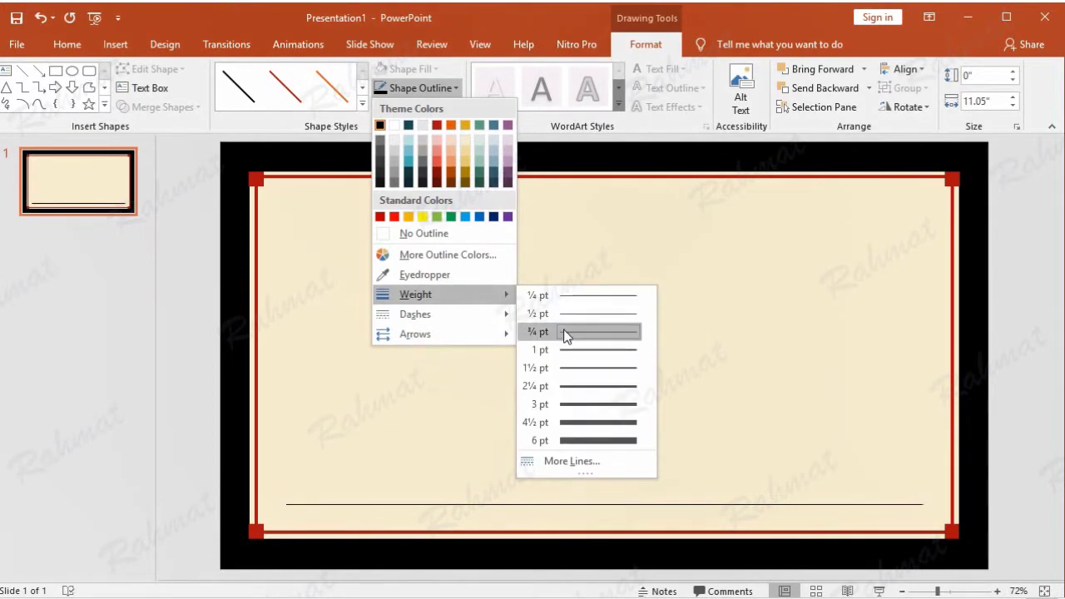
left_click(563, 329)
left_click(444, 90)
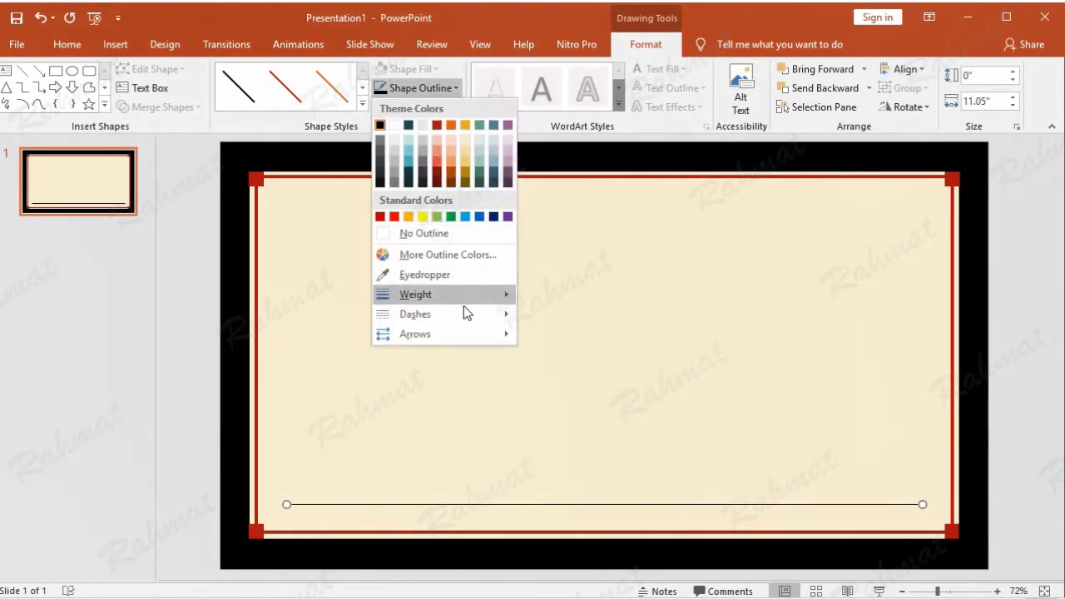
mouse_move(469, 316)
left_click(559, 338)
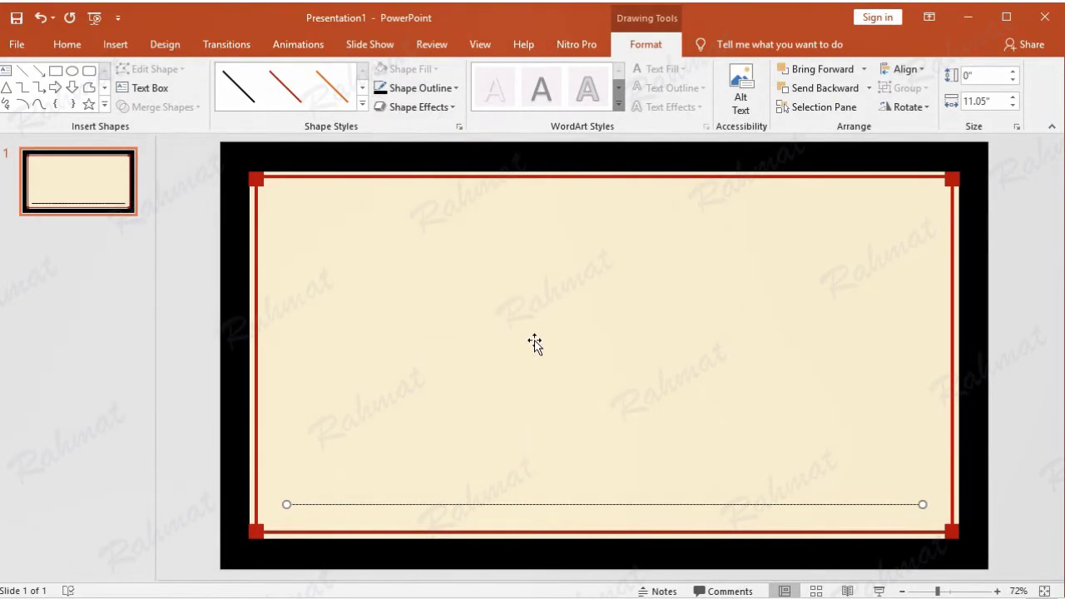
key("Left")
key("Left")
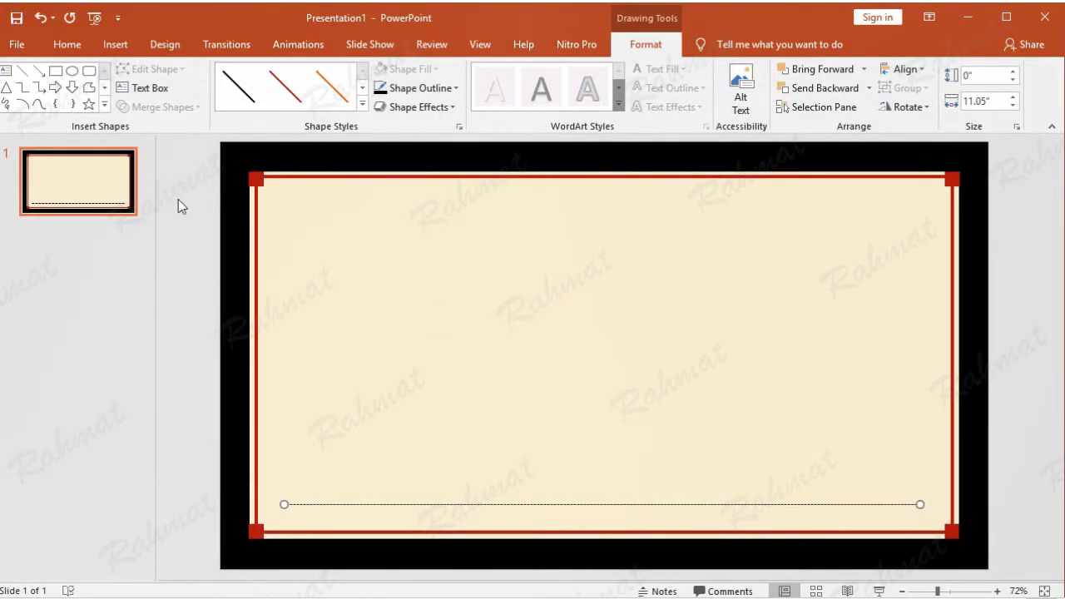
left_click(67, 44)
Step: Copy the dotted line and stack two pasted copies upward above the bottom one
left_click(39, 87)
left_click(13, 84)
left_click_drag(526, 515, 520, 435)
left_click_drag(522, 440, 522, 439)
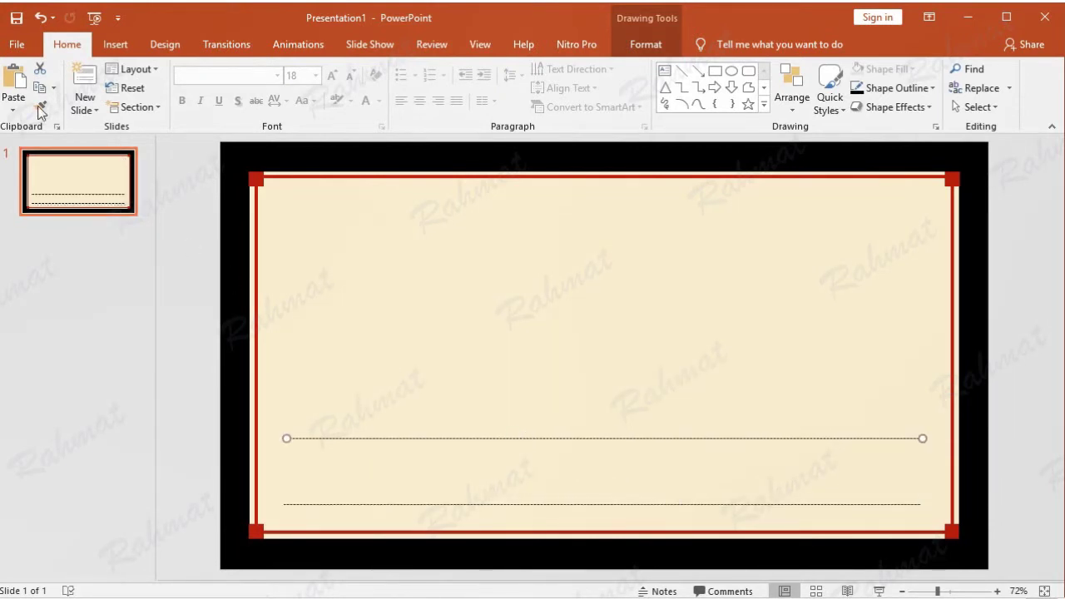
left_click(12, 79)
left_click_drag(528, 513, 514, 367)
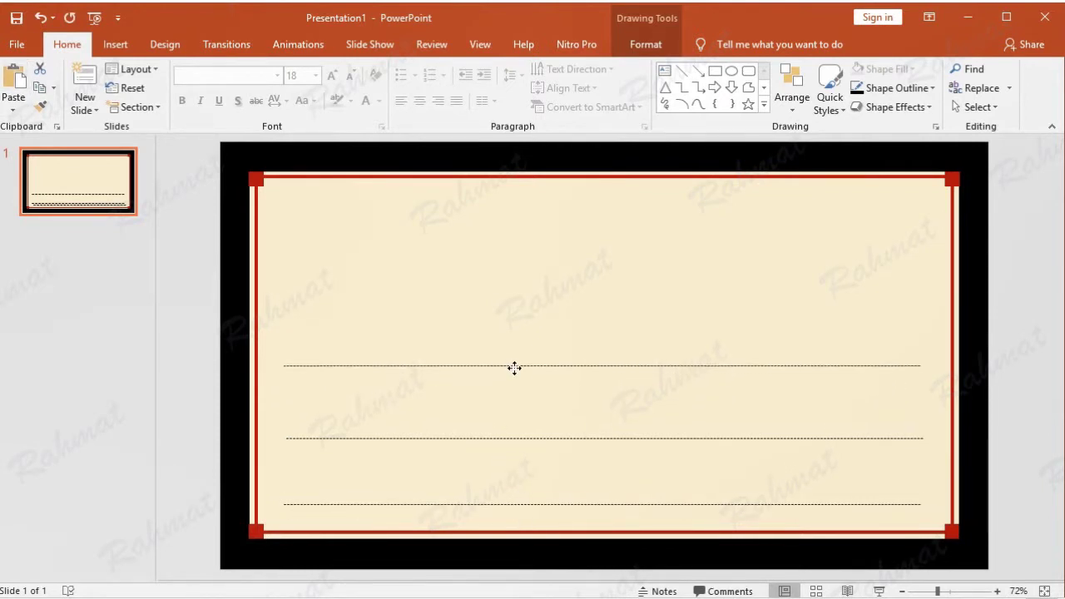
Step: Paste two more dotted lines to form the middle and top rulings
left_click(14, 84)
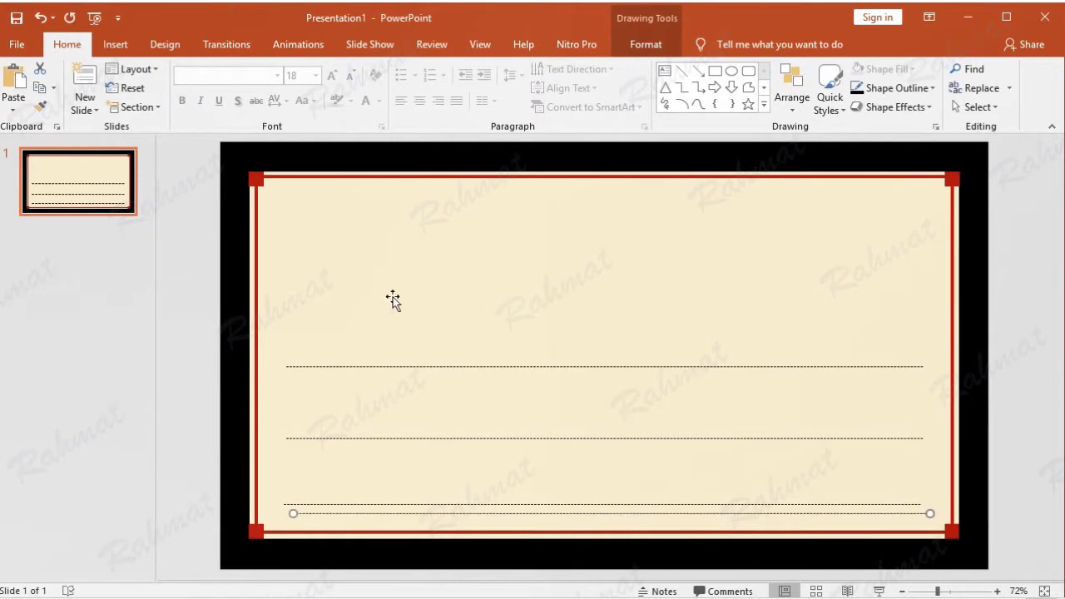
left_click_drag(511, 516, 500, 294)
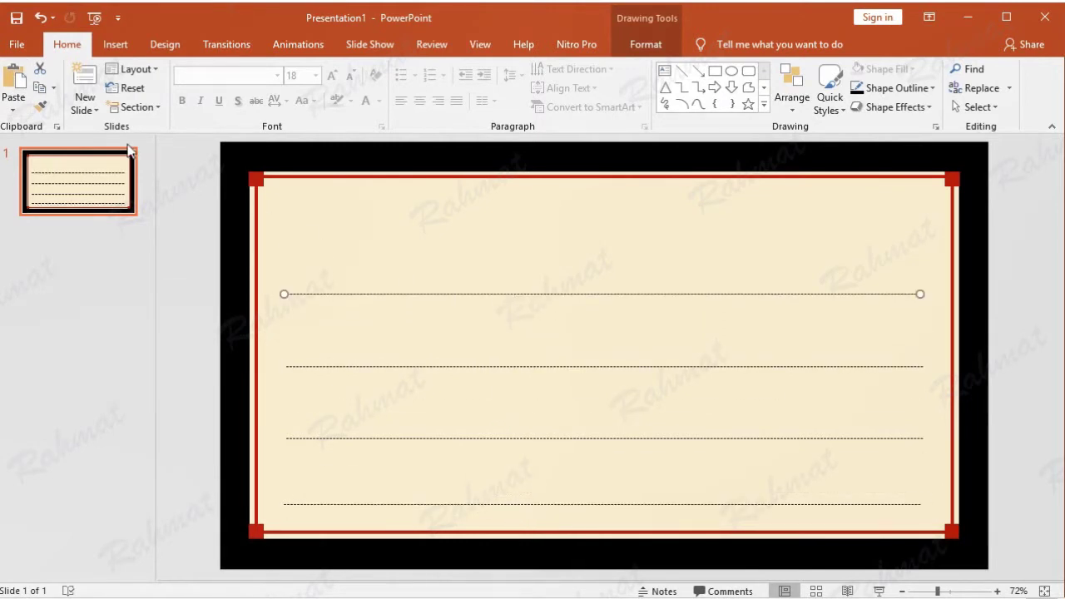
left_click(13, 81)
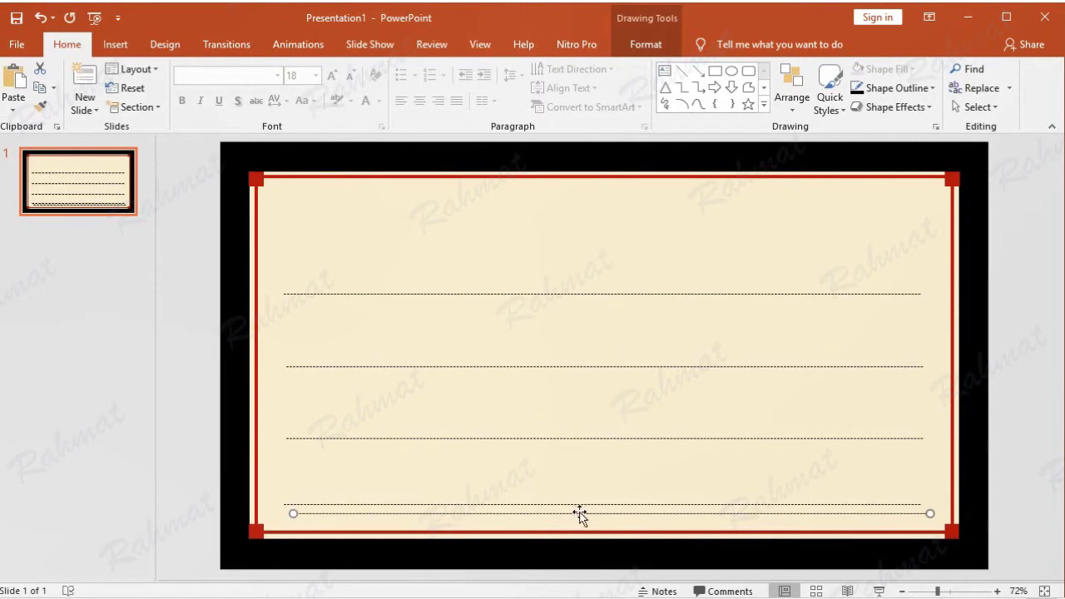
left_click_drag(576, 505, 564, 225)
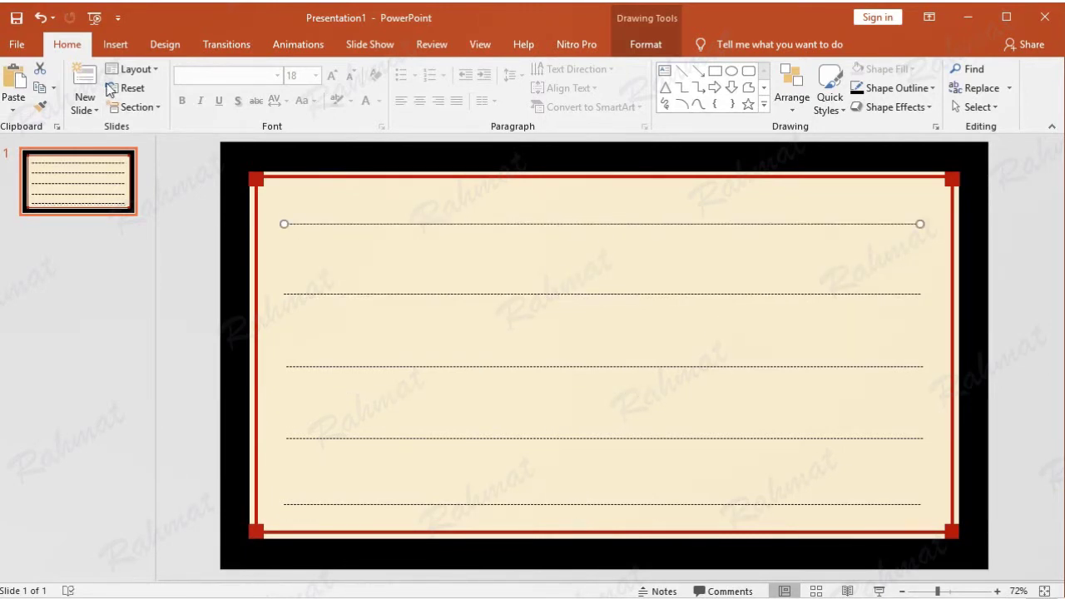
left_click(116, 44)
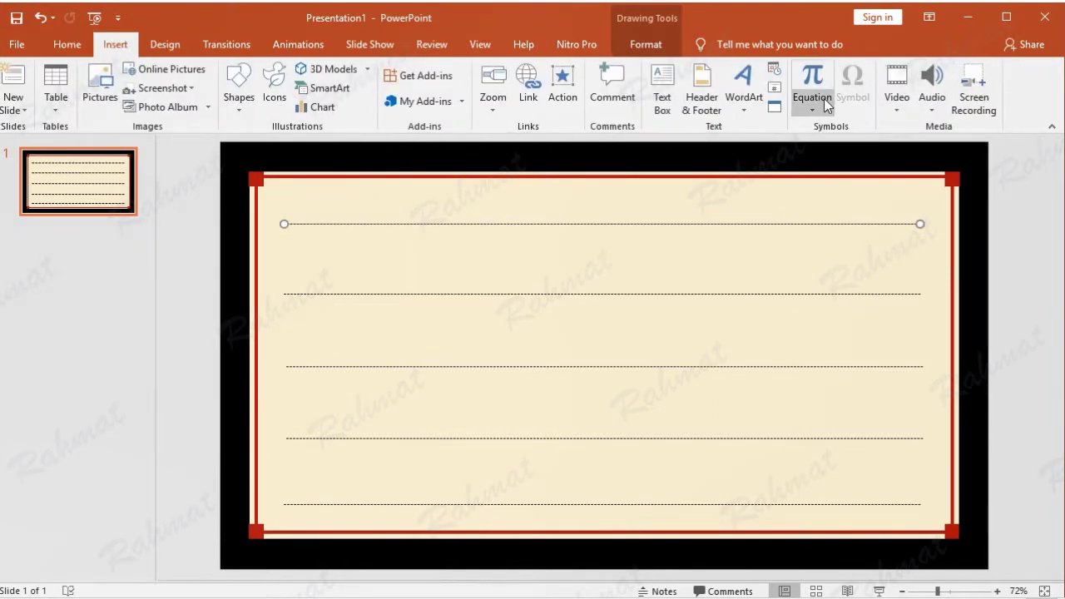
left_click(752, 114)
Step: Insert WordArt reading 'Welcome' in Gill Sans MT at size 120
left_click(889, 148)
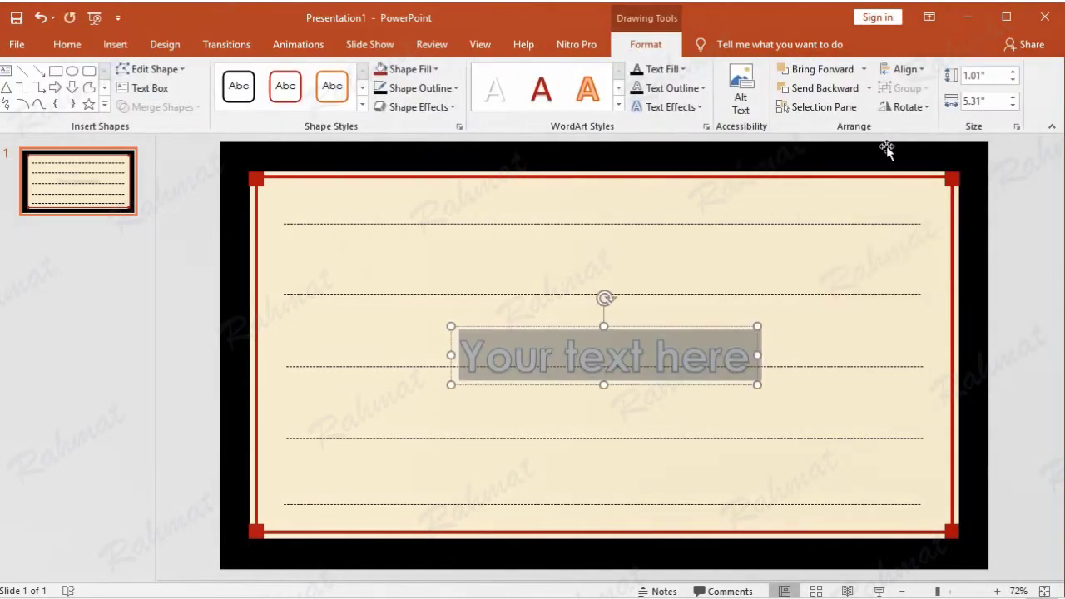
type("Welcome")
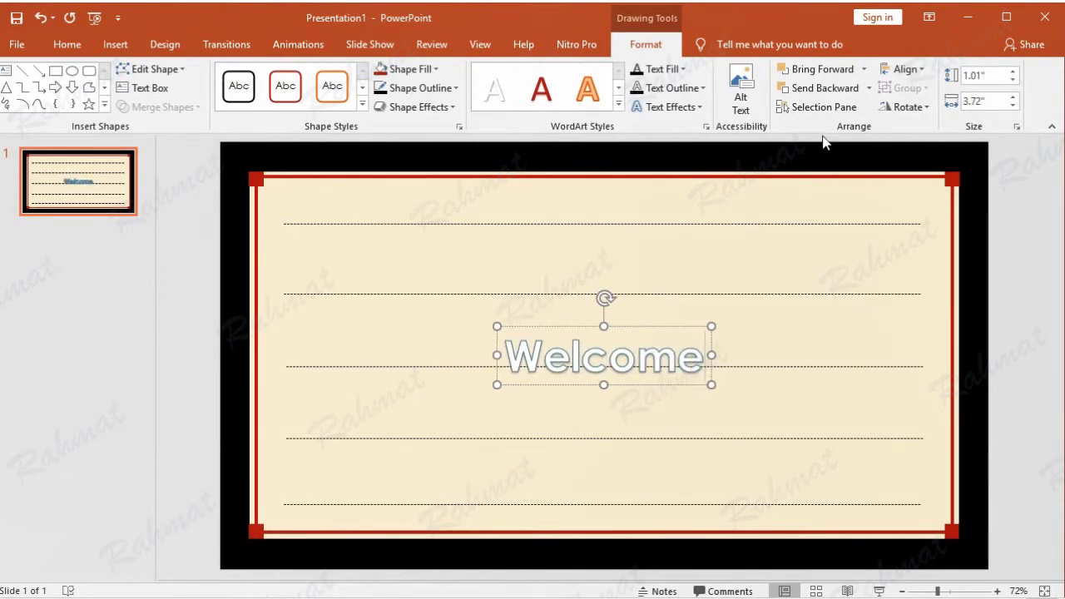
double_click(639, 354)
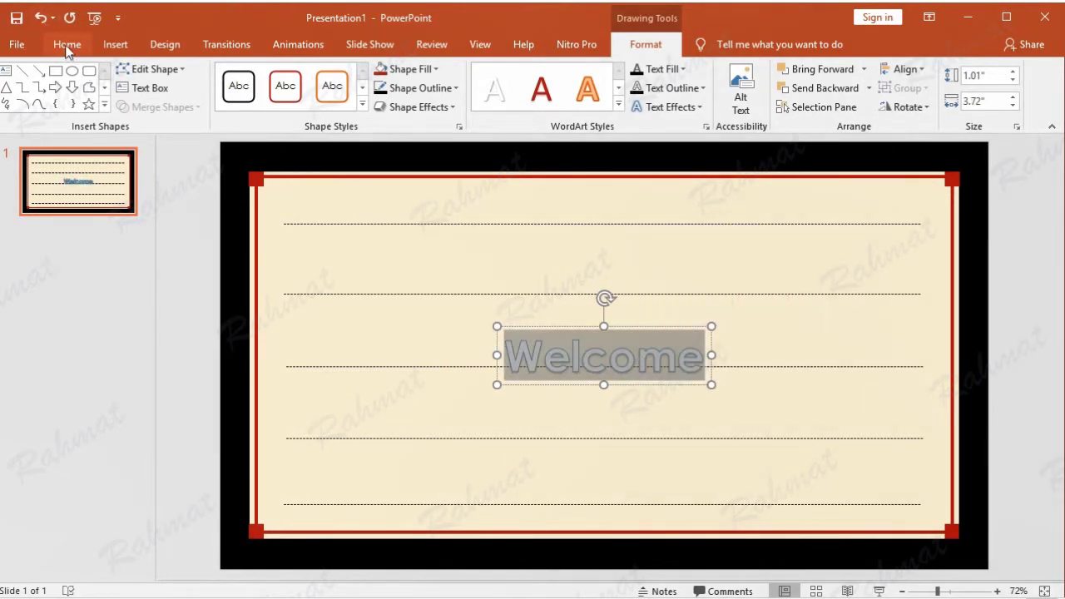
left_click(67, 44)
left_click(277, 76)
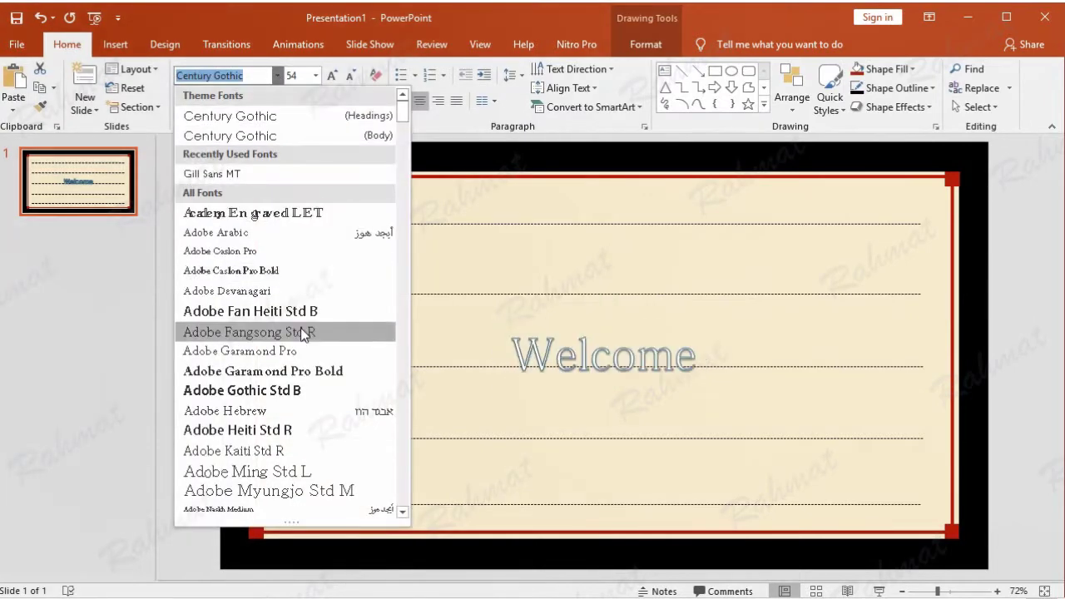
scroll(301, 331, "down", 3)
scroll(301, 329, "down", 4)
scroll(299, 341, "down", 6)
scroll(299, 354, "down", 6)
scroll(301, 366, "down", 4)
scroll(302, 378, "down", 6)
scroll(304, 382, "down", 6)
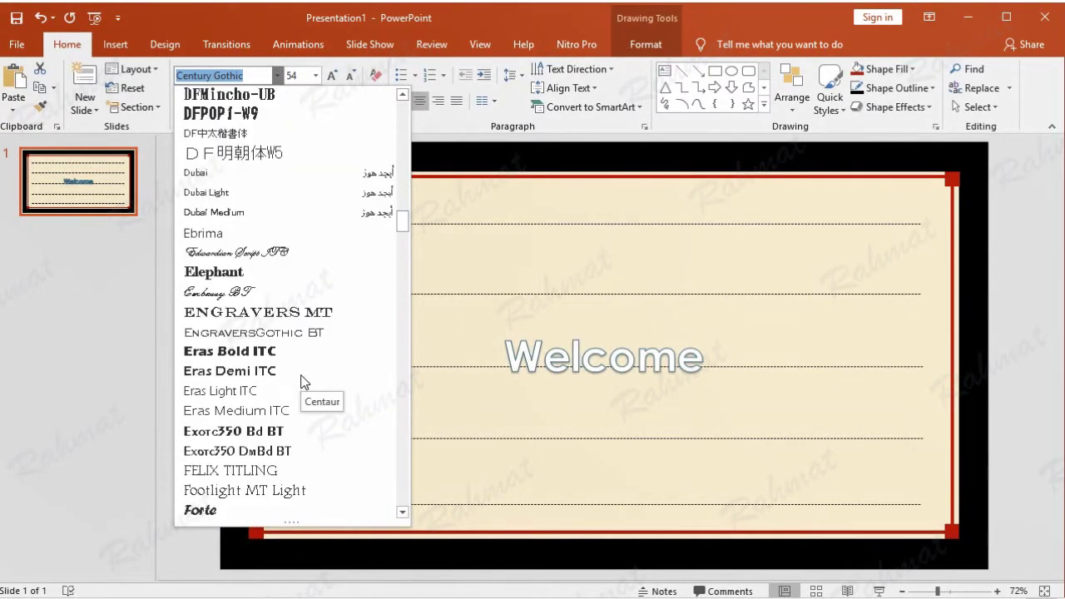
scroll(301, 381, "down", 4)
scroll(301, 381, "down", 4)
scroll(302, 381, "down", 3)
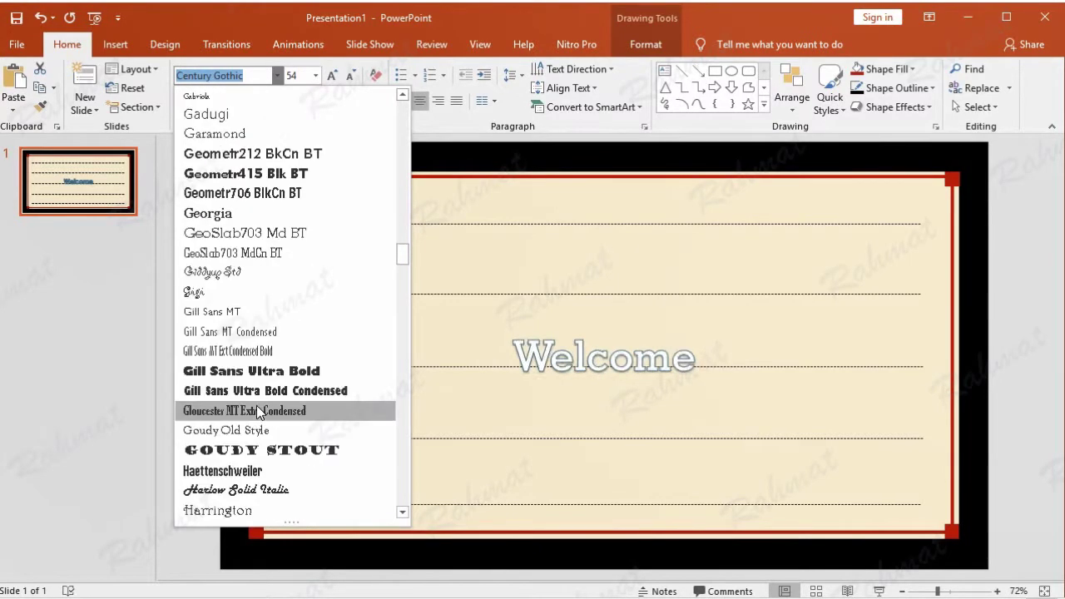
left_click(235, 310)
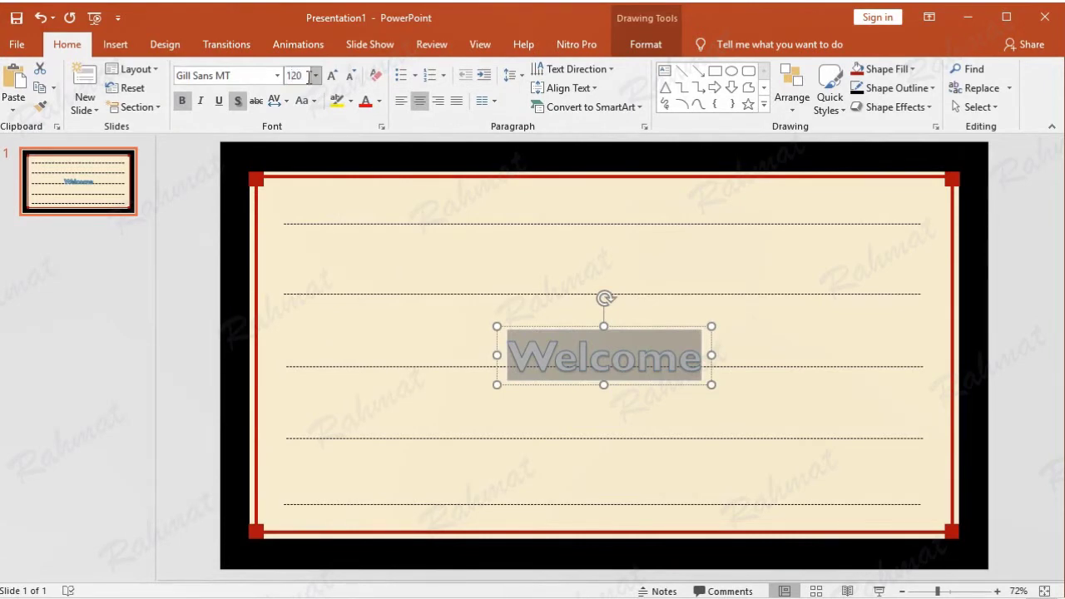
key("Return")
Step: Give Welcome a black fill and blue-gray outline, and move it between the upper dotted lines
left_click(646, 45)
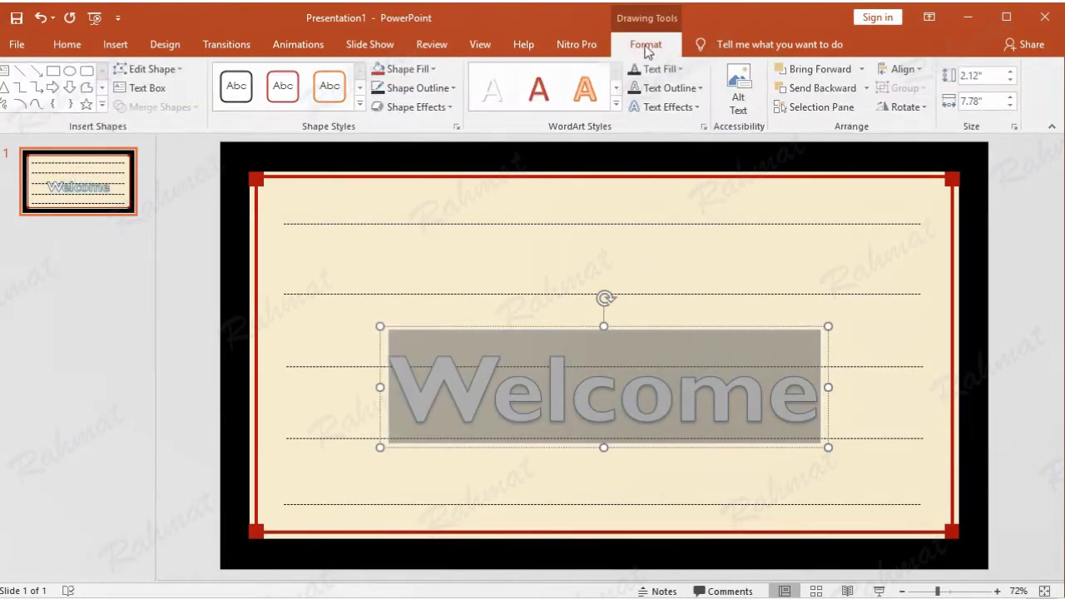
left_click(663, 69)
left_click(637, 111)
left_click(666, 88)
left_click(748, 126)
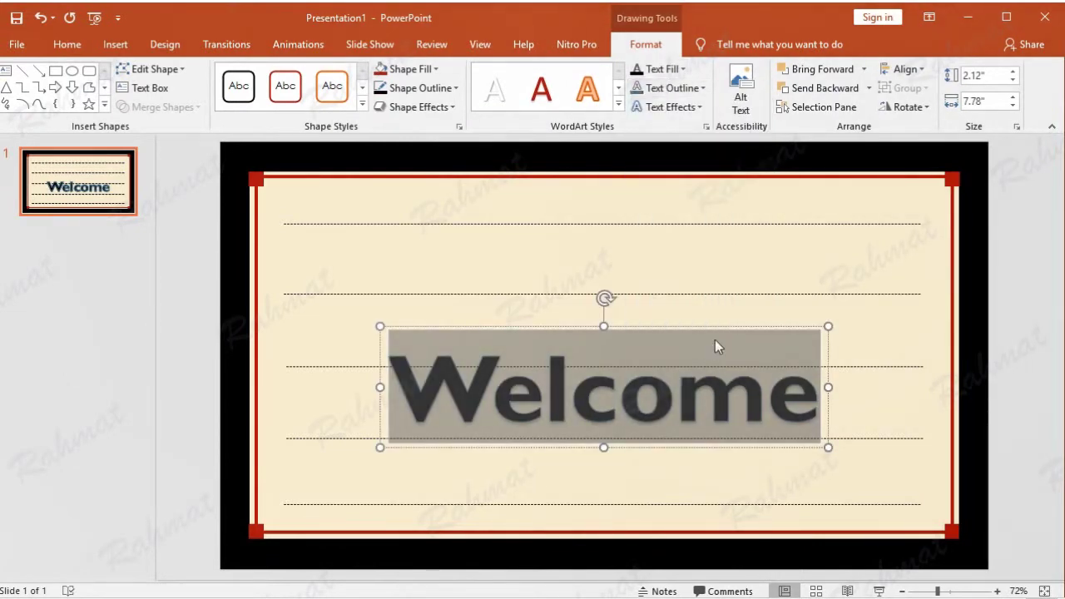
left_click_drag(713, 330, 707, 271)
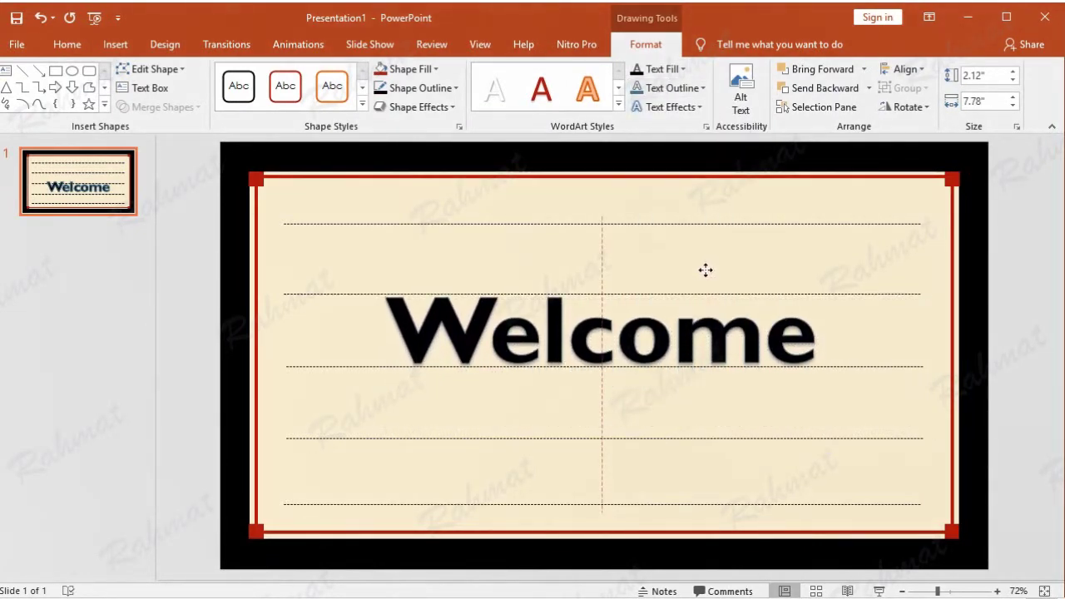
Step: Nudge the dotted lines just below and above Welcome so they sit evenly
left_click(853, 366)
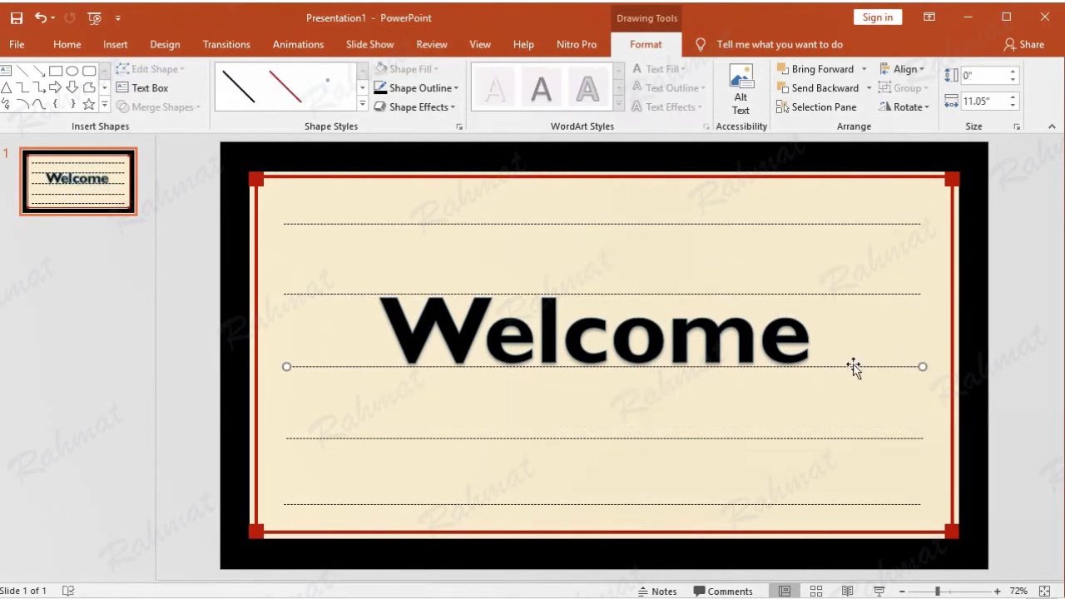
left_click_drag(854, 367, 852, 370)
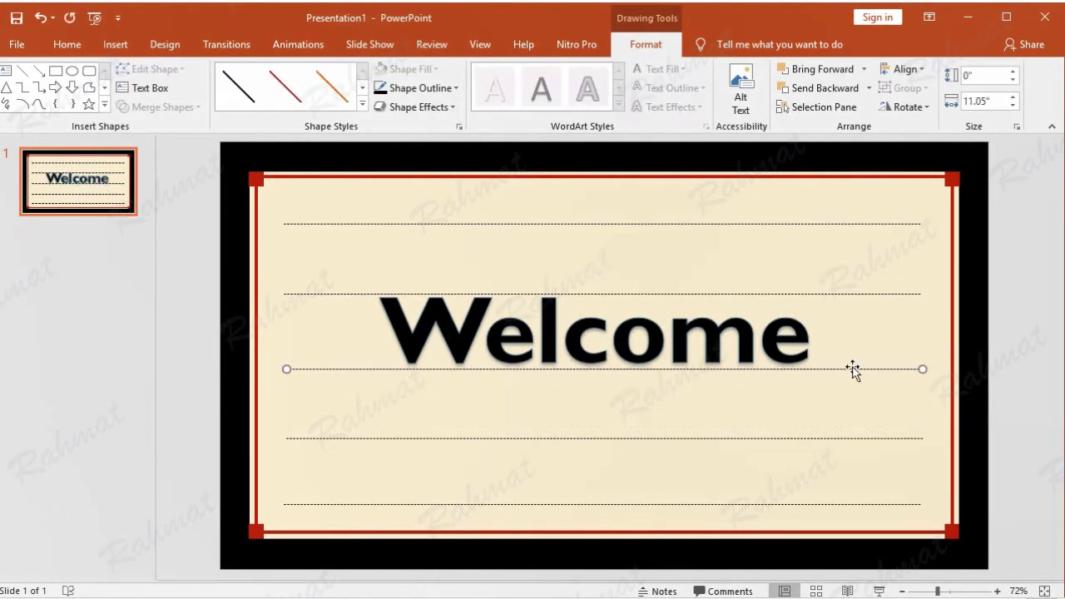
left_click(803, 354)
left_click(770, 263)
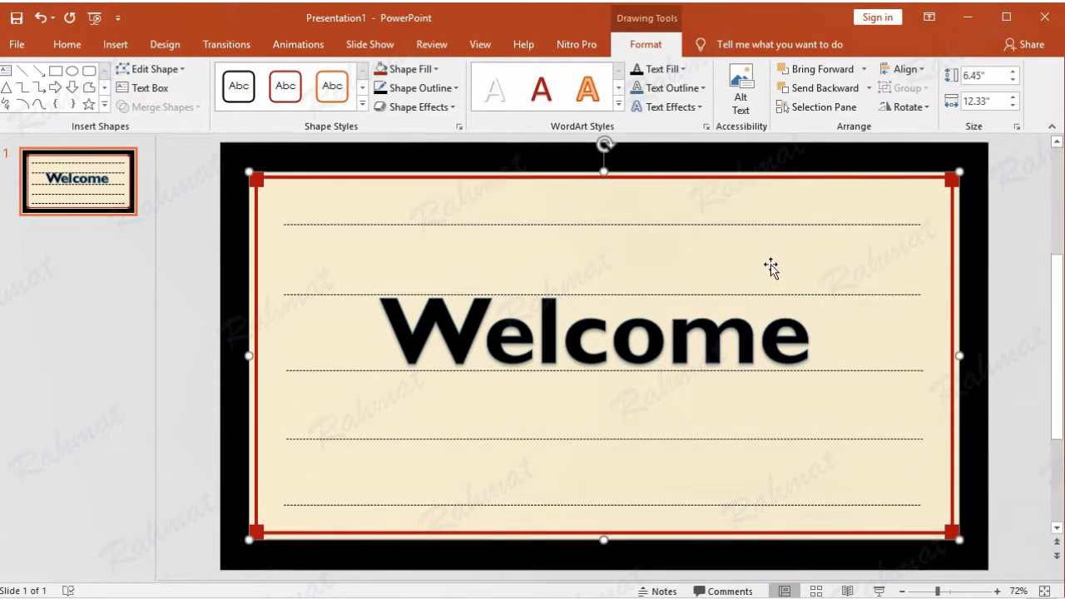
left_click(790, 296)
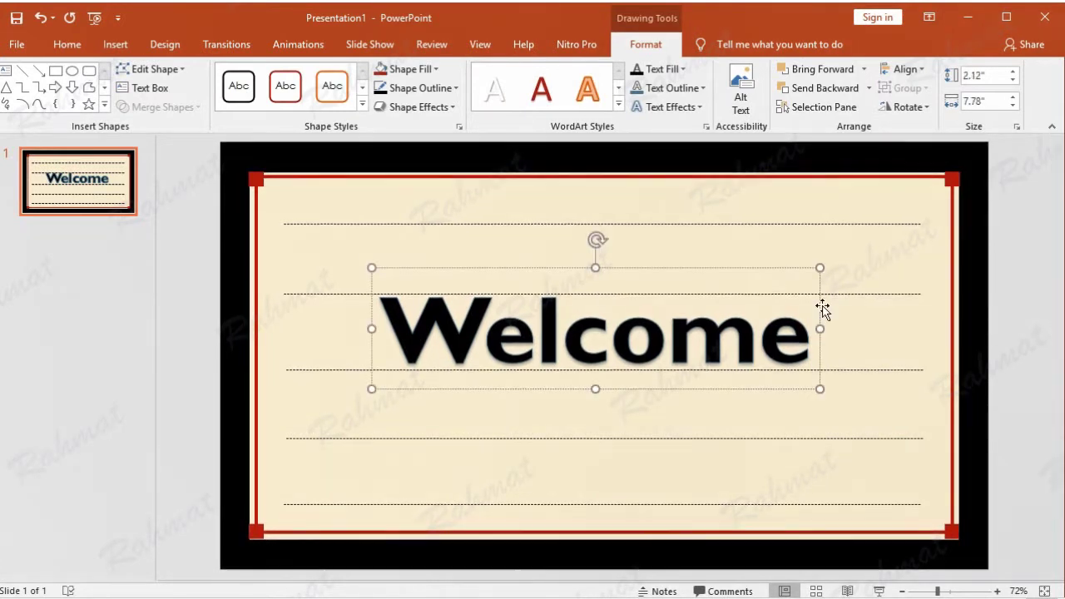
left_click(840, 295)
key("ctrl+Up")
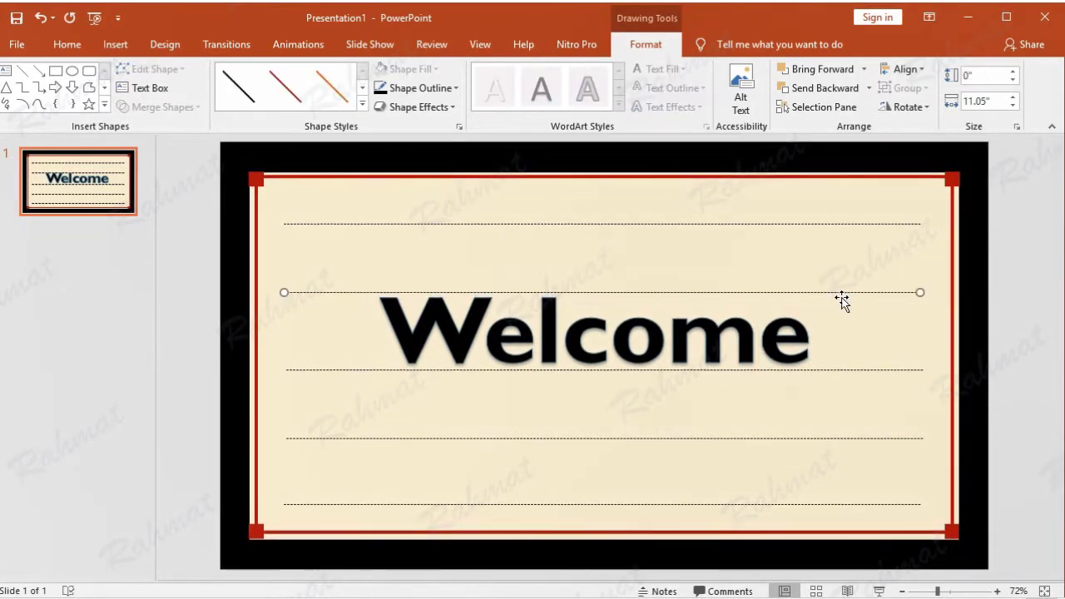
Step: Nudge the top dotted lines slightly upward to even the ruling around 'Welcome', then open the Shapes gallery
key("ctrl+Up")
key("ctrl+Up")
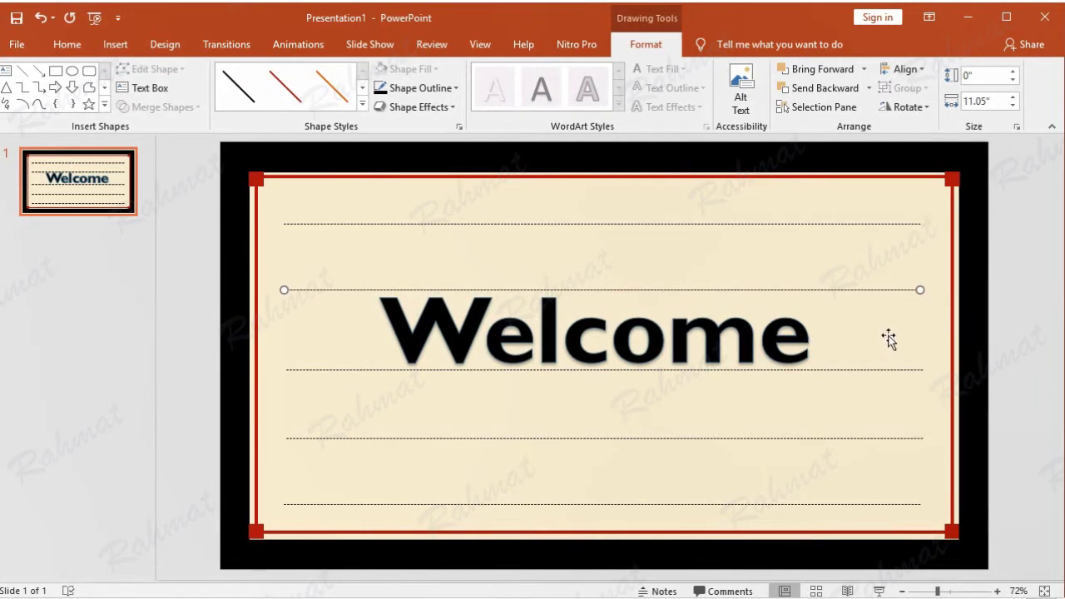
left_click(786, 223)
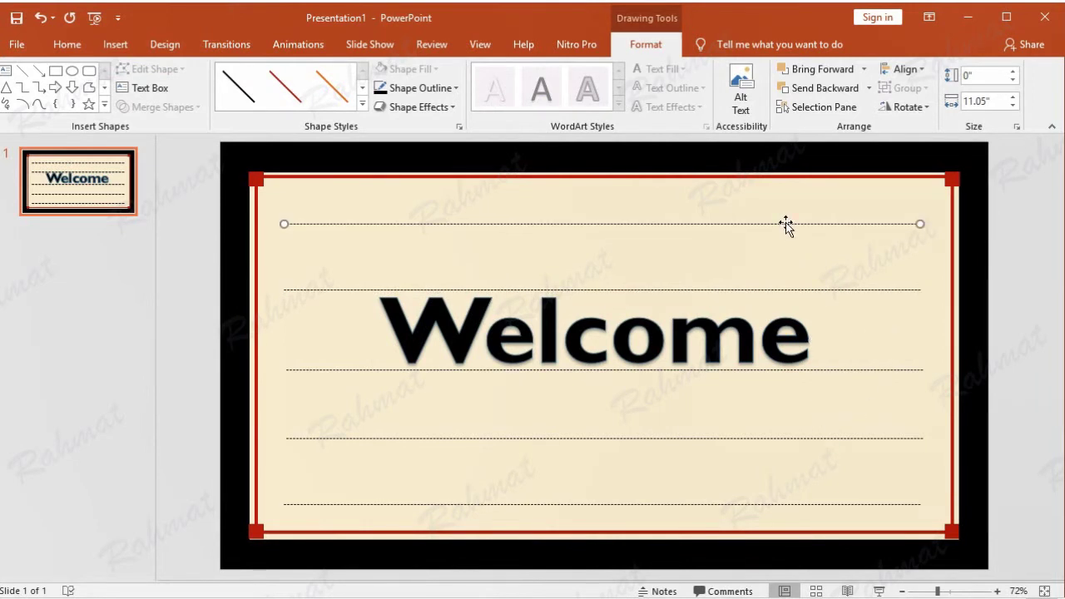
key("ctrl+Up")
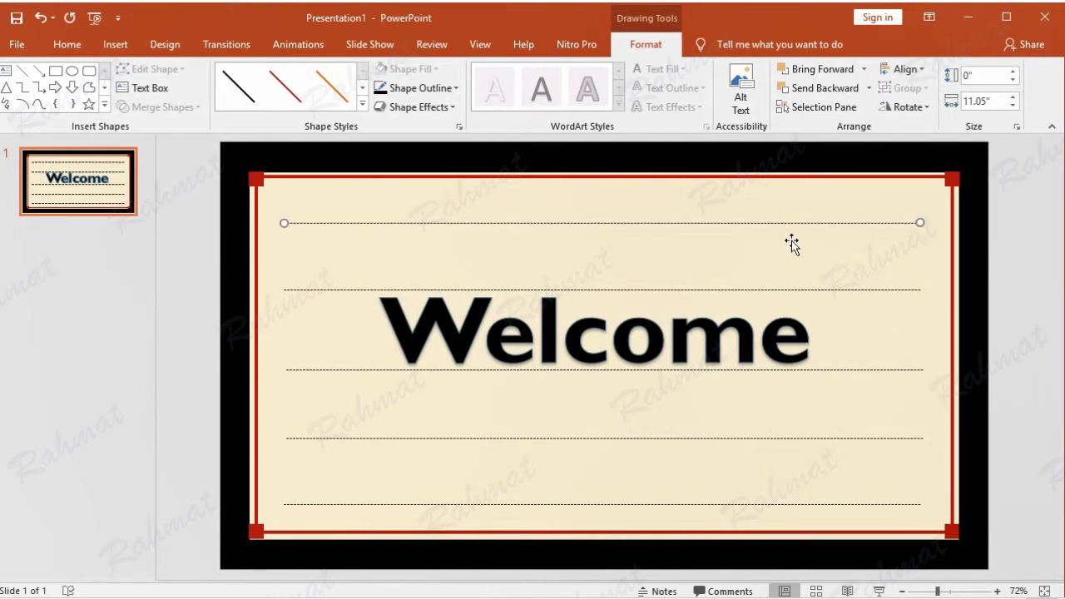
key("ctrl+Up")
key("ctrl+Up")
left_click(990, 256)
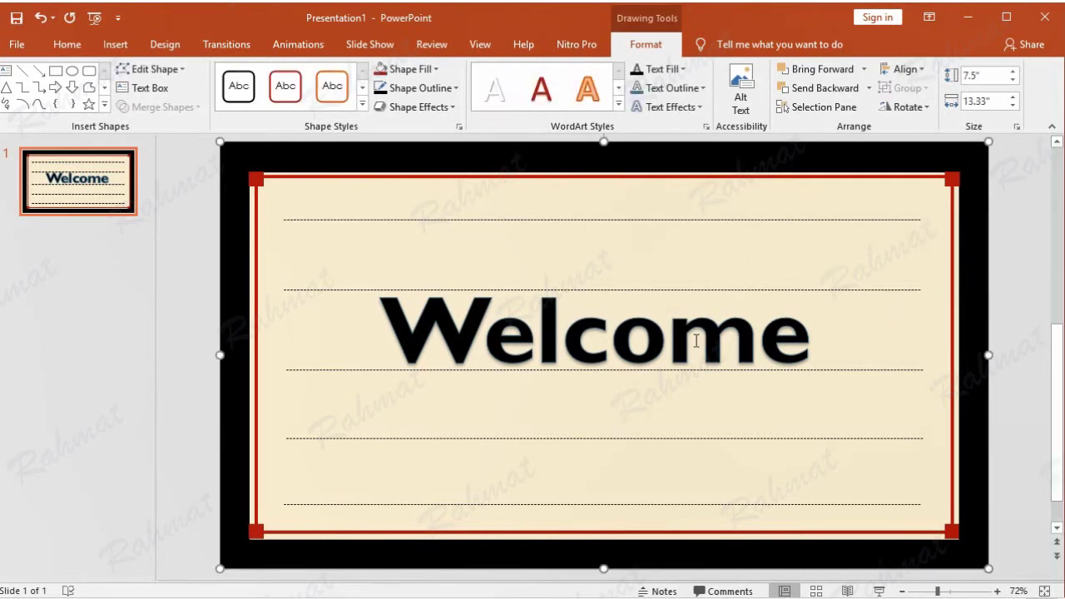
left_click(115, 44)
left_click(238, 92)
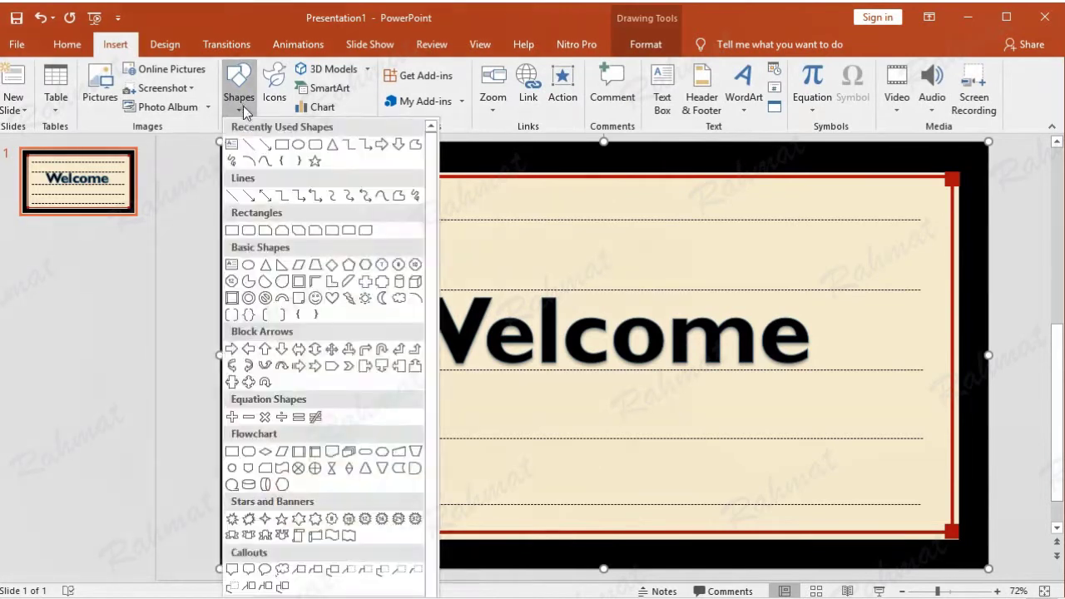
Step: Draw a cloud shape sized 1.26" tall by 2.89" wide
left_click(282, 570)
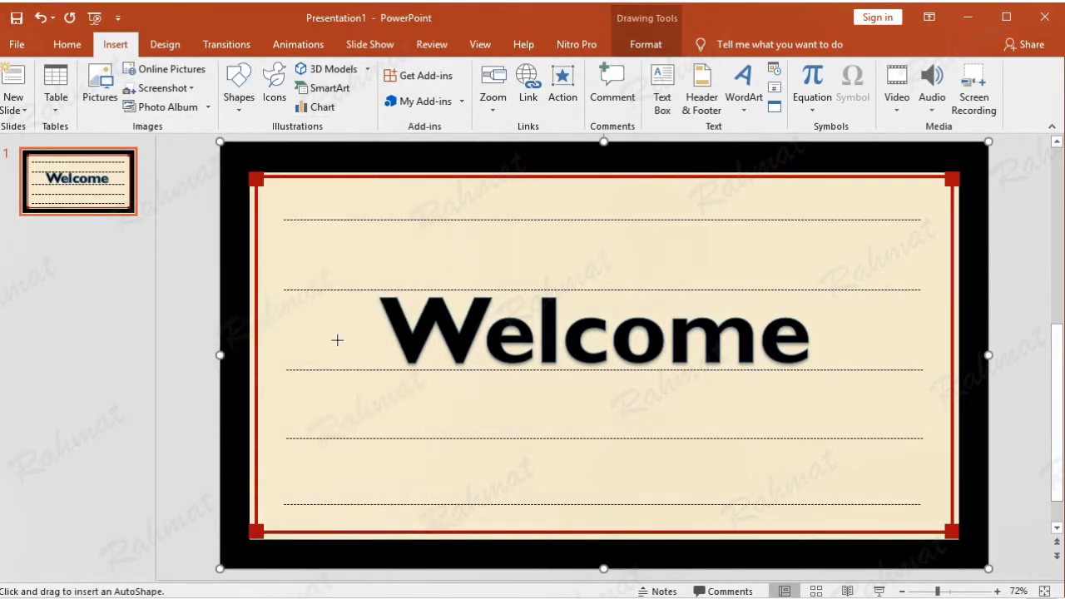
left_click(238, 87)
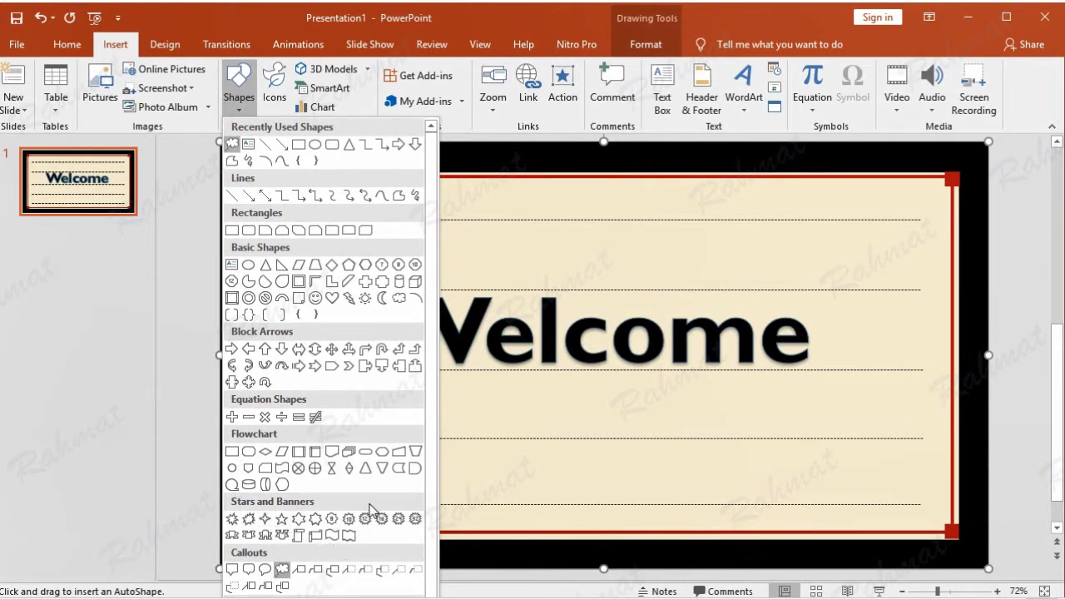
left_click(399, 299)
left_click_drag(396, 225, 470, 268)
left_click(996, 78)
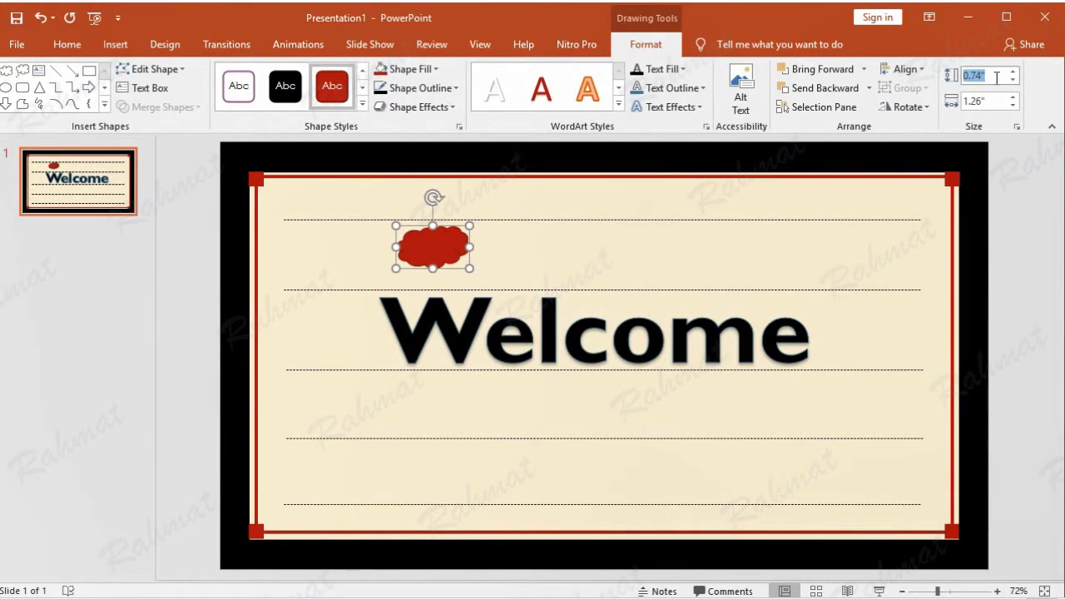
type("1.2")
type("6")
left_click(996, 101)
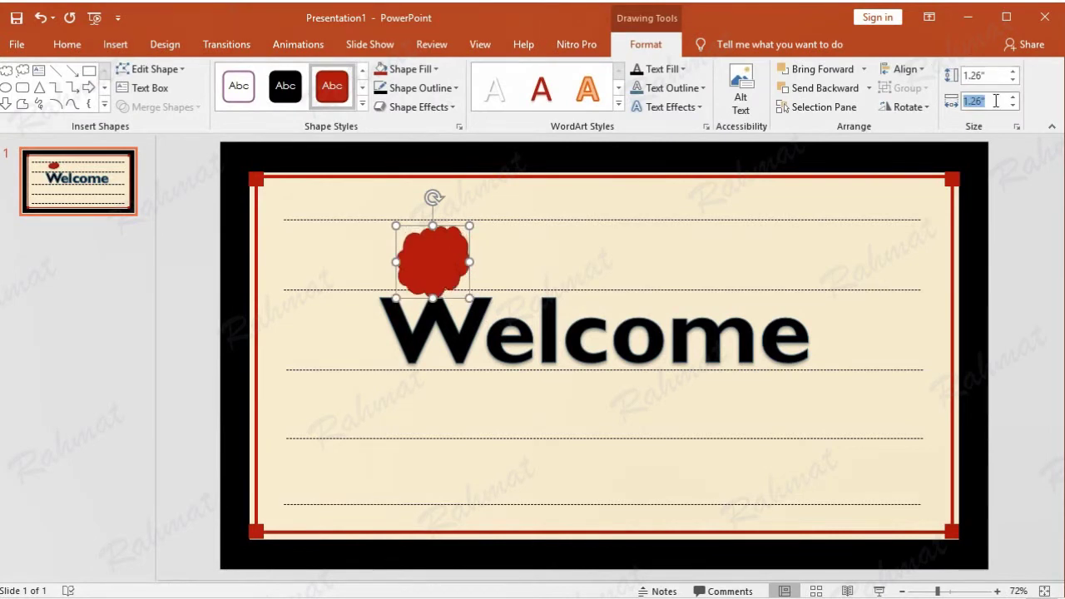
type("2.8")
type("9")
key("Return")
Step: Move the cloud onto the top-left dotted line and give it light blue fill and outline
left_click_drag(481, 249, 392, 207)
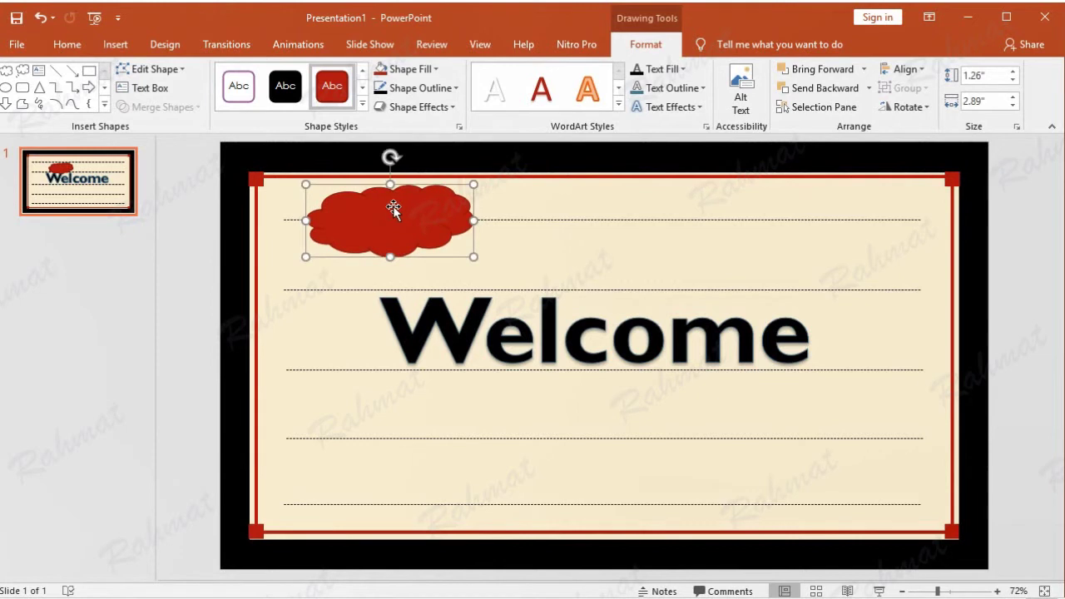
left_click(430, 74)
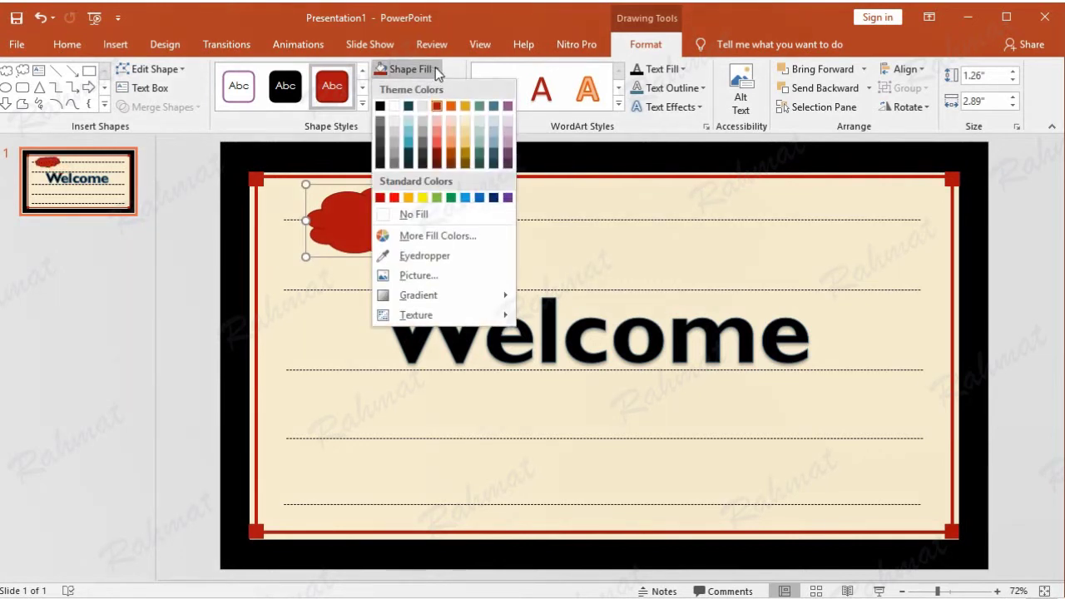
left_click(411, 123)
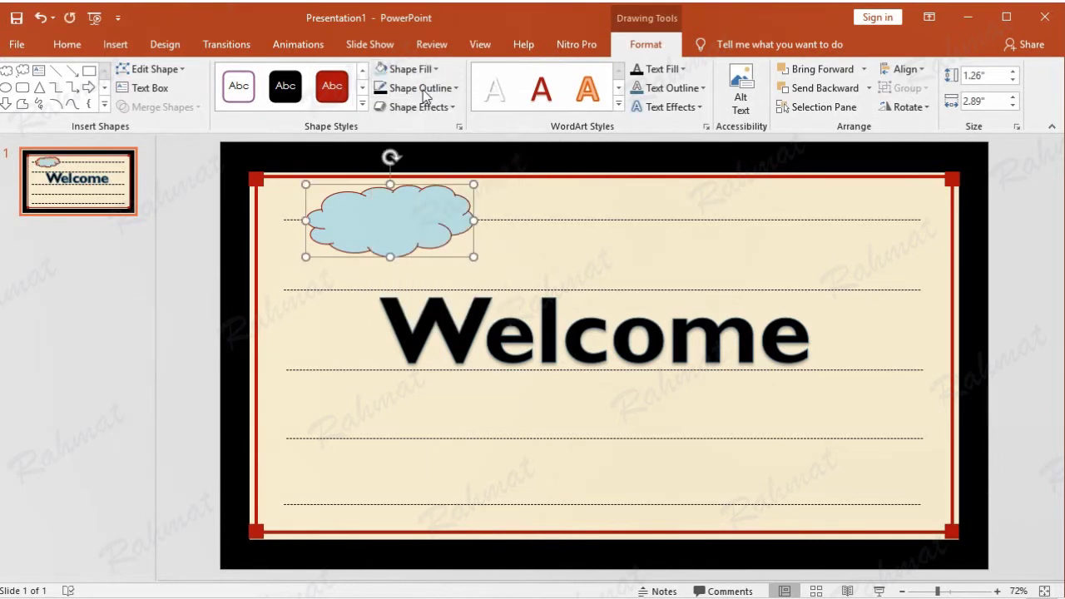
left_click(424, 89)
left_click(407, 140)
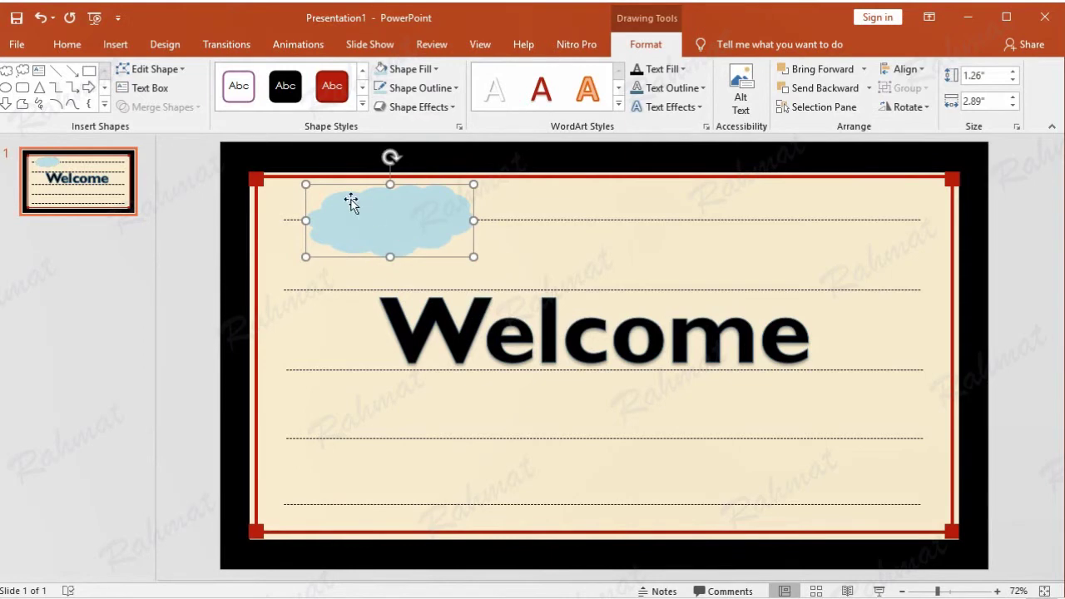
left_click(115, 44)
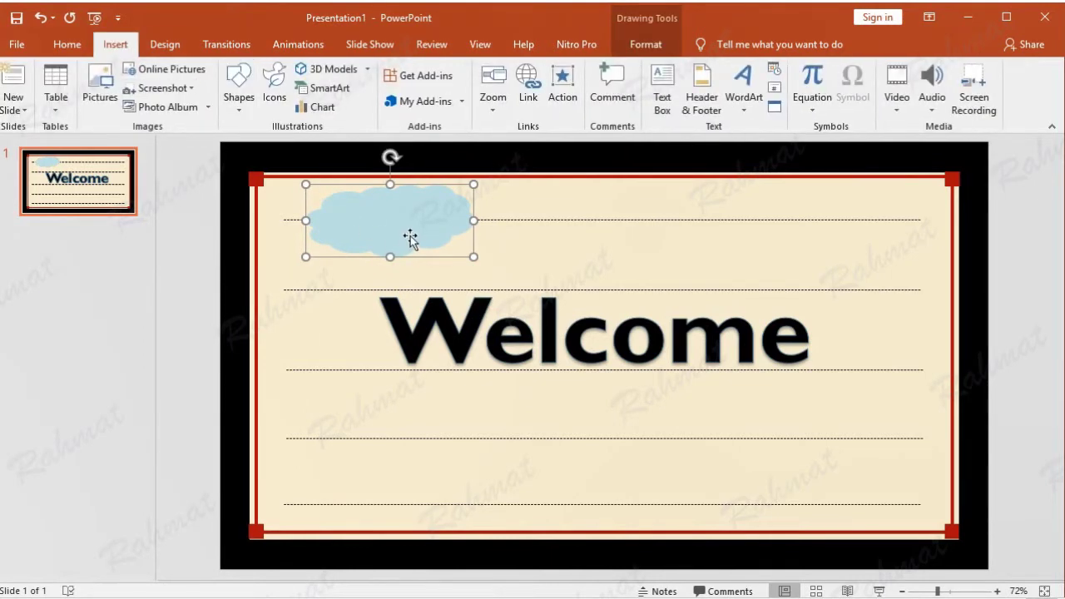
Step: Paste a copy of the cloud below 'Welcome' and resize it to 0.9" by 2.06"
left_click(65, 44)
left_click(40, 93)
left_click(14, 83)
mouse_move(399, 218)
left_mouse_down()
mouse_move(416, 399)
mouse_move(392, 472)
left_mouse_up()
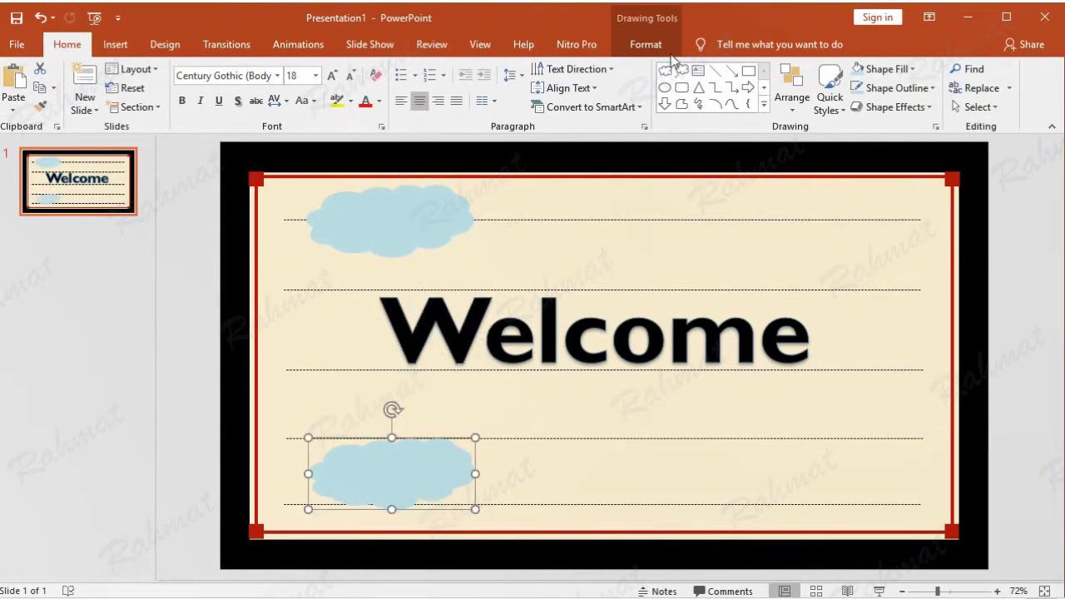
left_click(661, 48)
left_click(990, 74)
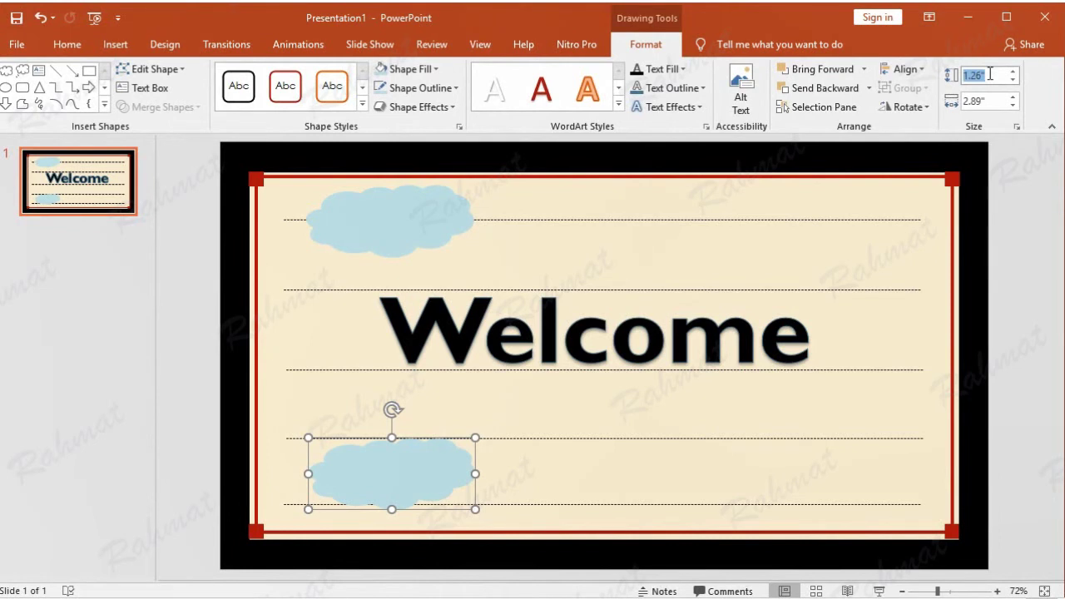
type("0.9")
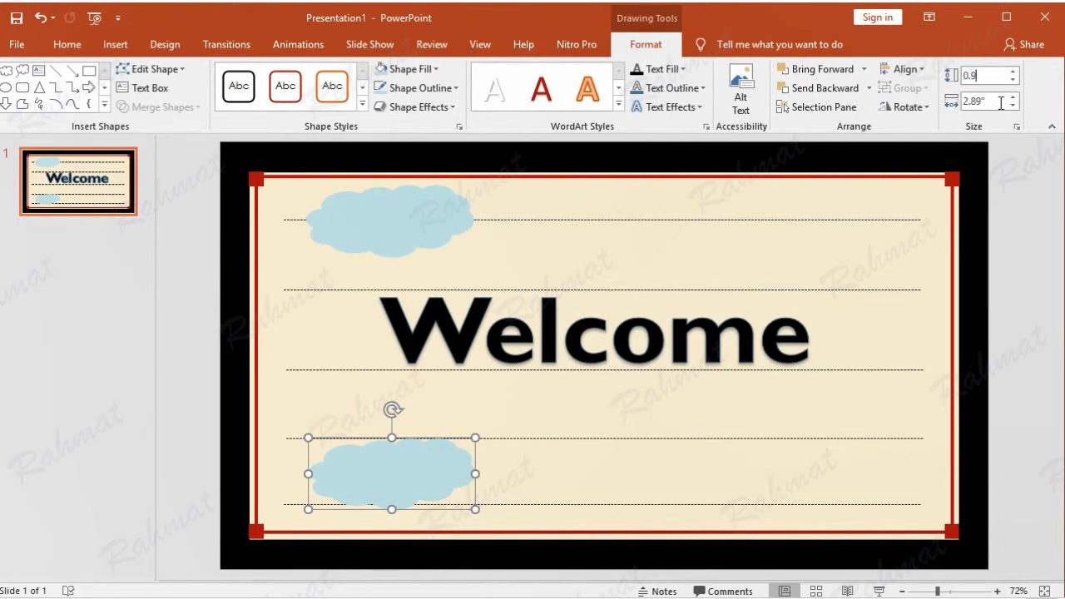
left_click(1001, 101)
type("2.06")
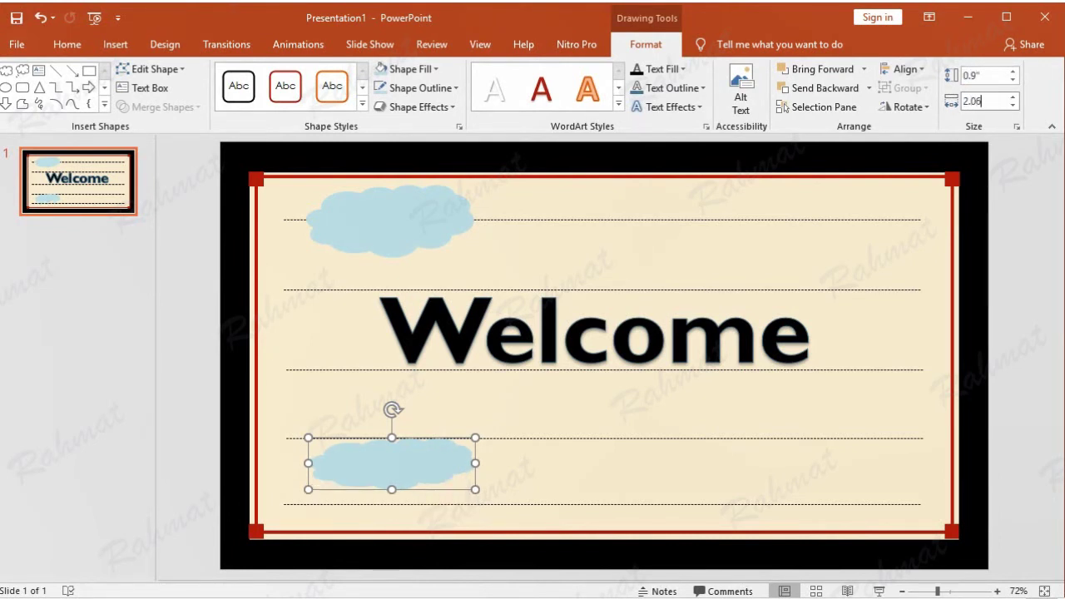
key("Return")
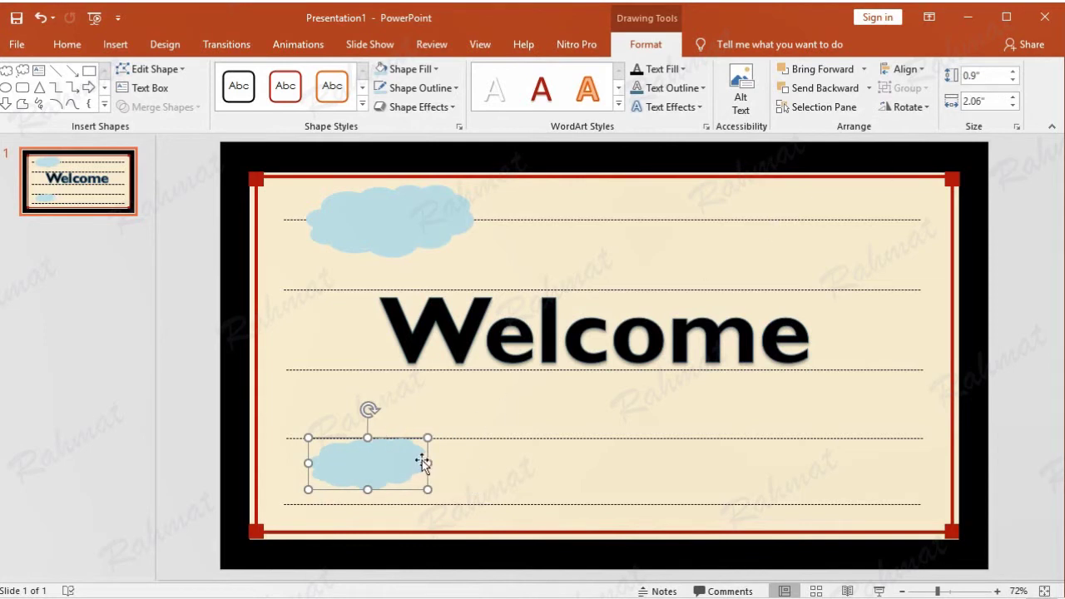
Step: Place the small cloud on the lower dotted line with peach fill and light orange outline
left_click_drag(382, 462, 392, 434)
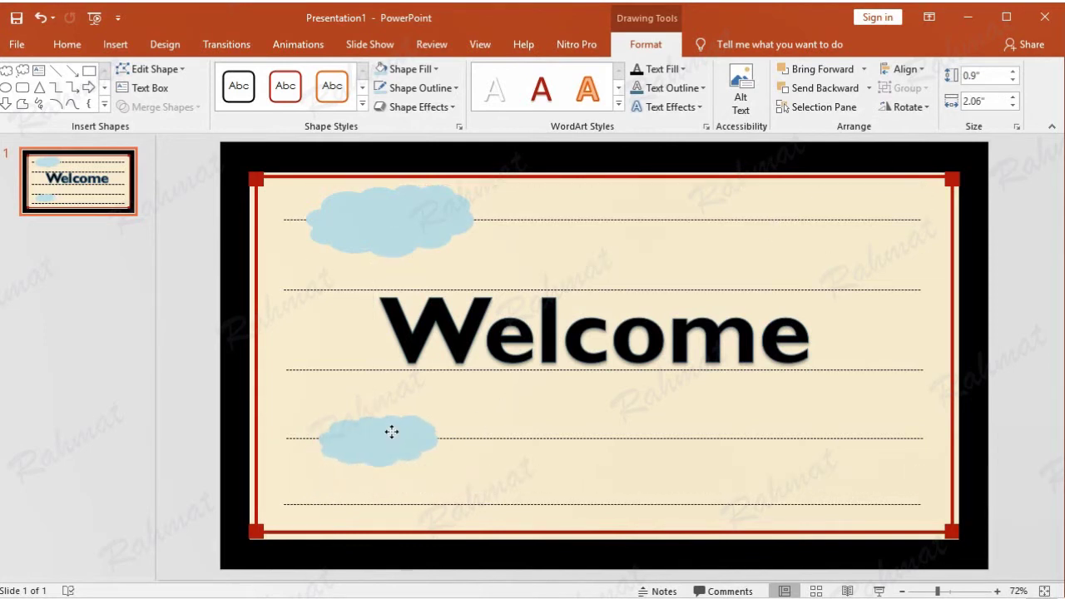
left_click(427, 68)
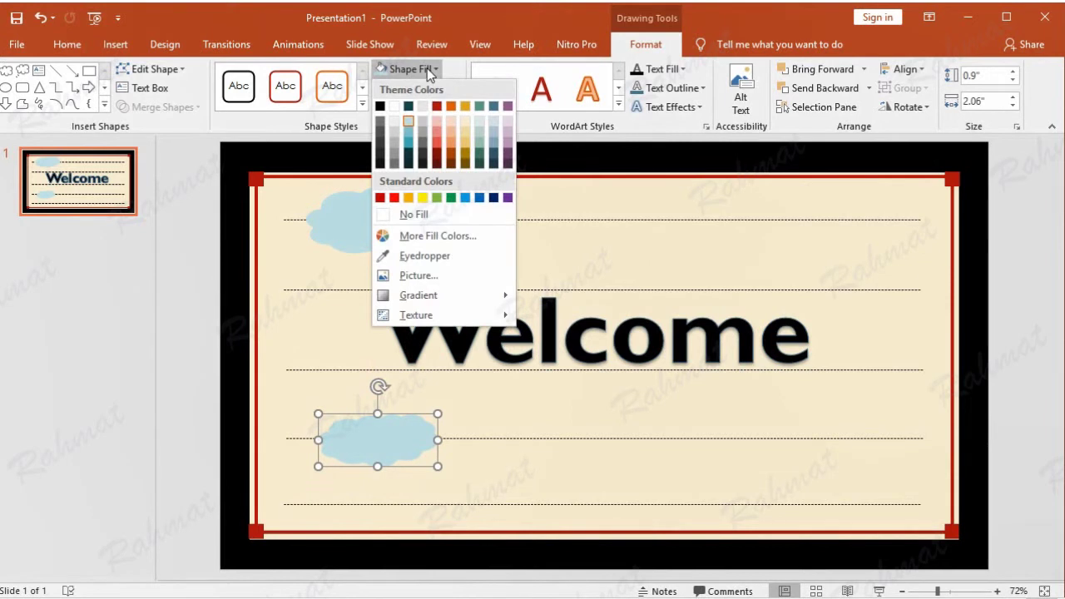
left_click(455, 120)
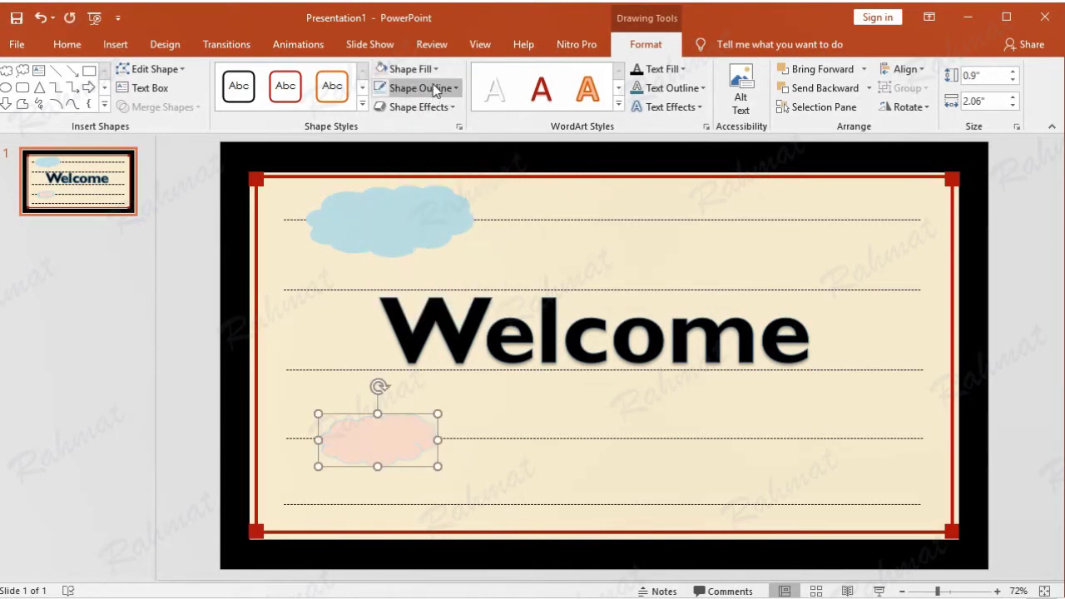
left_click(435, 91)
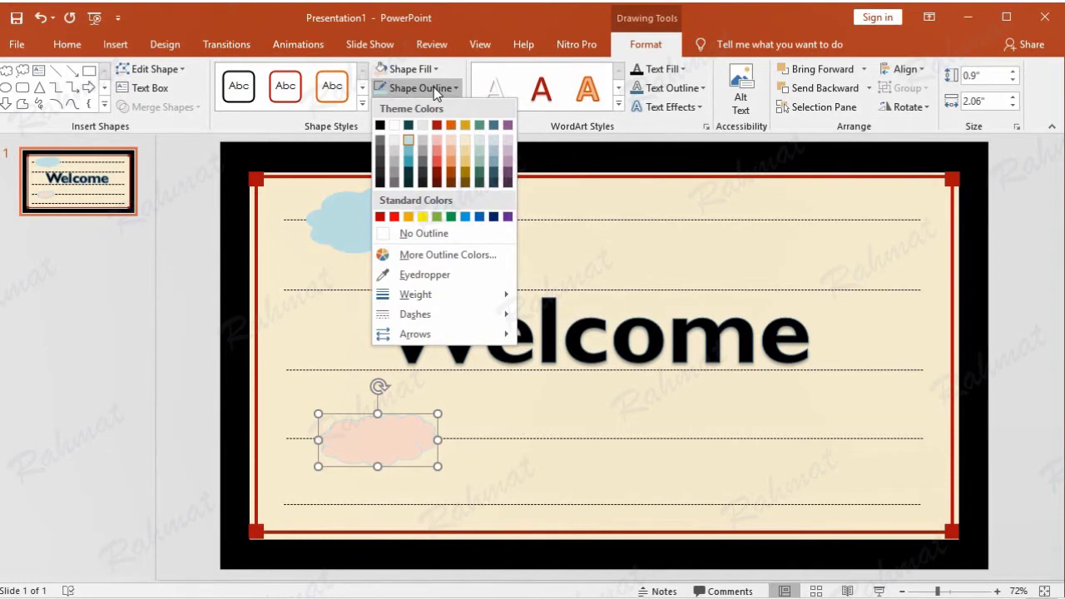
left_click(437, 138)
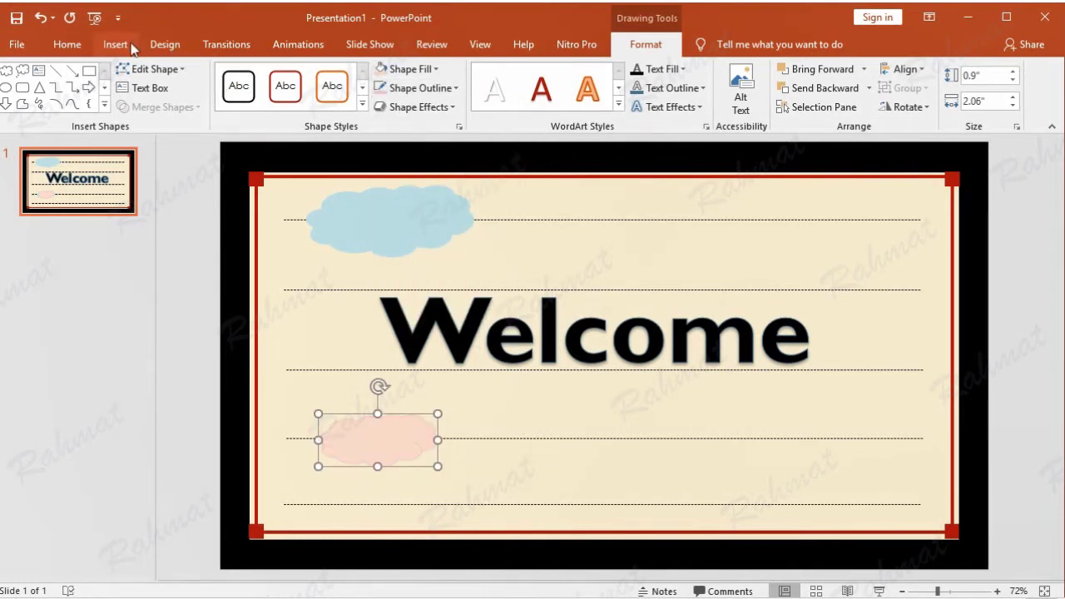
left_click(67, 44)
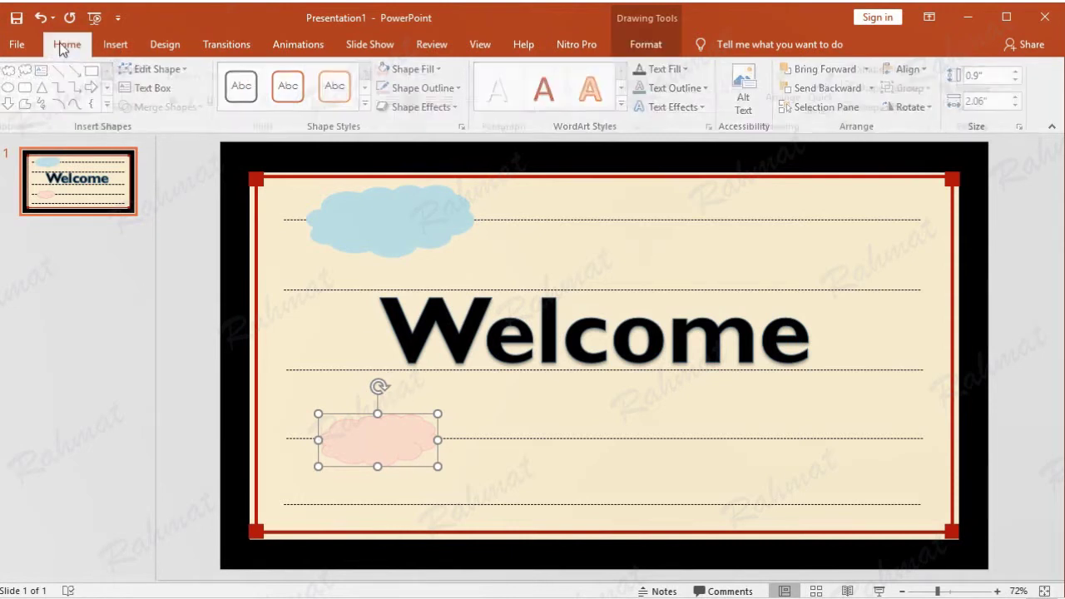
Step: Paste a cloud copy at the upper right beside 'Welcome' with white fill and outline
left_click(42, 93)
left_click(14, 79)
mouse_move(407, 449)
left_mouse_down()
mouse_move(887, 287)
mouse_move(866, 285)
left_mouse_up()
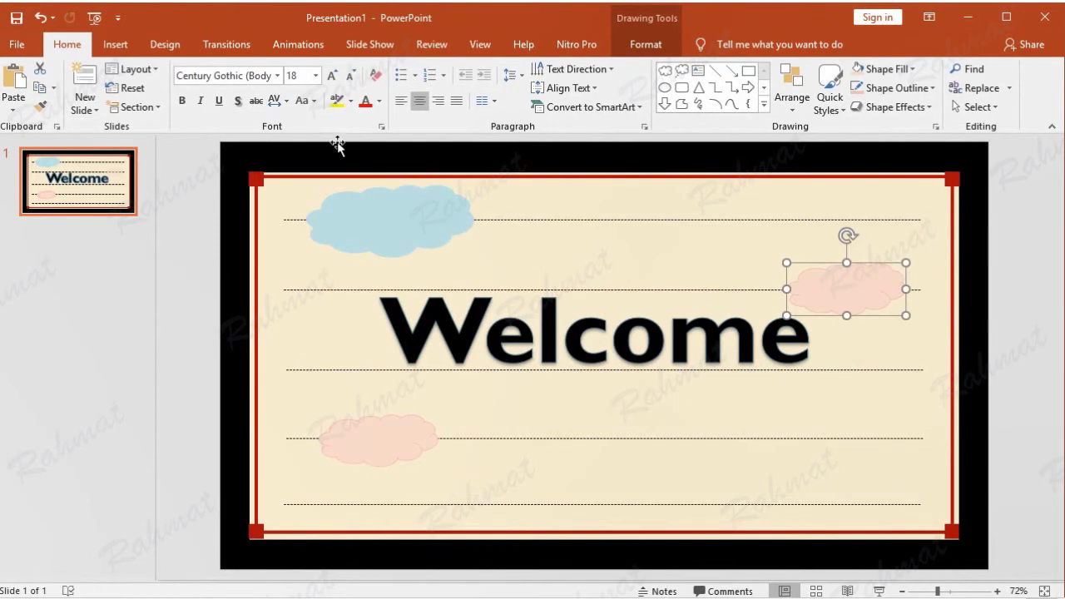
left_click(641, 45)
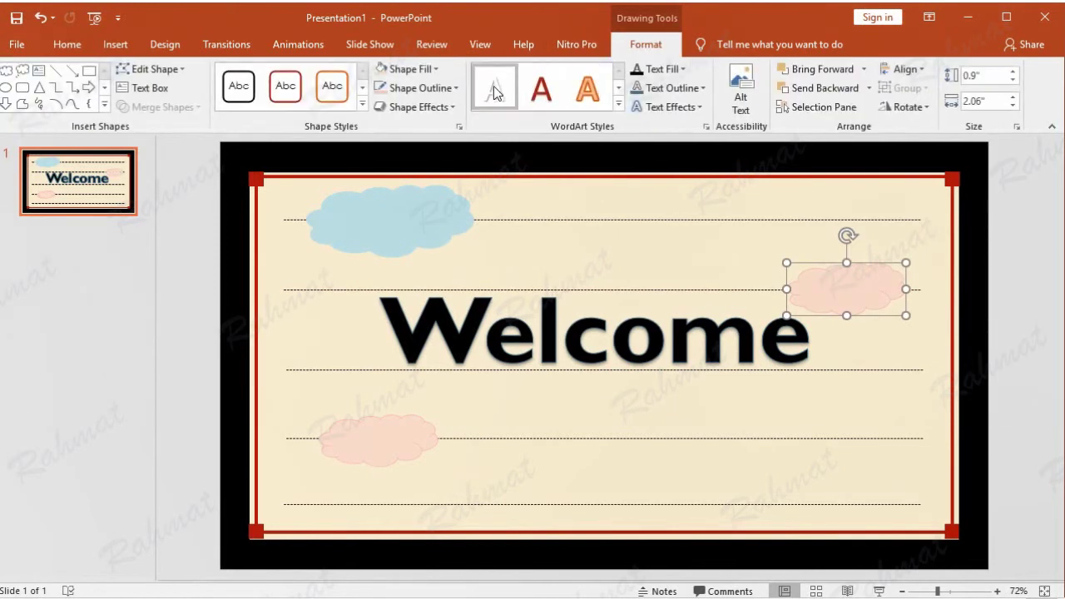
left_click(412, 68)
left_click(396, 113)
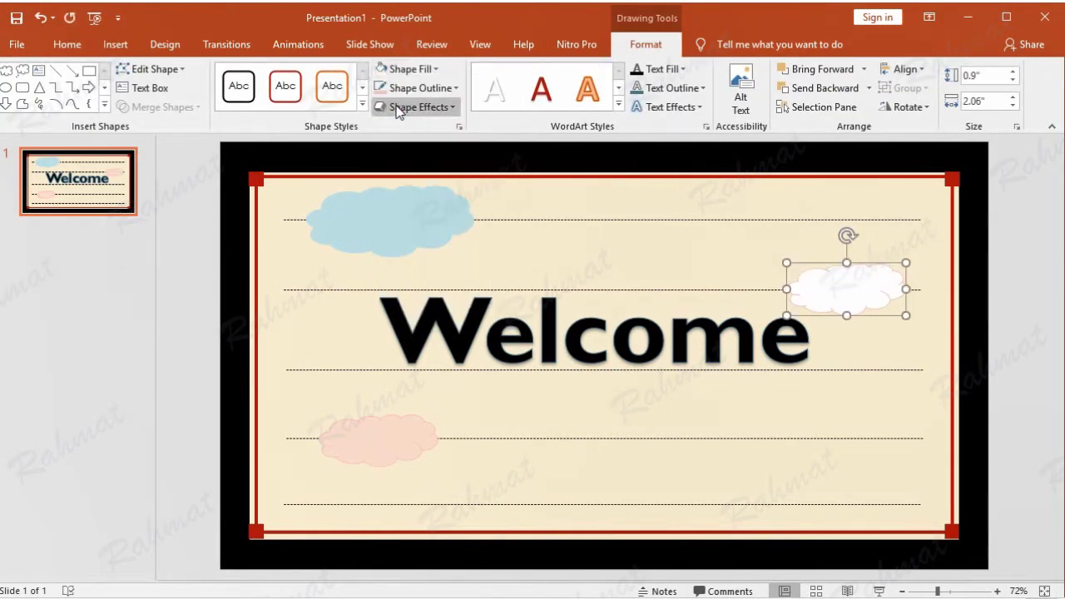
left_click(449, 88)
left_click(397, 124)
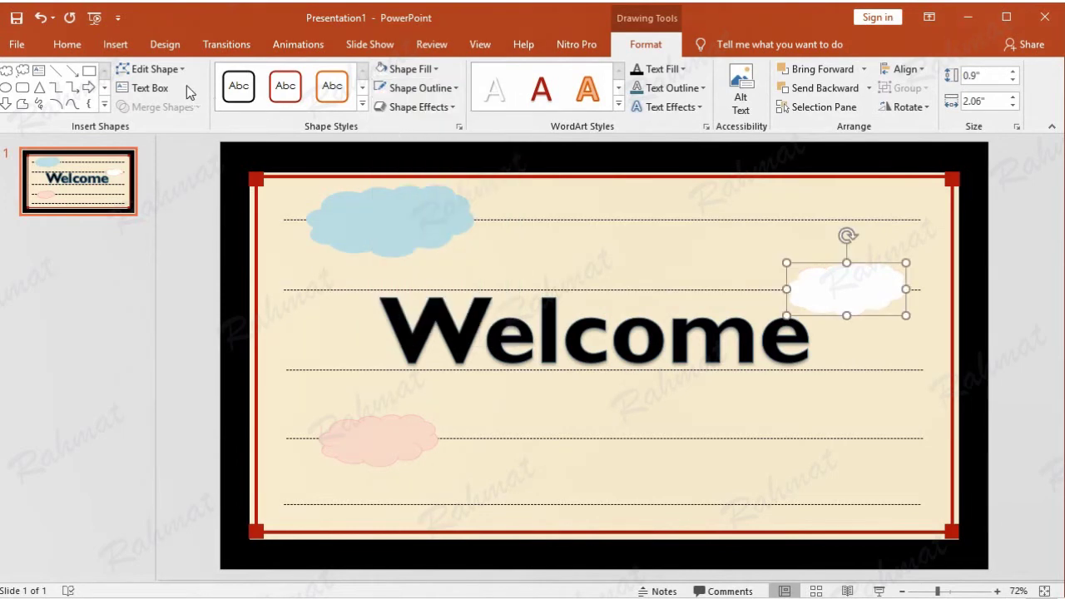
Step: Paste another cloud copy at the lower right and fill it green
left_click(60, 44)
left_click(13, 83)
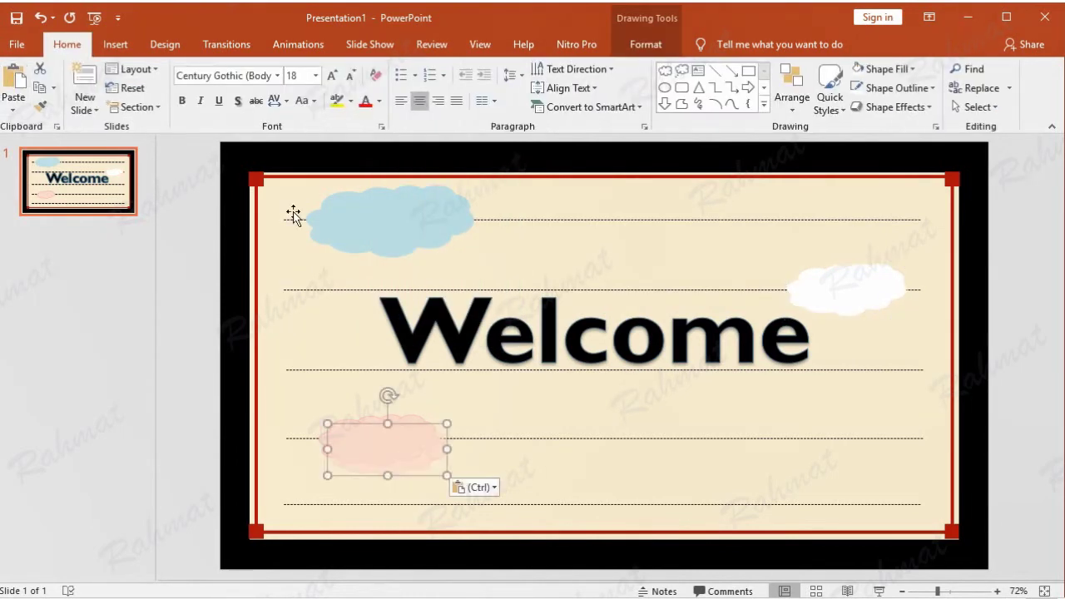
mouse_move(398, 445)
left_mouse_down()
mouse_move(821, 434)
mouse_move(803, 433)
left_mouse_up()
left_click(645, 44)
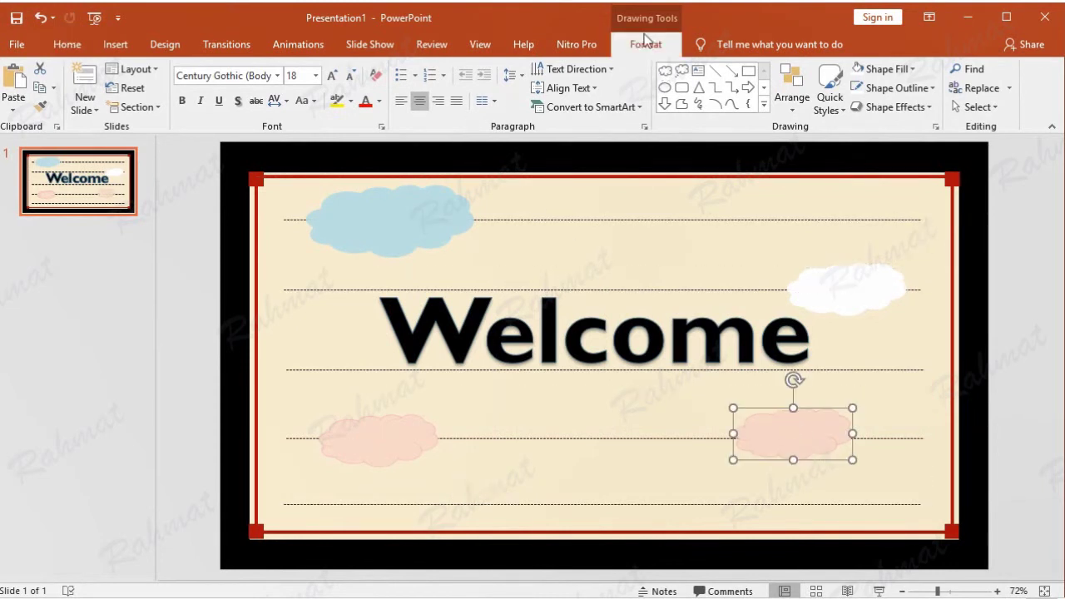
left_click(428, 67)
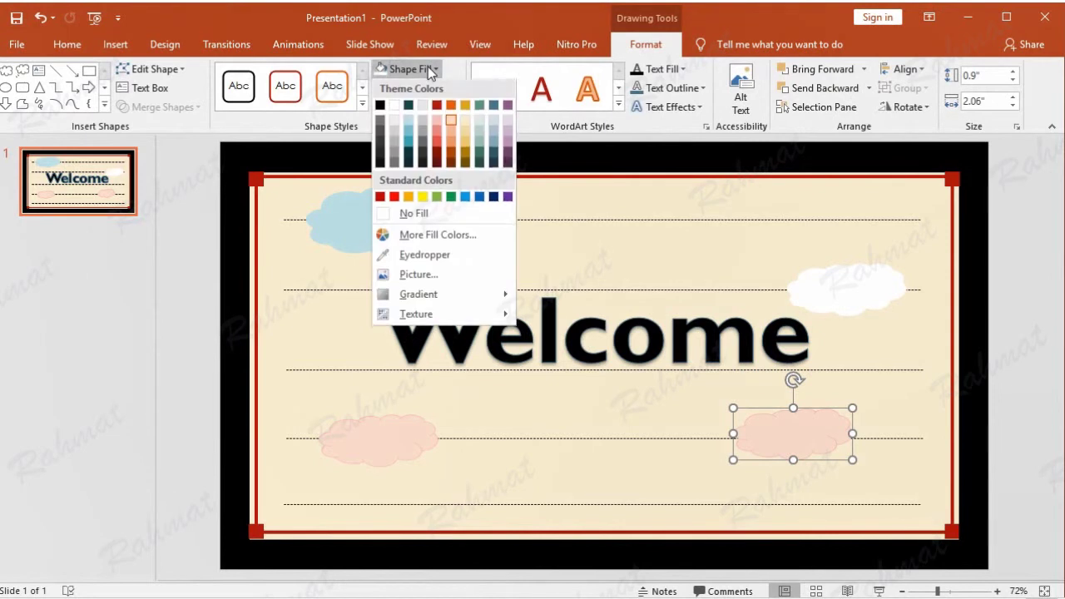
left_click(450, 198)
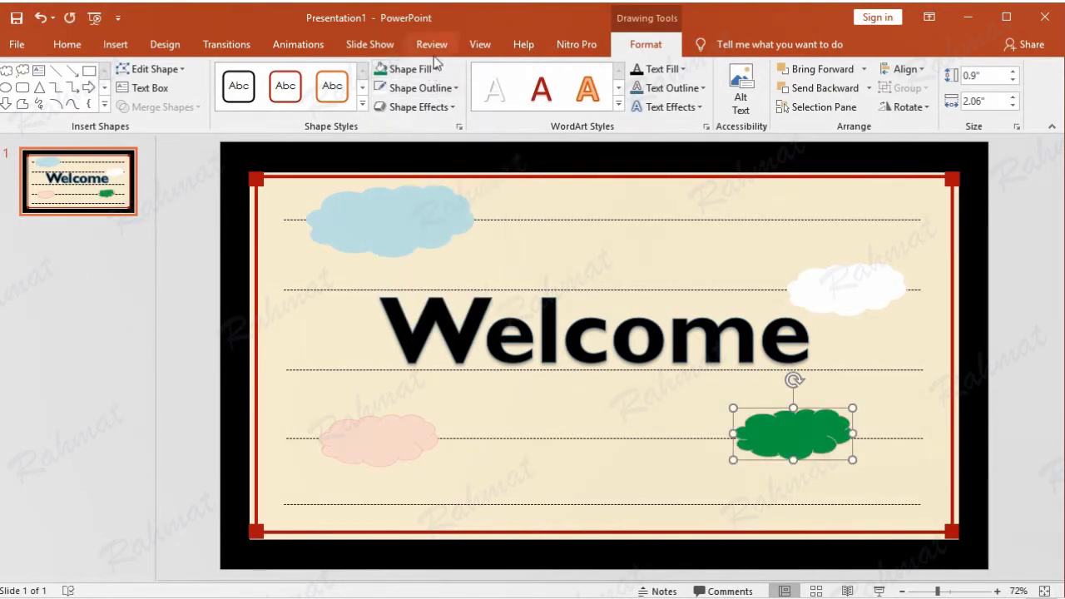
left_click(442, 92)
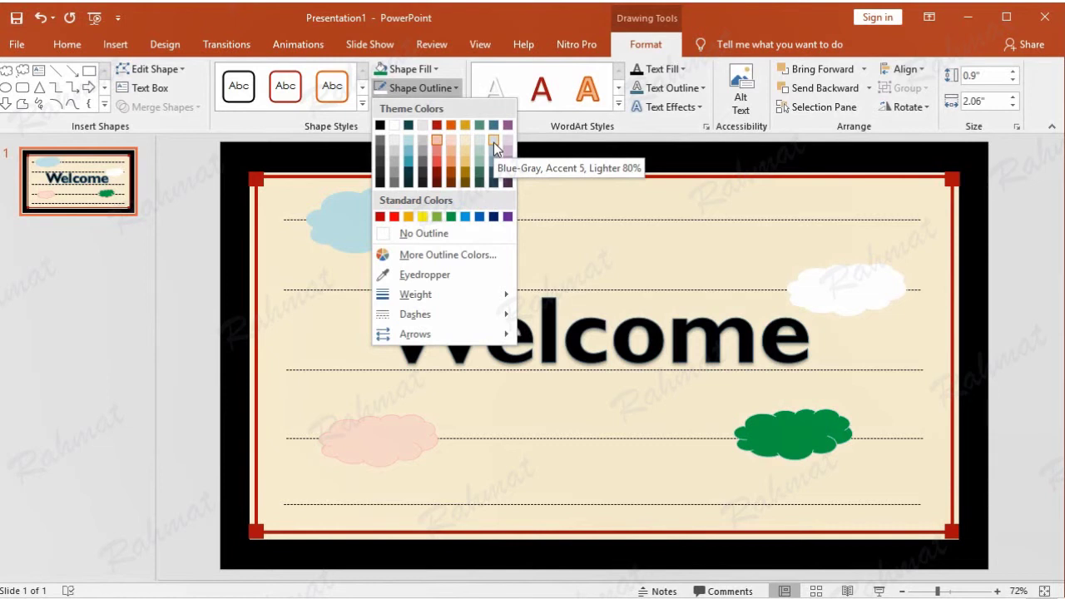
Step: Give the green cloud a pale blue-gray outline and set the top-left blue cloud's fill to 48% transparency
left_click(495, 144)
left_click(443, 223)
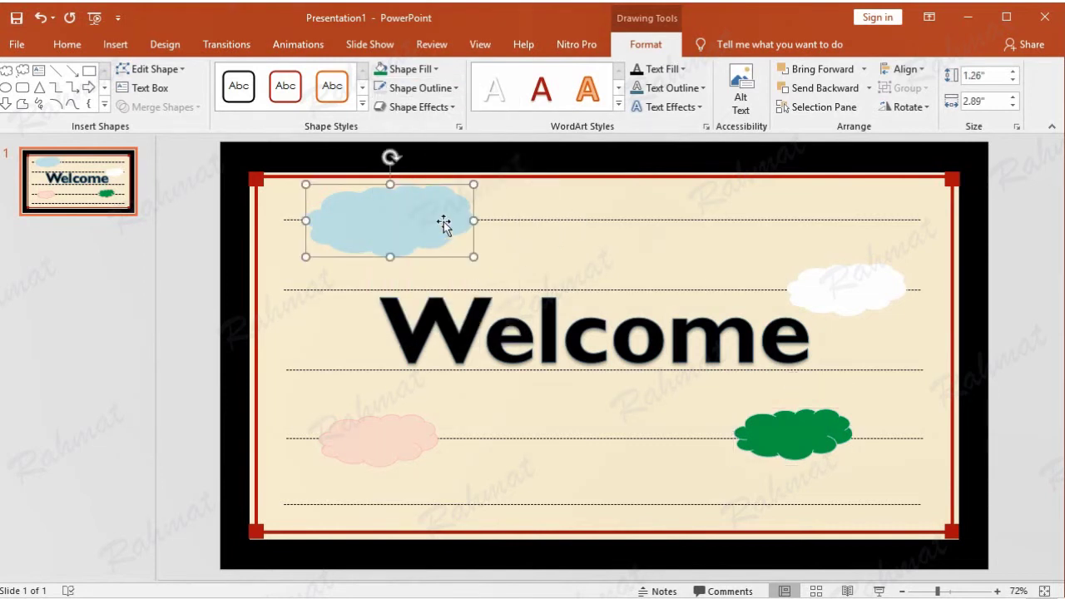
left_click(433, 69)
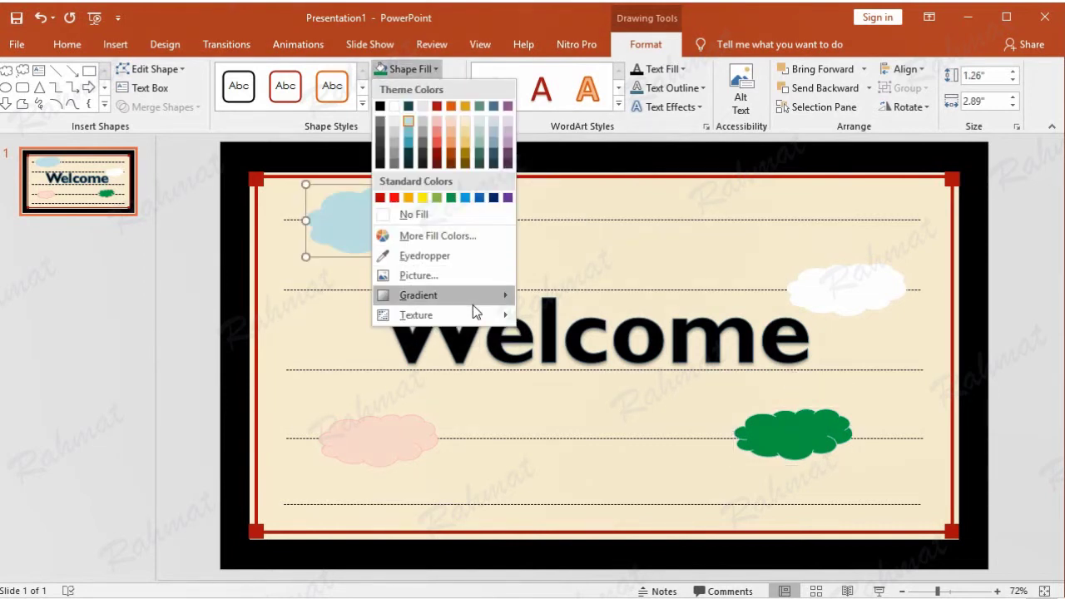
mouse_move(474, 302)
left_click(605, 486)
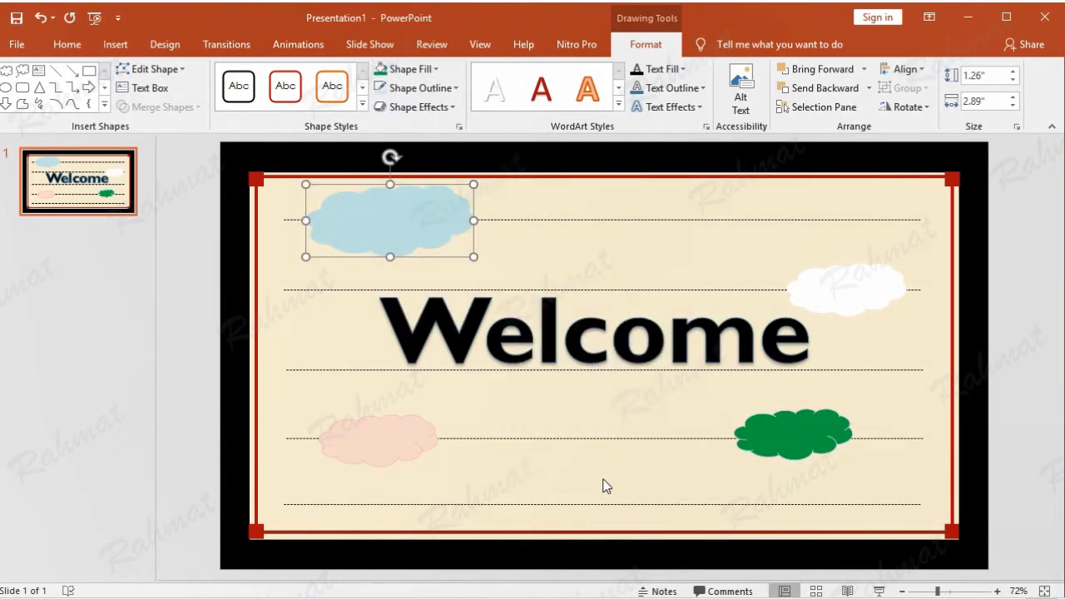
left_click_drag(932, 415, 961, 423)
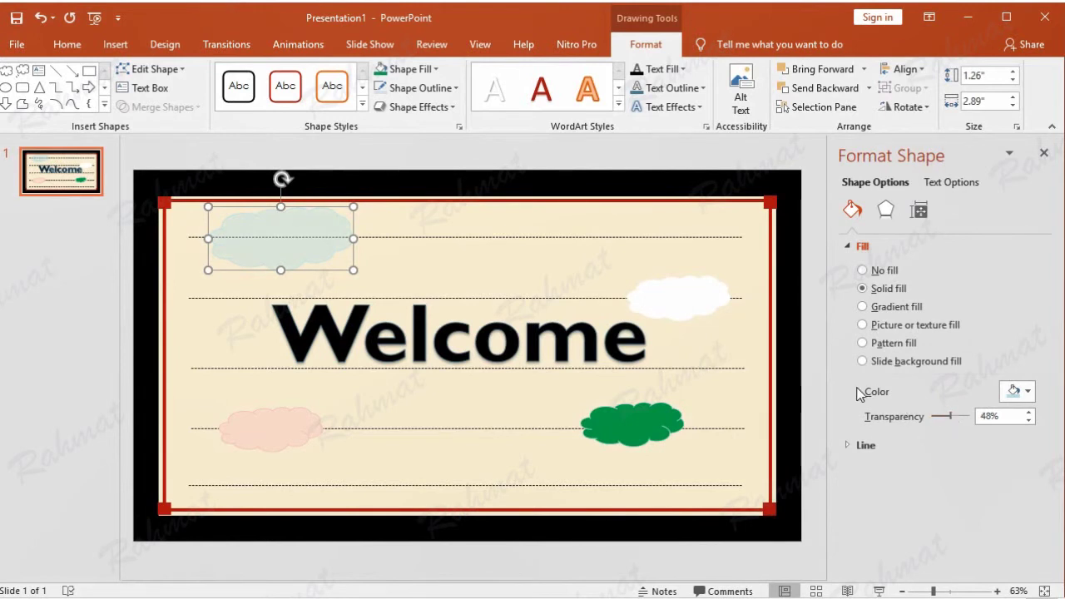
left_click(563, 238)
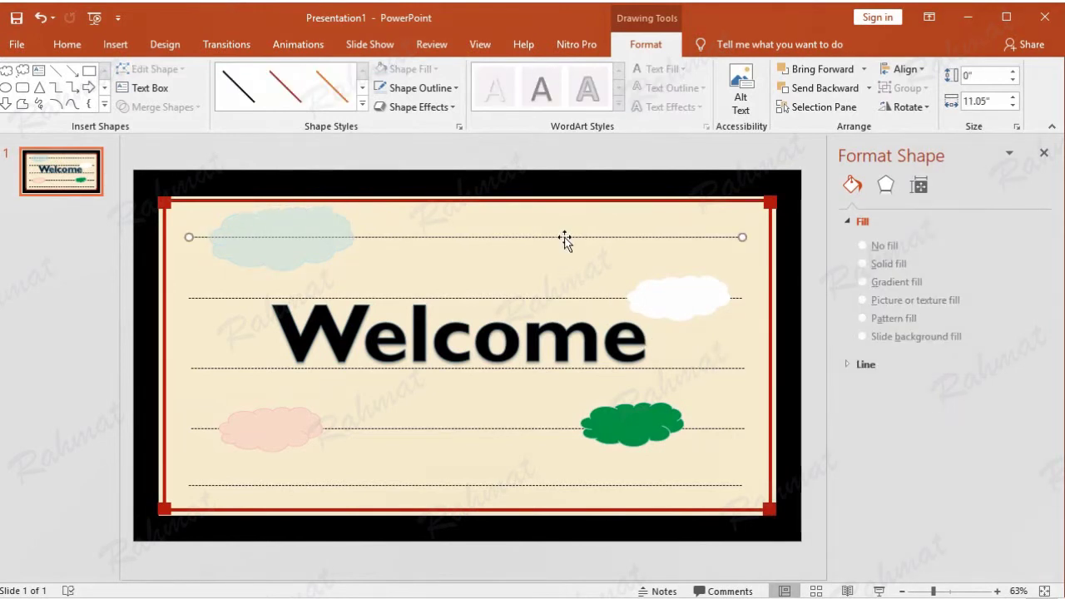
Step: Bring the top dotted line to the front, in front of the blue cloud
right_click(563, 237)
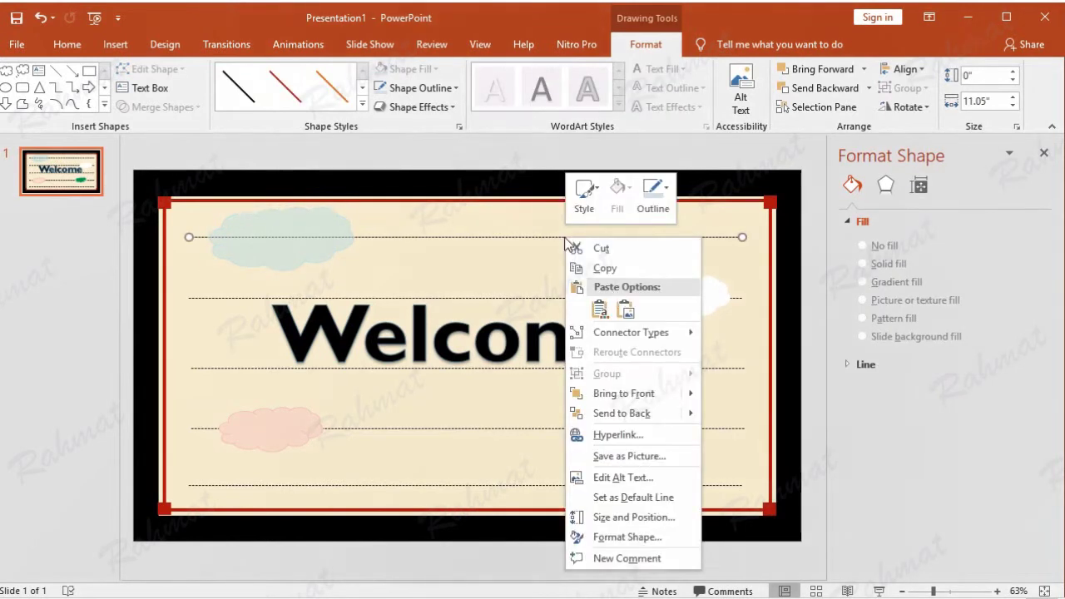
left_click(706, 413)
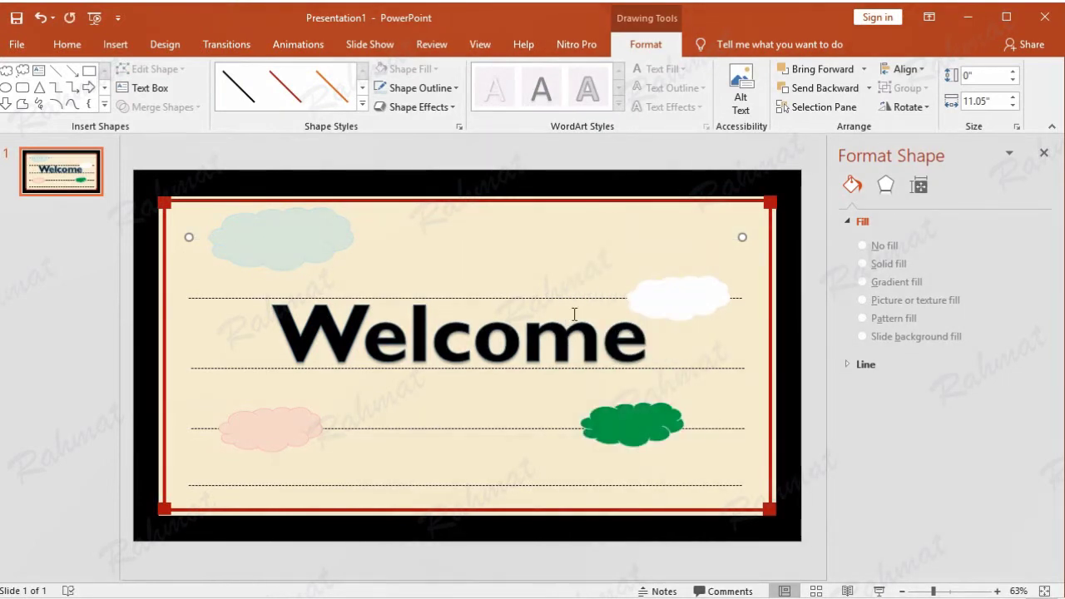
left_click(40, 17)
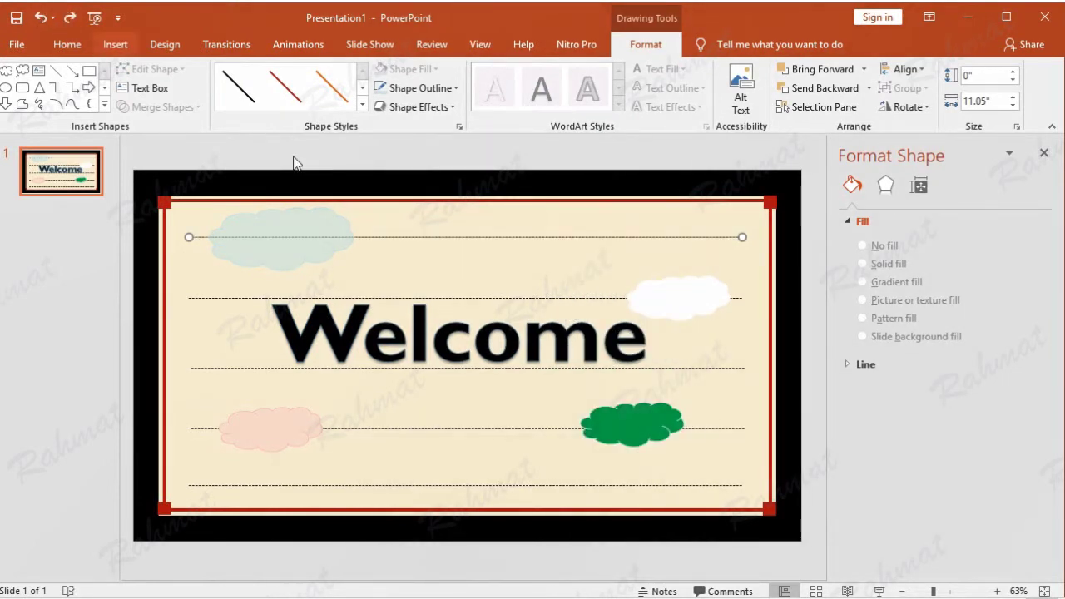
right_click(625, 239)
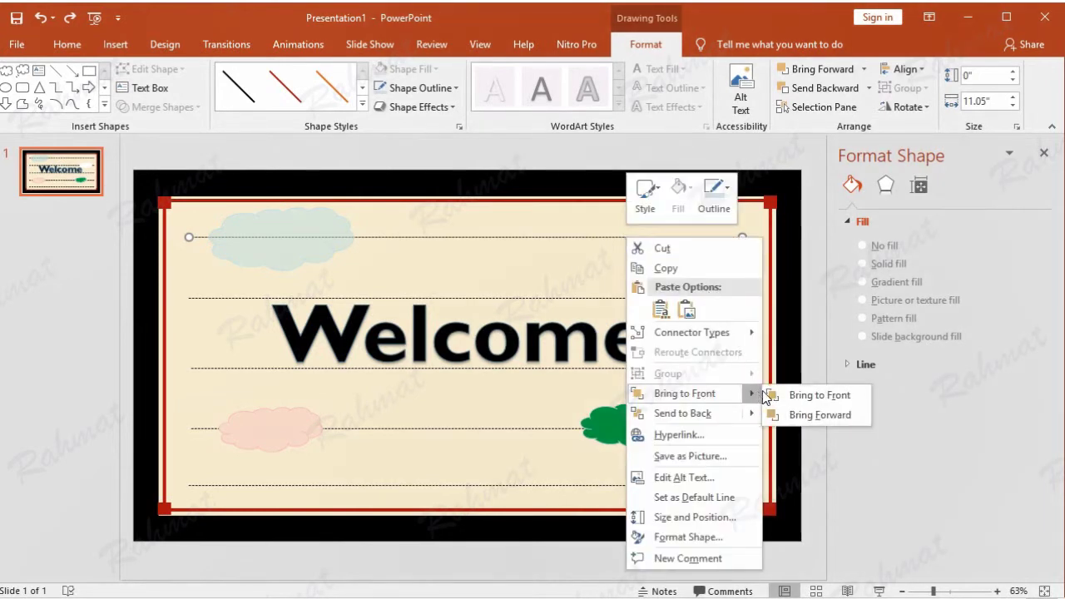
left_click(772, 398)
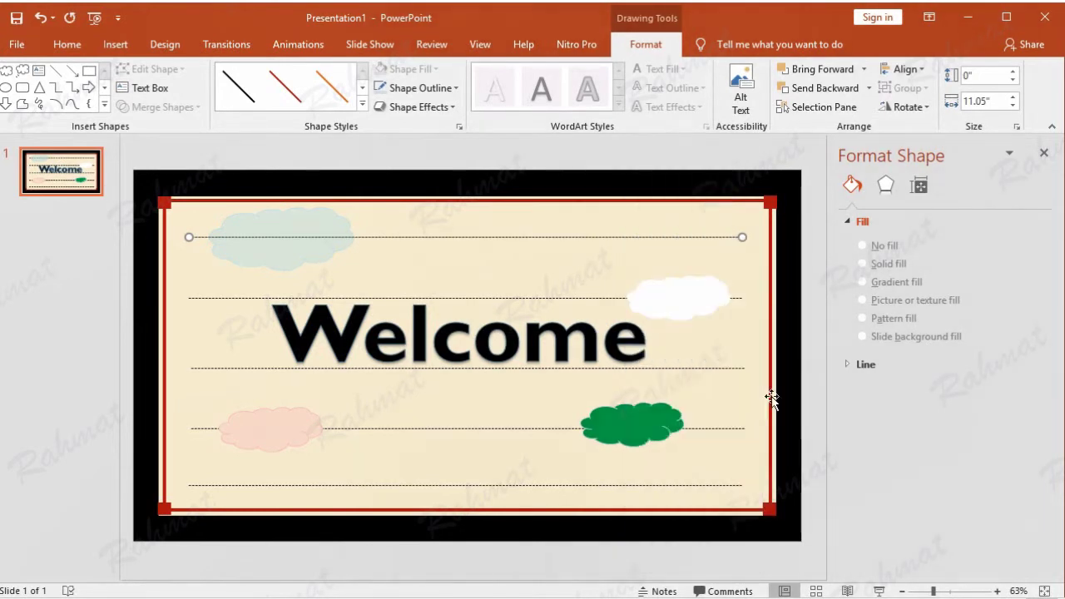
Step: Set the white cloud to 48% transparency and bring its dotted line in front
left_click(681, 301)
double_click(985, 416)
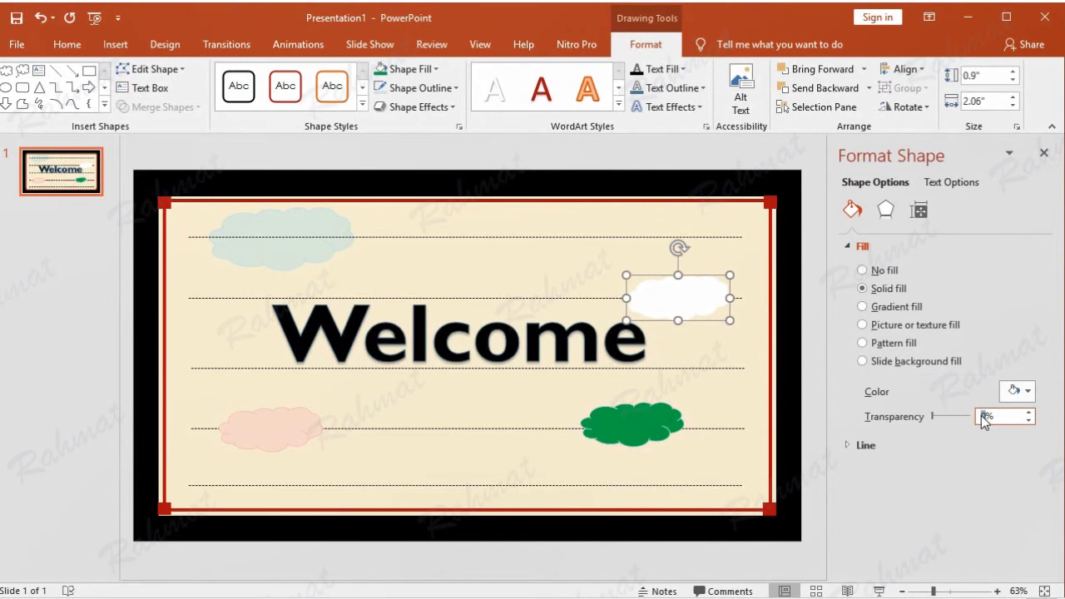
type("48")
key("Return")
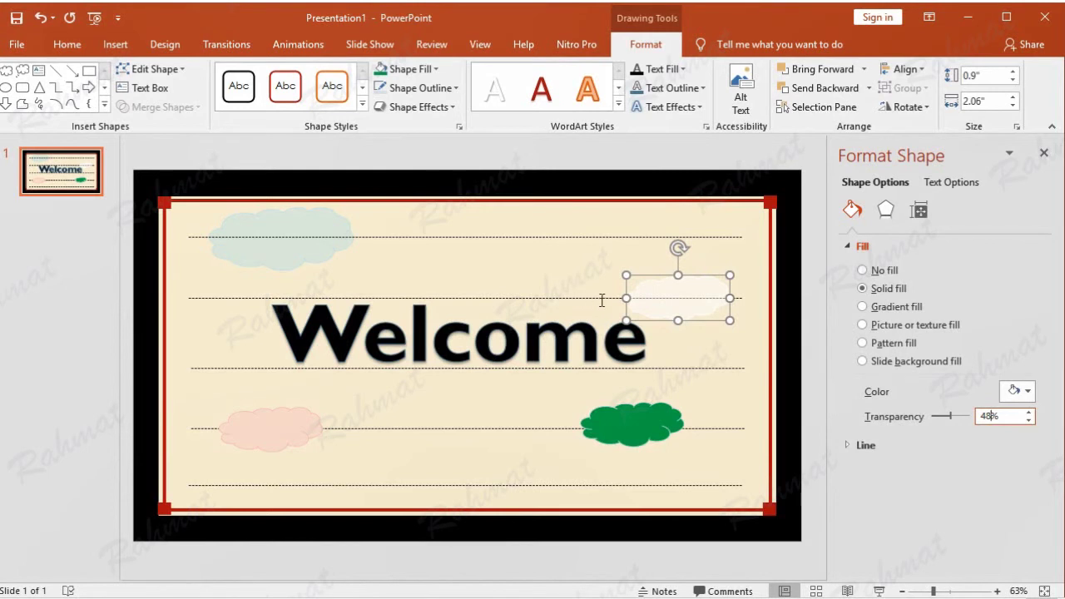
left_click(602, 300)
left_click(739, 298)
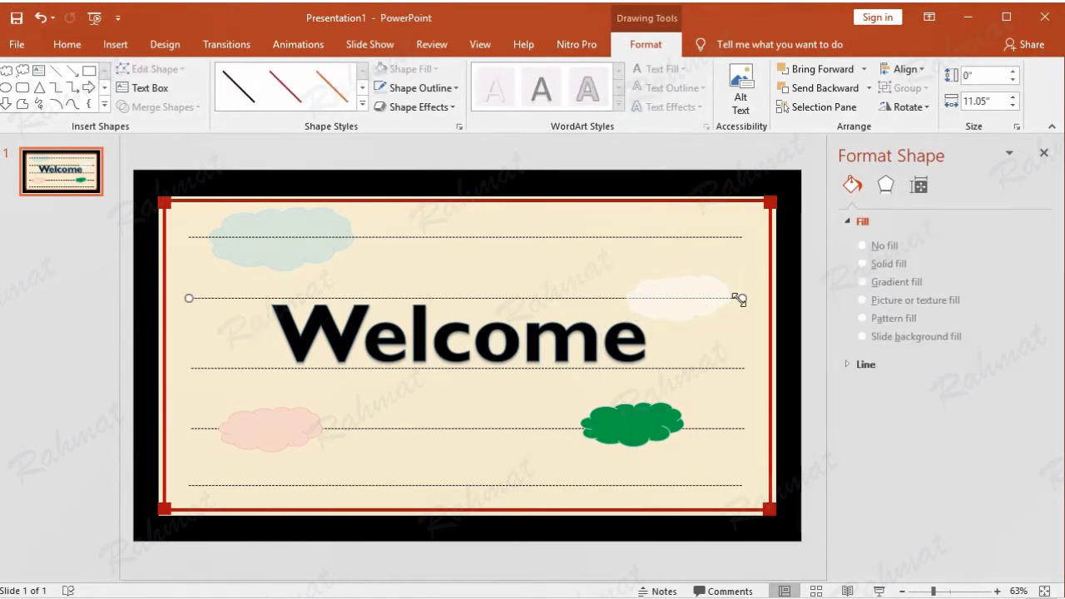
right_click(739, 297)
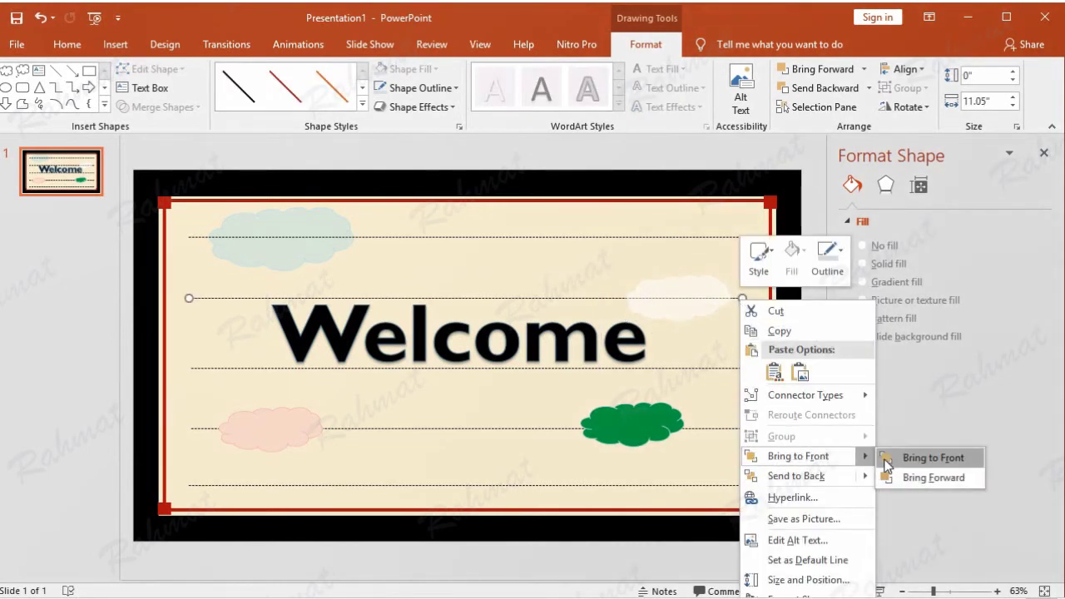
left_click(887, 461)
Step: Make the green cloud about 76% transparent and bring its dotted line to the front
left_click(668, 418)
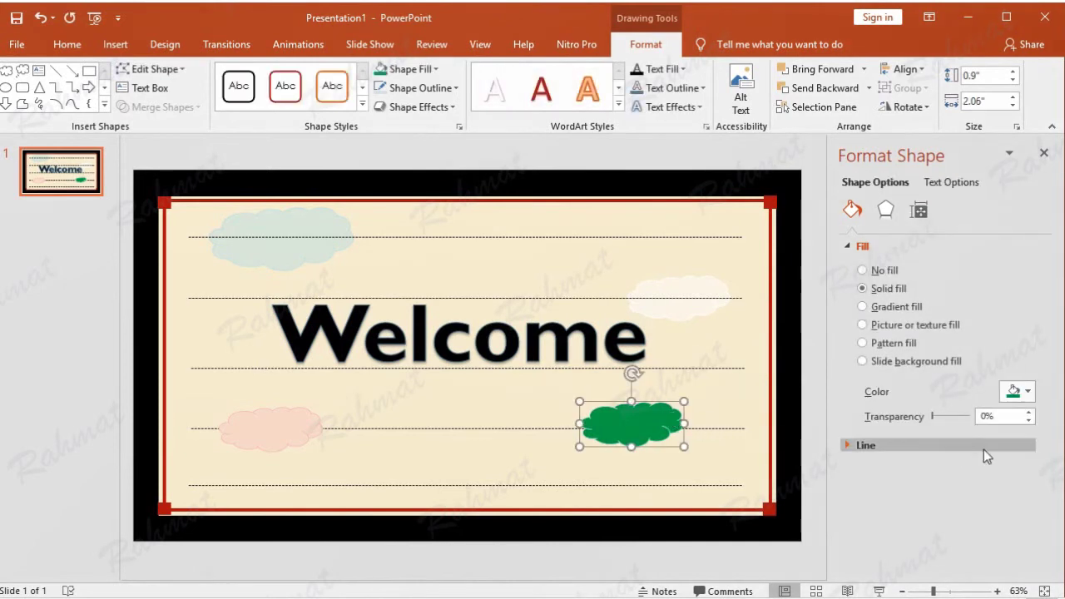
left_click_drag(994, 416, 973, 417)
type("4")
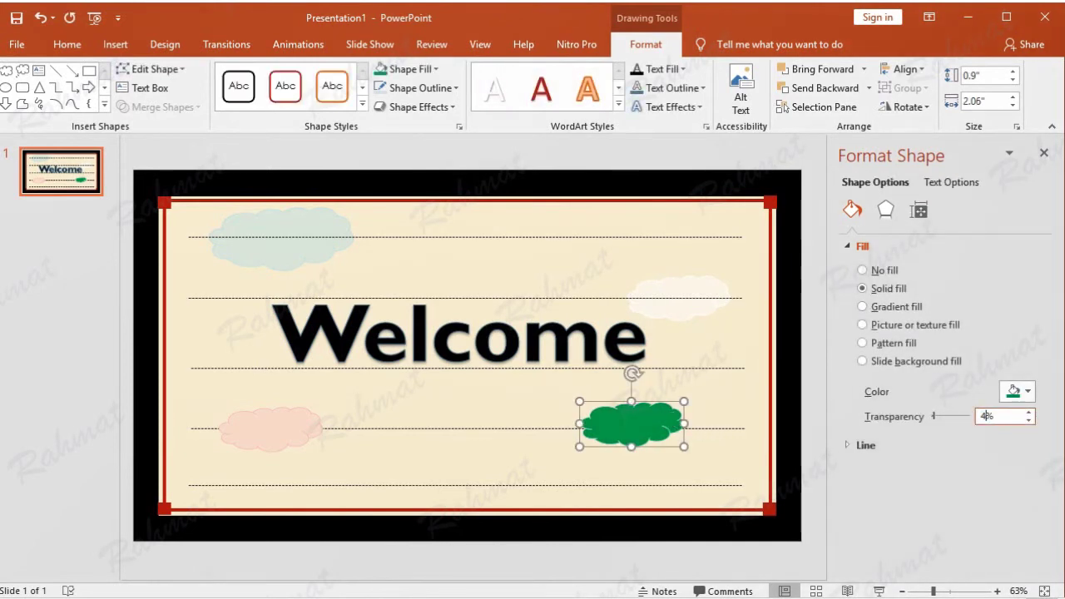
type("8")
left_click(736, 429)
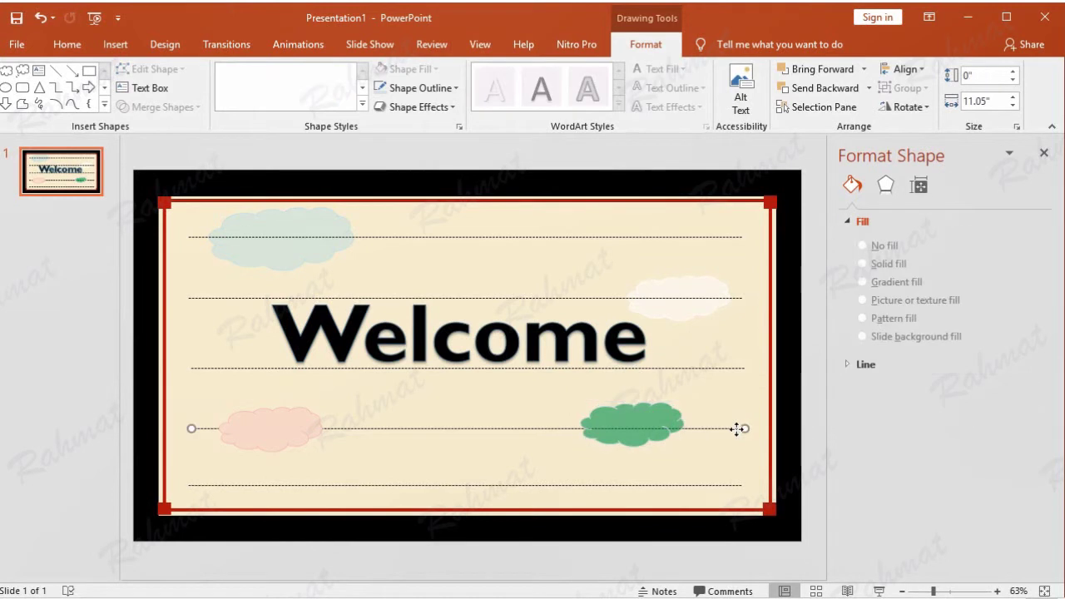
left_click(645, 422)
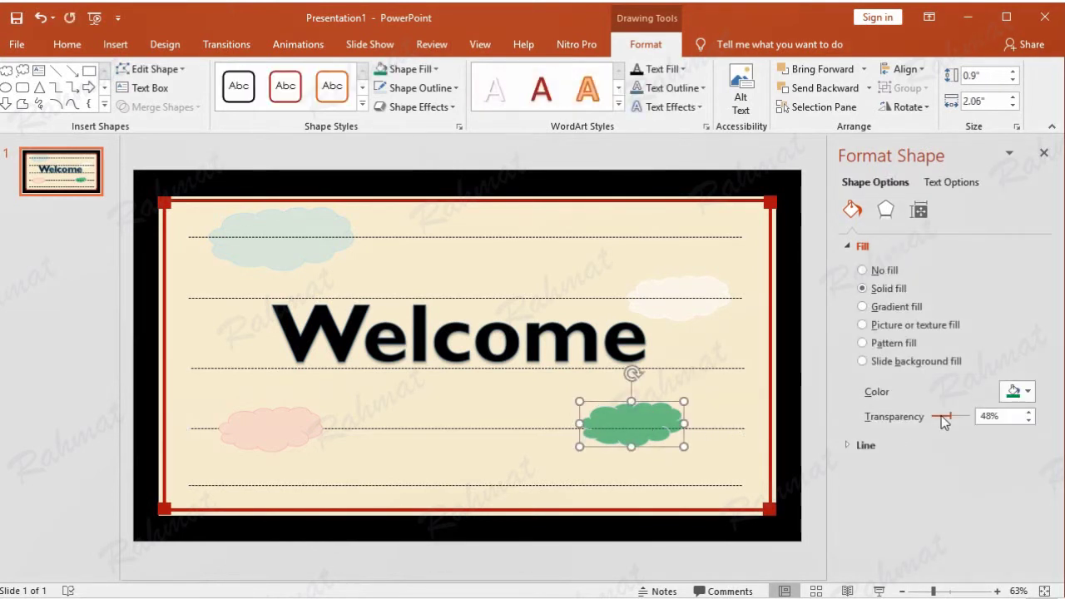
left_click_drag(951, 416, 960, 418)
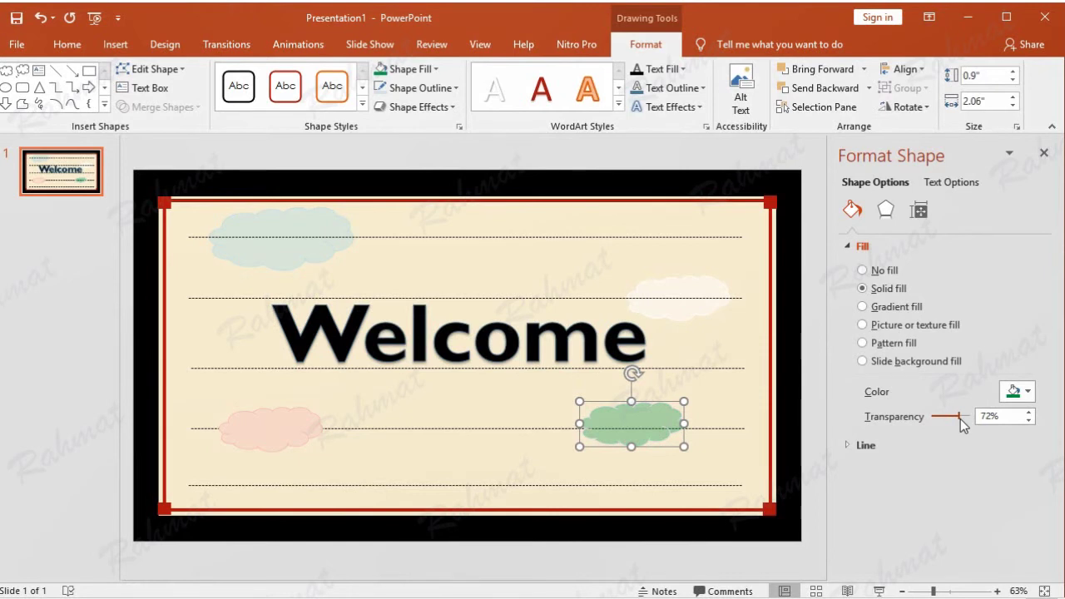
left_click_drag(960, 418, 962, 420)
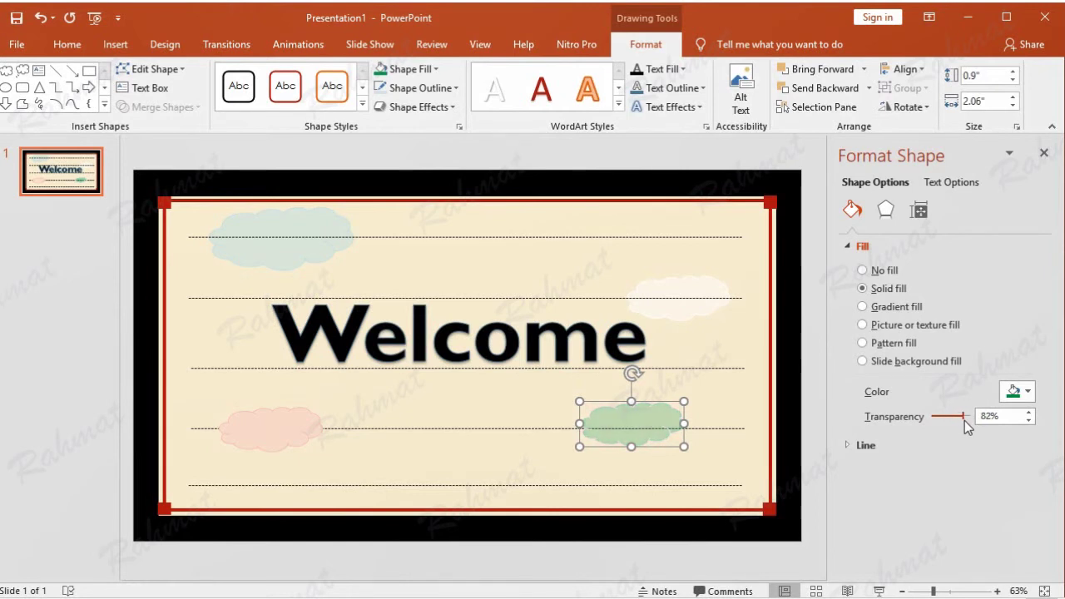
left_click(732, 428)
right_click(732, 429)
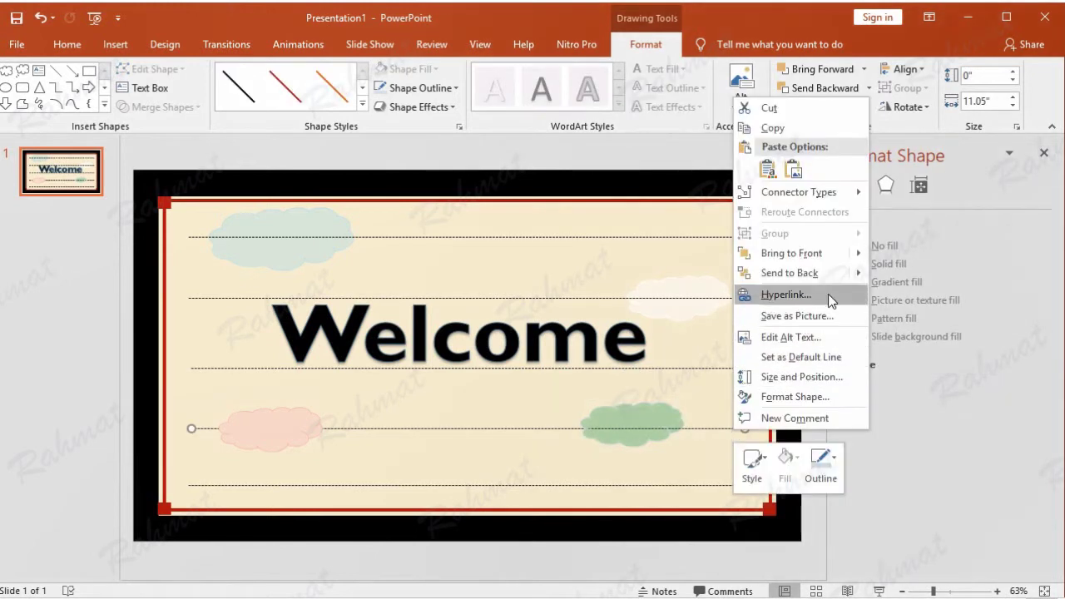
left_click(882, 256)
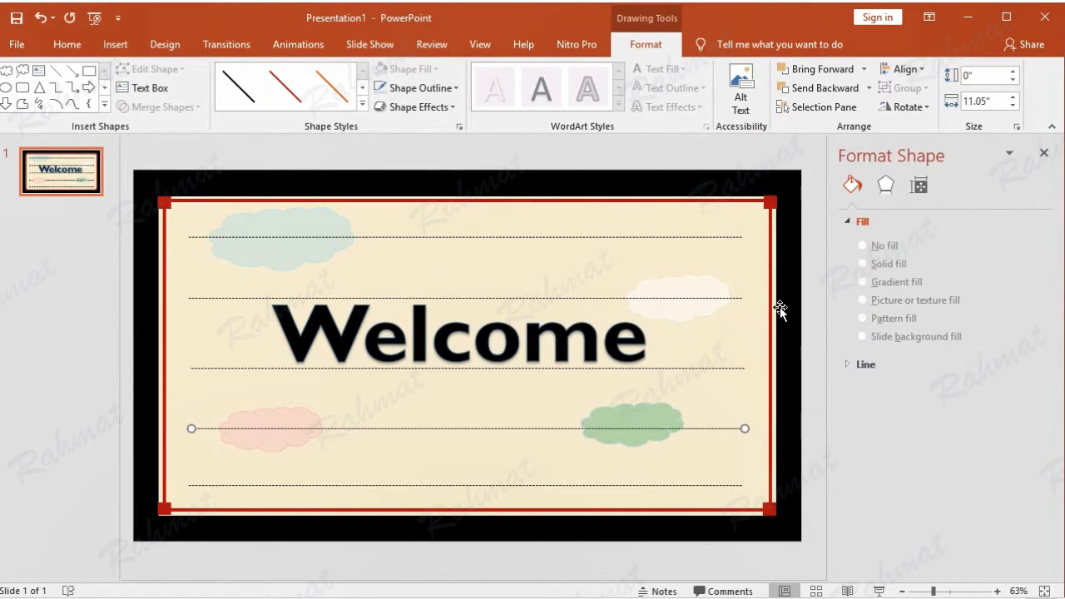
Step: Set the pink cloud's transparency to 48%
left_click(309, 421)
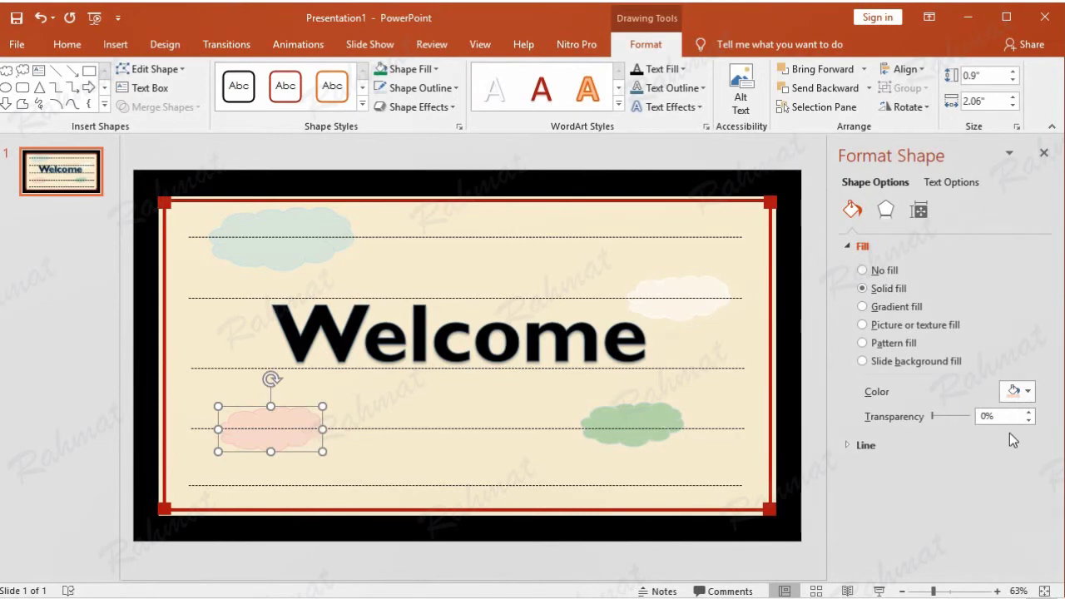
left_click(985, 416)
type("48")
key("Return")
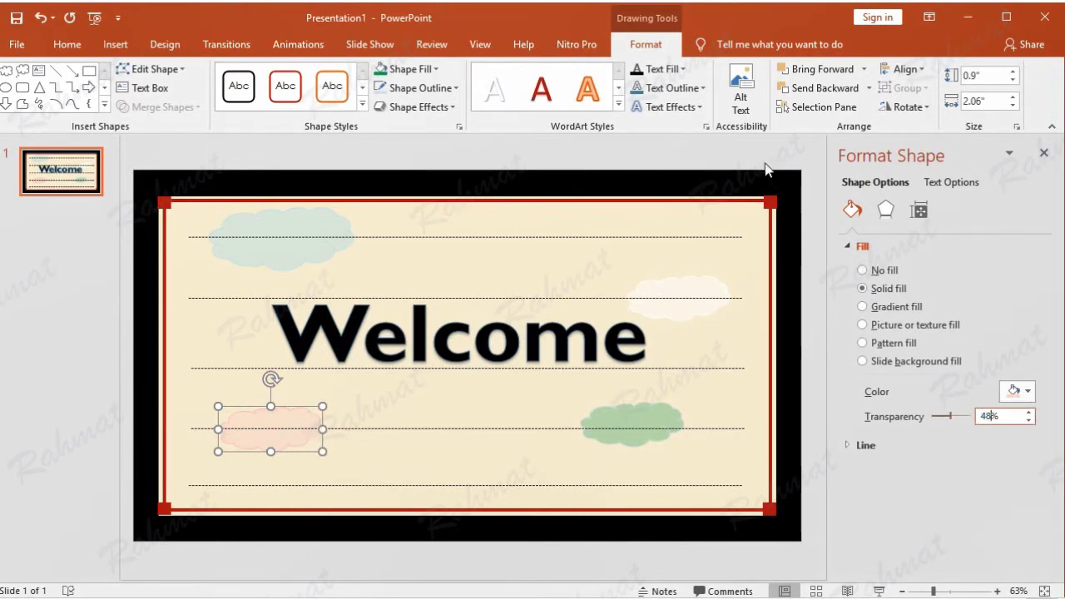
left_click(765, 171)
left_click(659, 413)
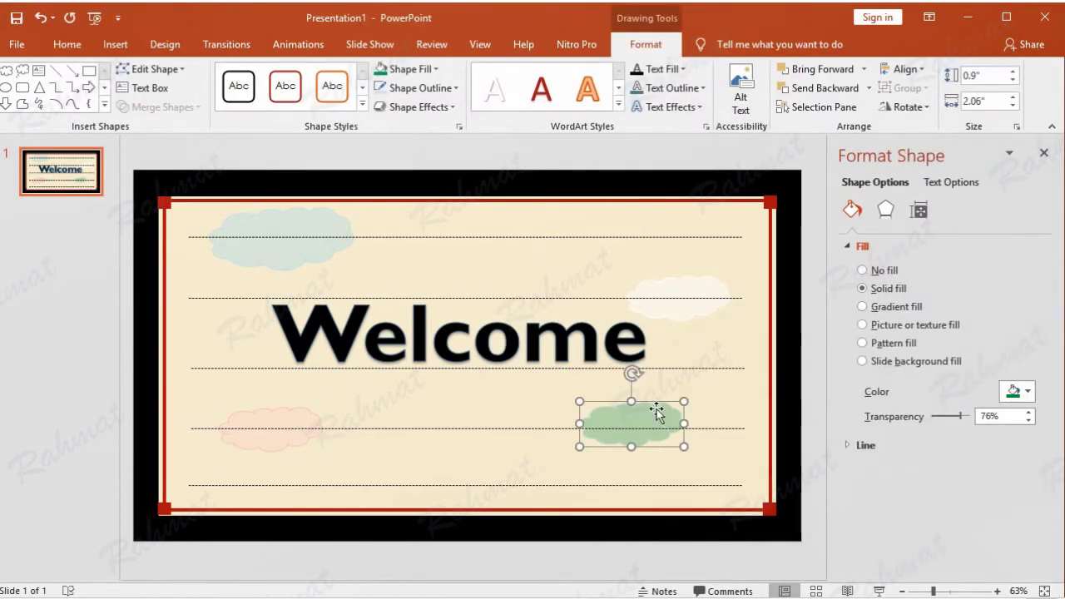
left_click(701, 154)
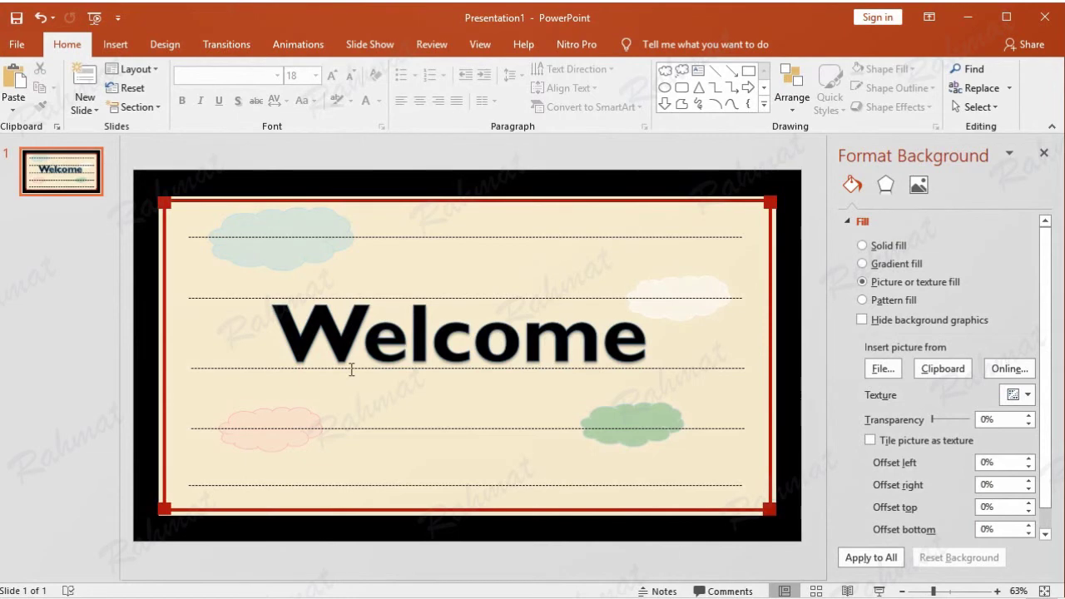
Step: Close the Format pane and nudge the peach cloud onto its lower-left dotted line
left_click(604, 349)
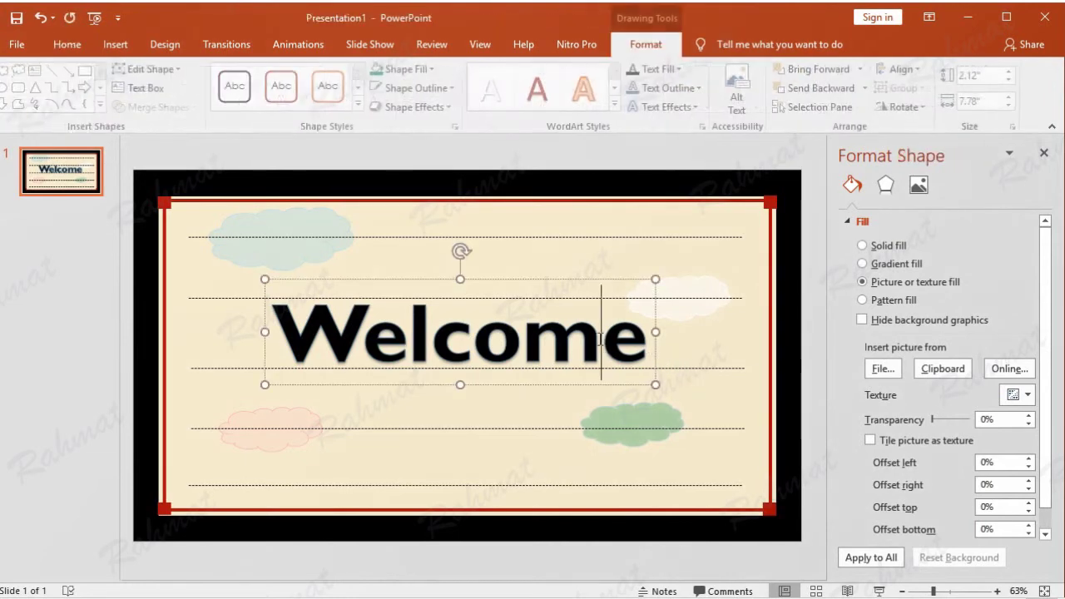
left_click(1043, 152)
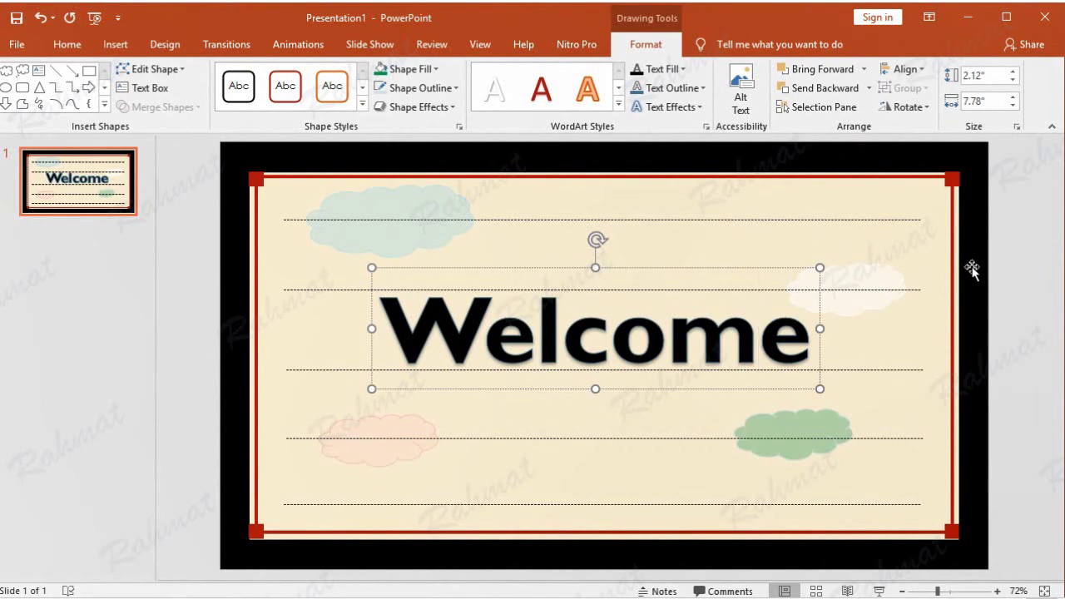
left_click(373, 452)
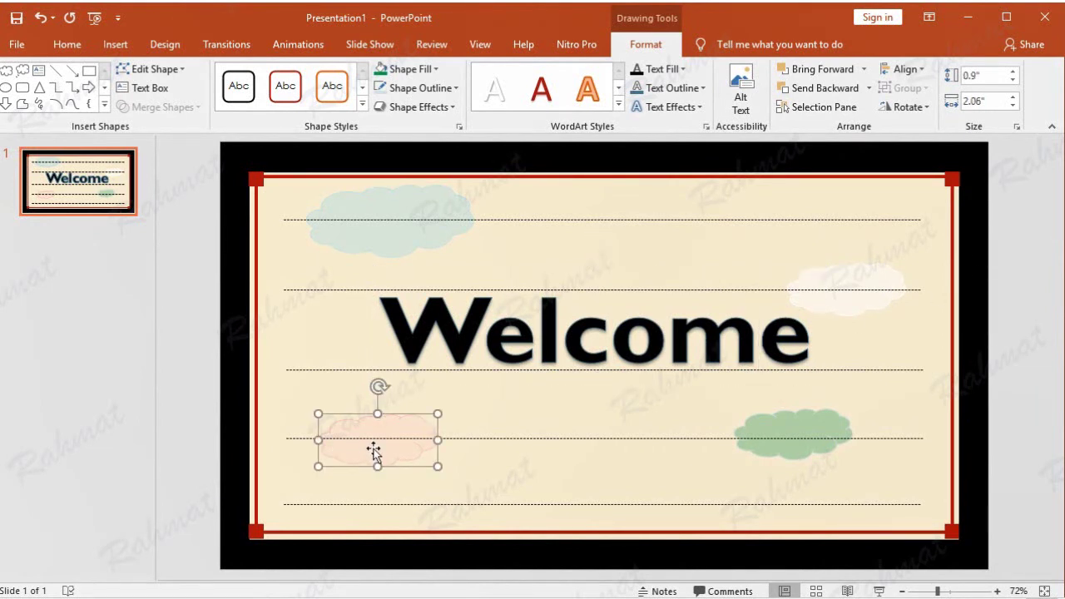
mouse_move(376, 450)
left_mouse_down()
mouse_move(373, 501)
mouse_move(365, 451)
left_mouse_up()
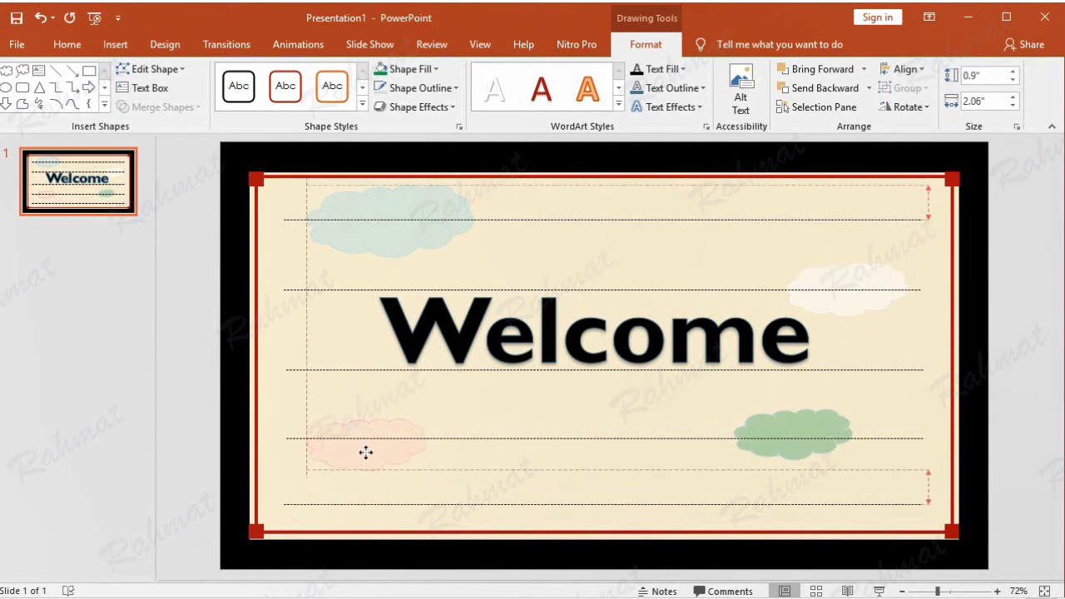
left_click_drag(365, 452, 367, 456)
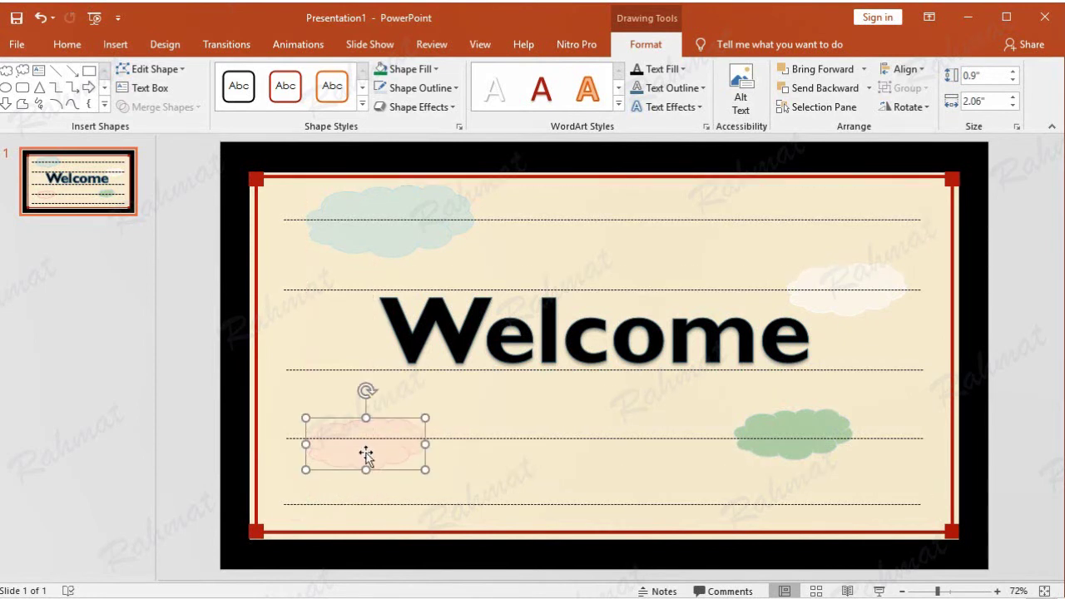
left_click(1012, 309)
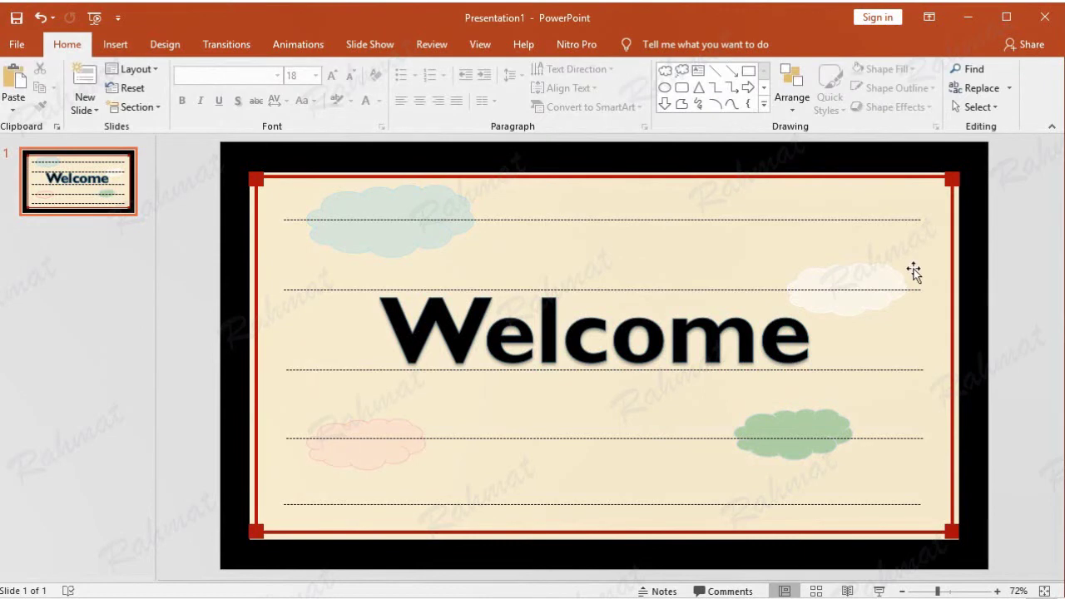
left_click(663, 354)
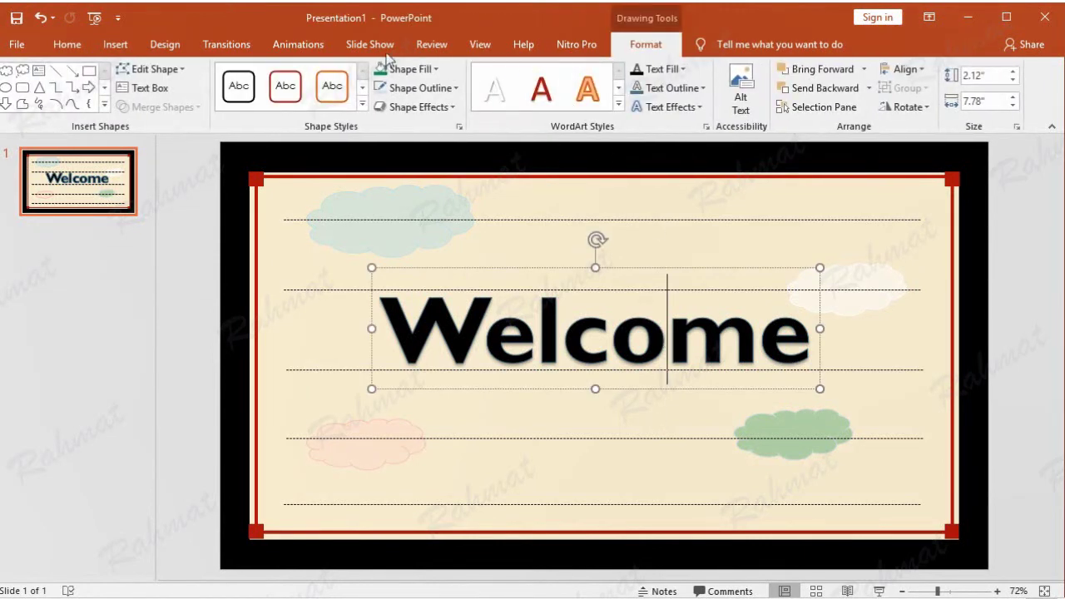
left_click(320, 44)
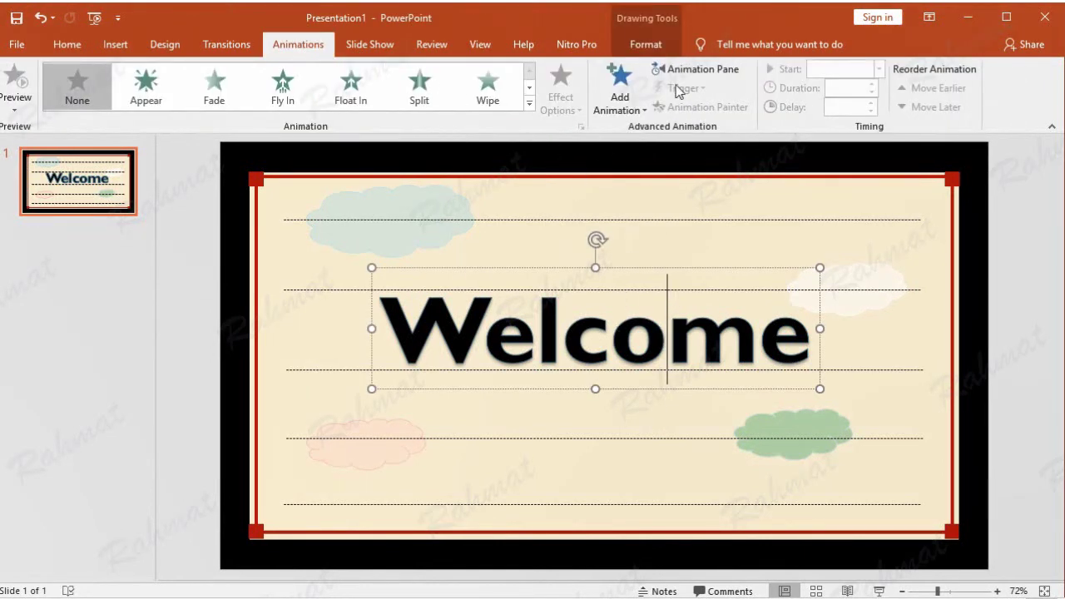
Step: Give the Welcome text the Appear entrance effect
left_click(690, 69)
left_click(622, 112)
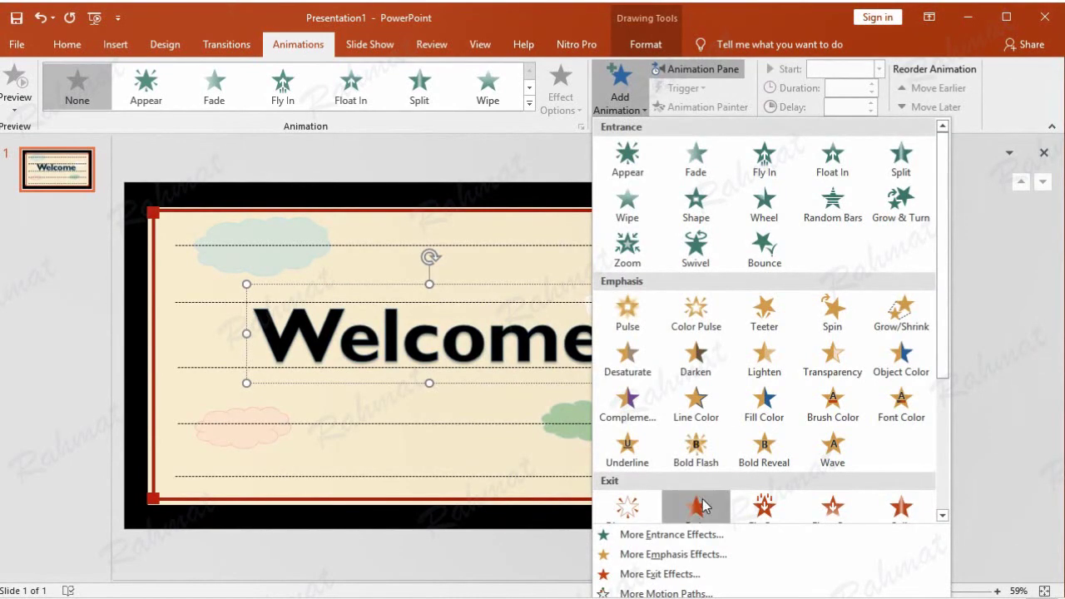
left_click(674, 537)
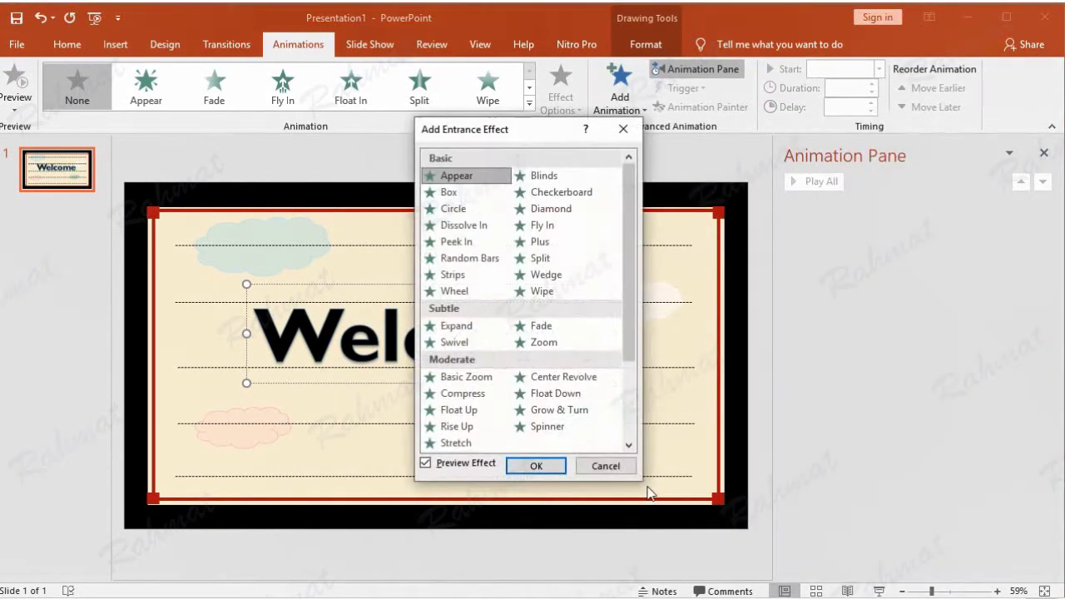
left_click(536, 466)
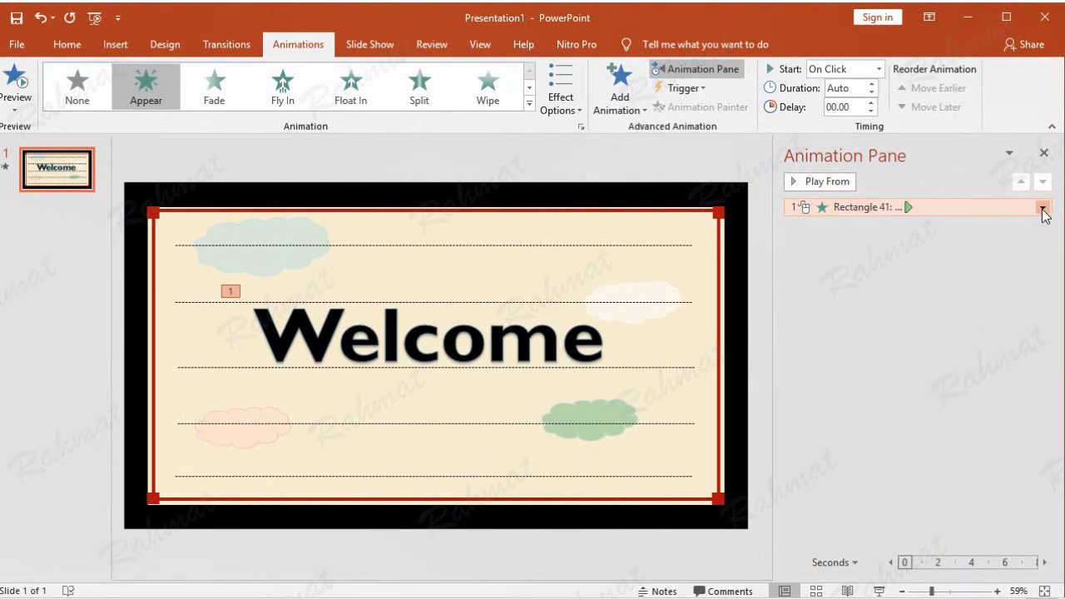
Step: Set the Appear animation to start With Previous and animate text by letter, 0.5 s apart
left_click(1043, 210)
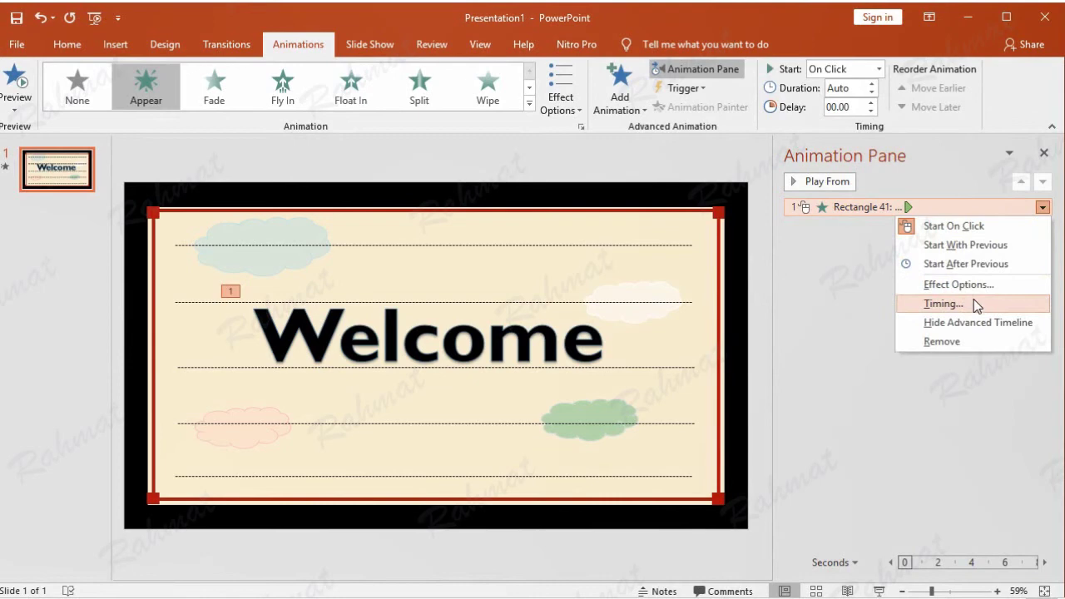
left_click(973, 299)
left_click(399, 347)
left_click(404, 375)
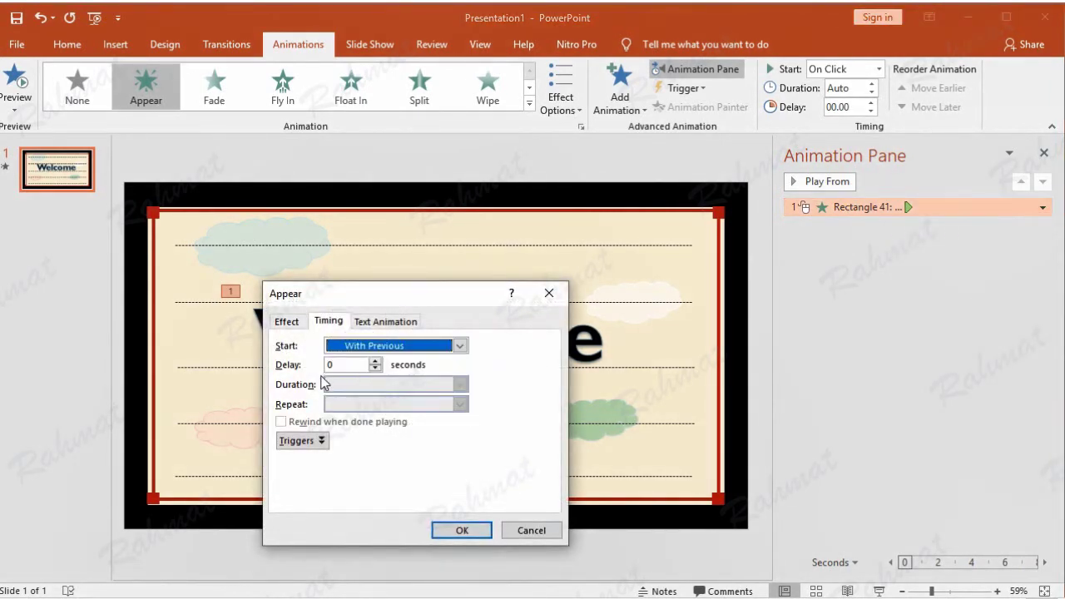
left_click(375, 361)
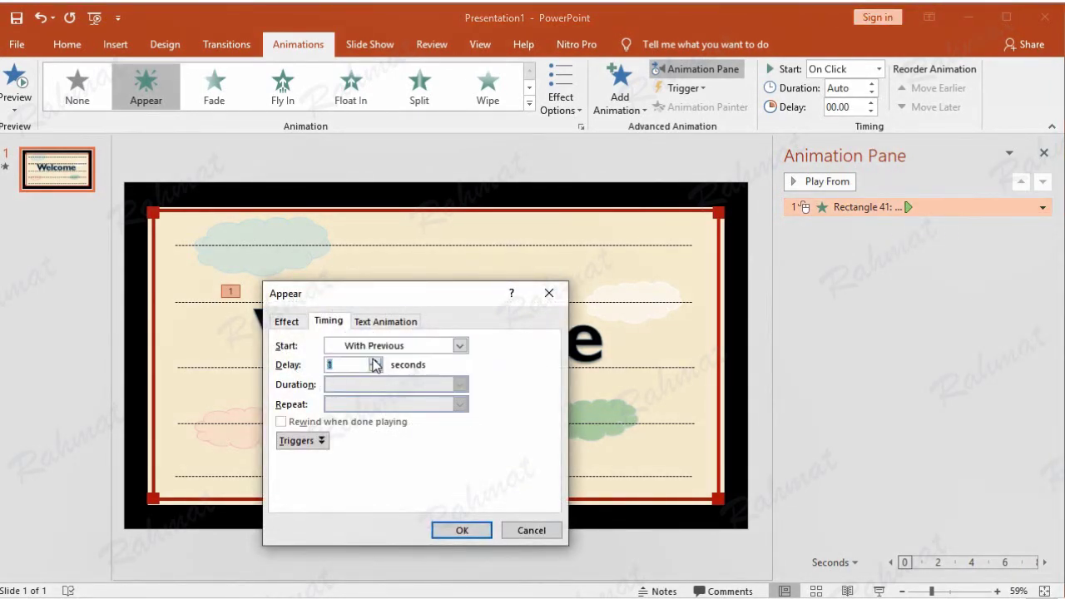
left_click(287, 322)
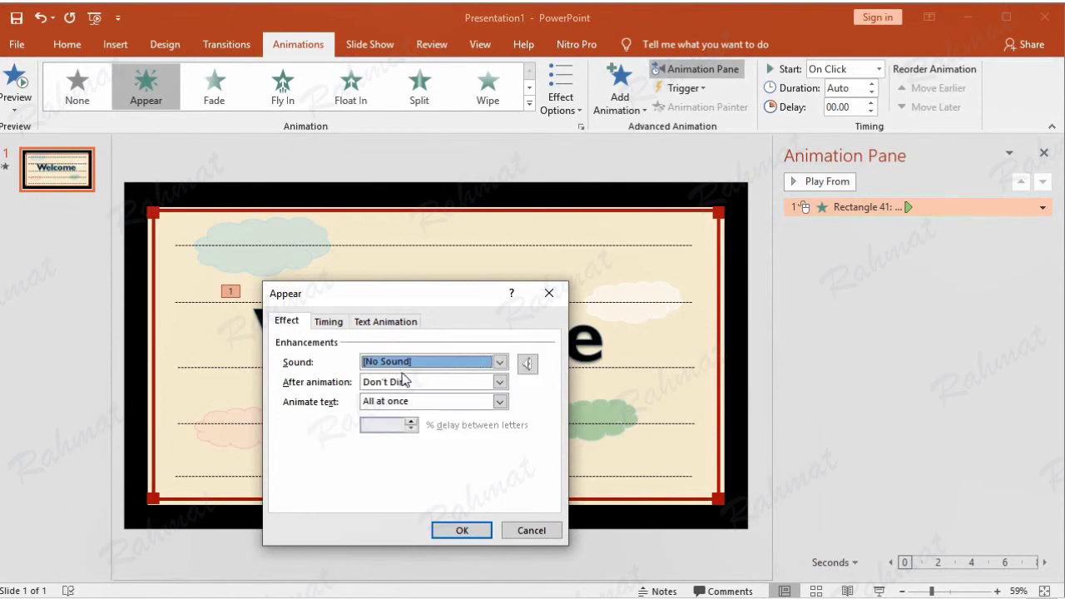
left_click(407, 402)
left_click(398, 437)
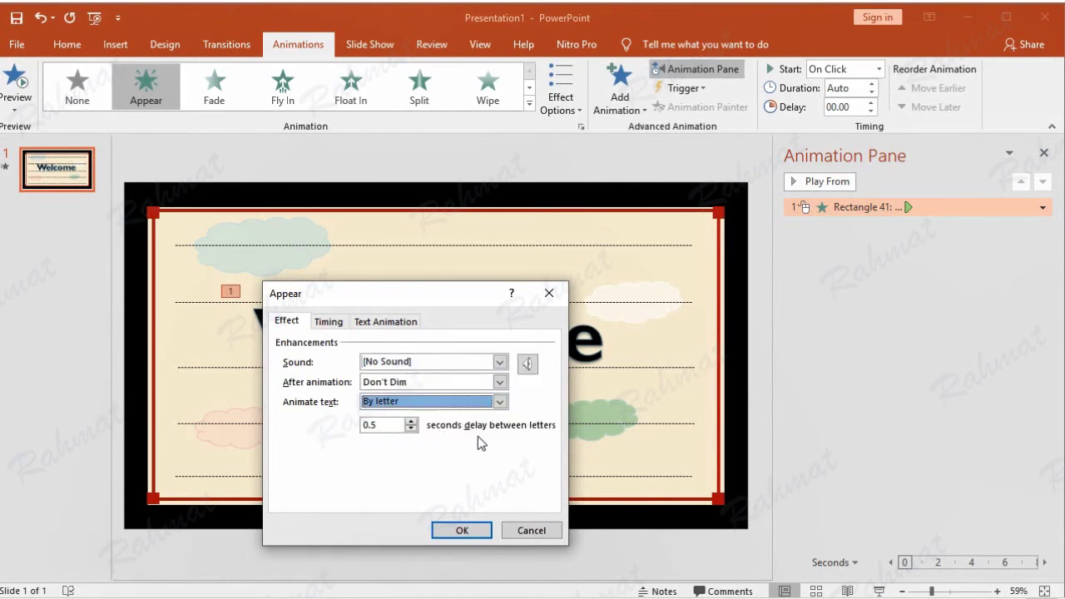
left_click(466, 529)
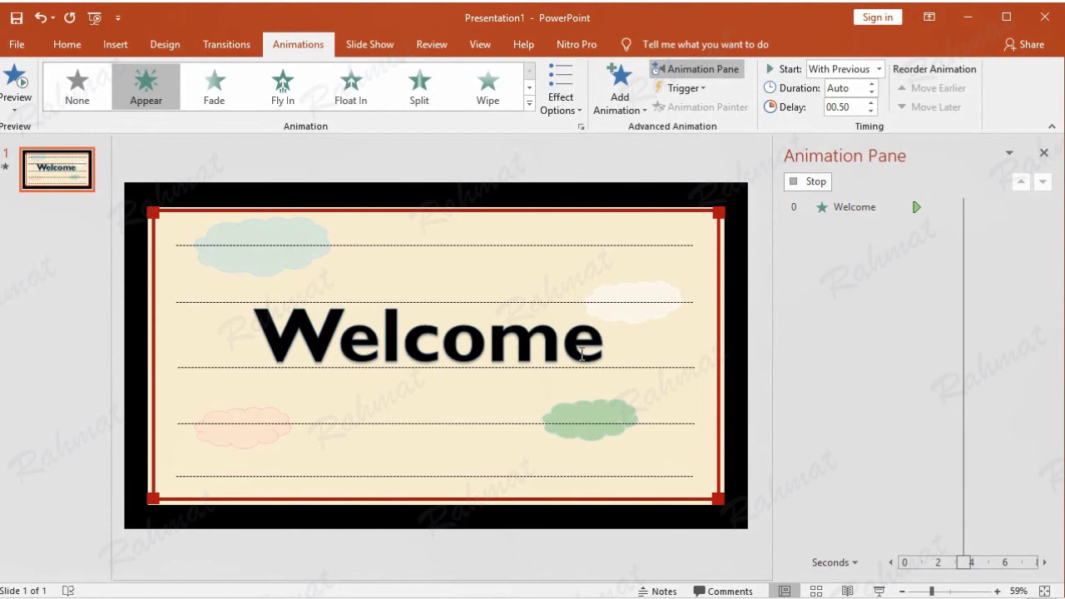
left_click(115, 44)
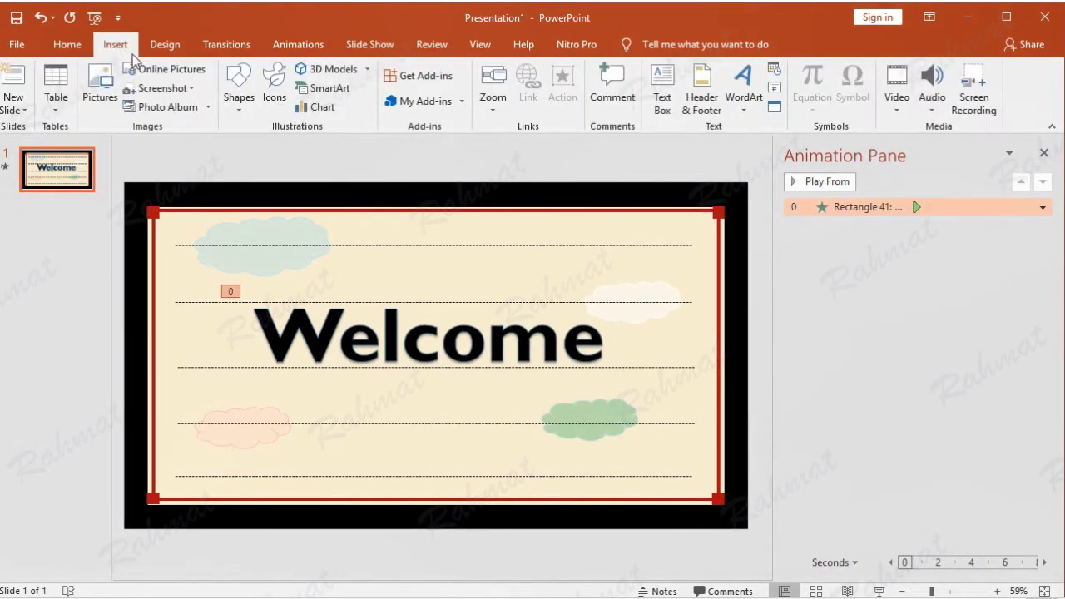
Step: Start Audio on My PC and browse from the C drive to the Office16 folder
left_click(930, 107)
left_click(960, 127)
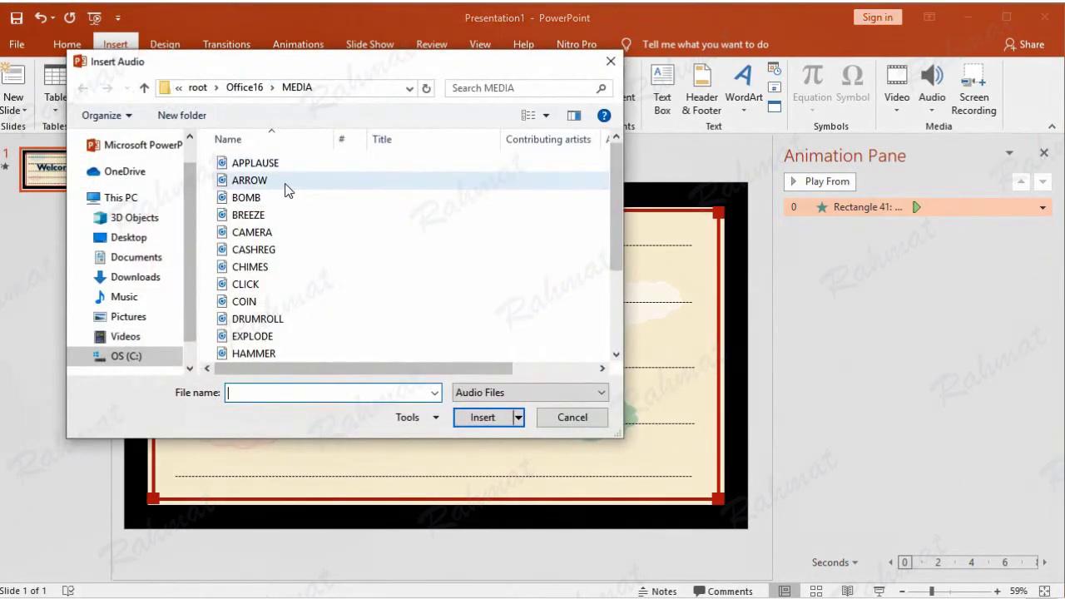
scroll(272, 324, "down", 2)
scroll(272, 325, "down", 1)
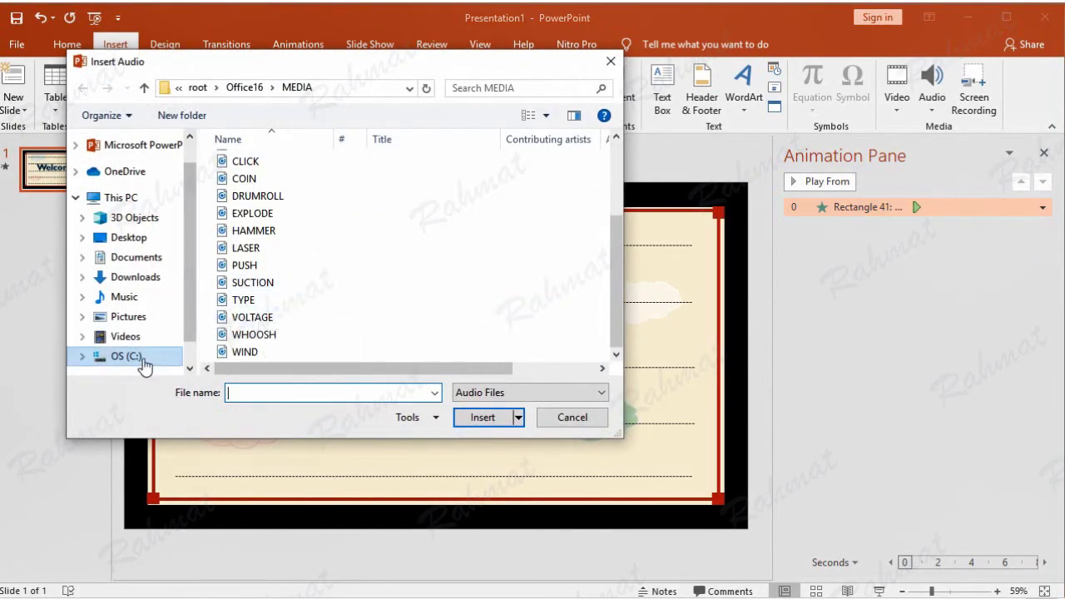
left_click(141, 358)
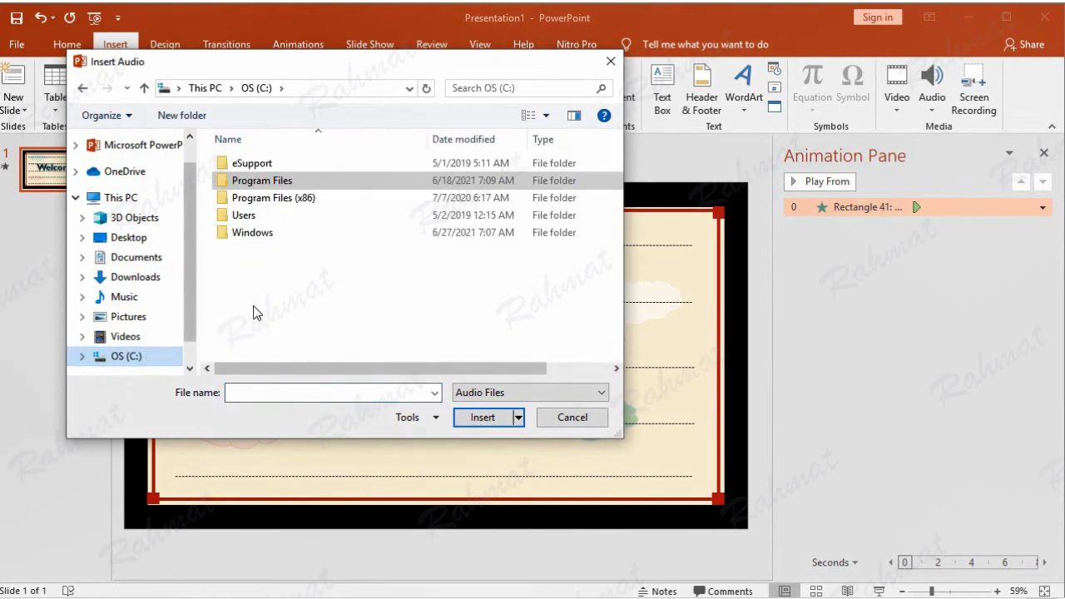
double_click(274, 180)
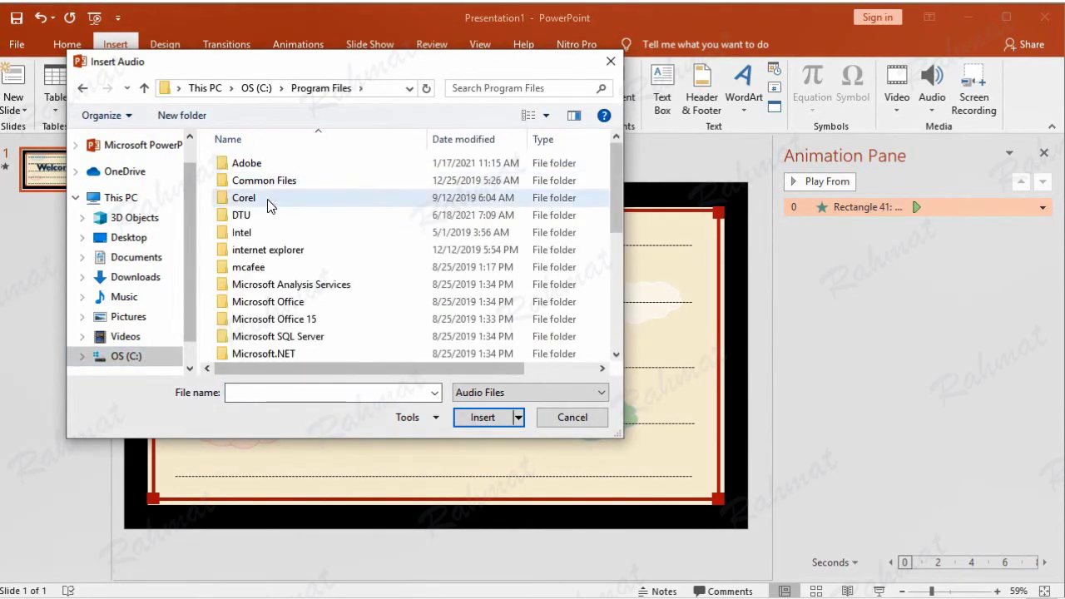
scroll(278, 266, "down", 4)
scroll(279, 264, "up", 2)
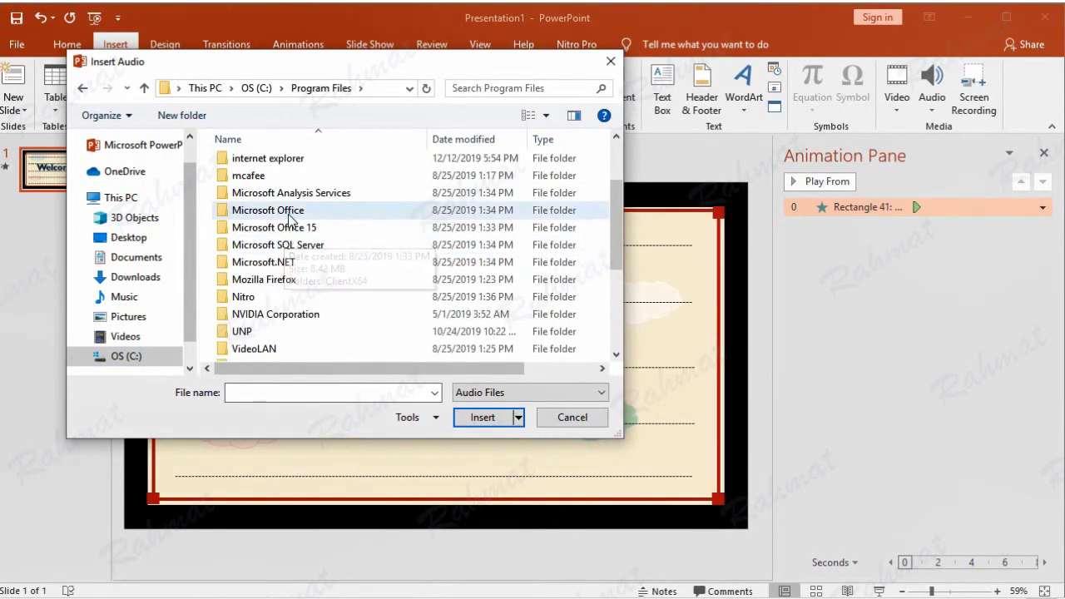
double_click(275, 209)
double_click(255, 199)
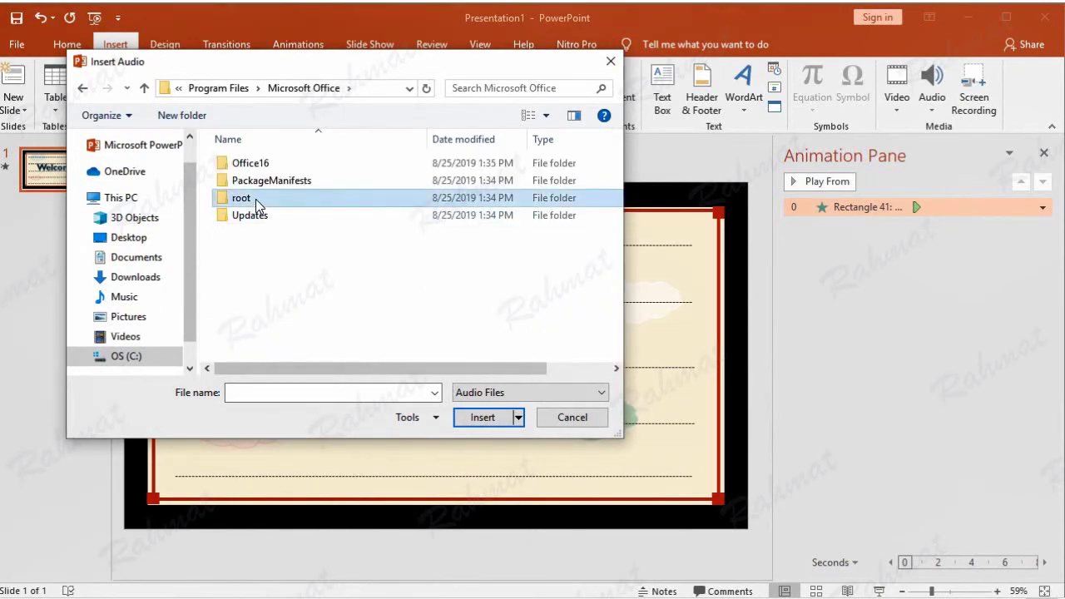
scroll(283, 275, "down", 1)
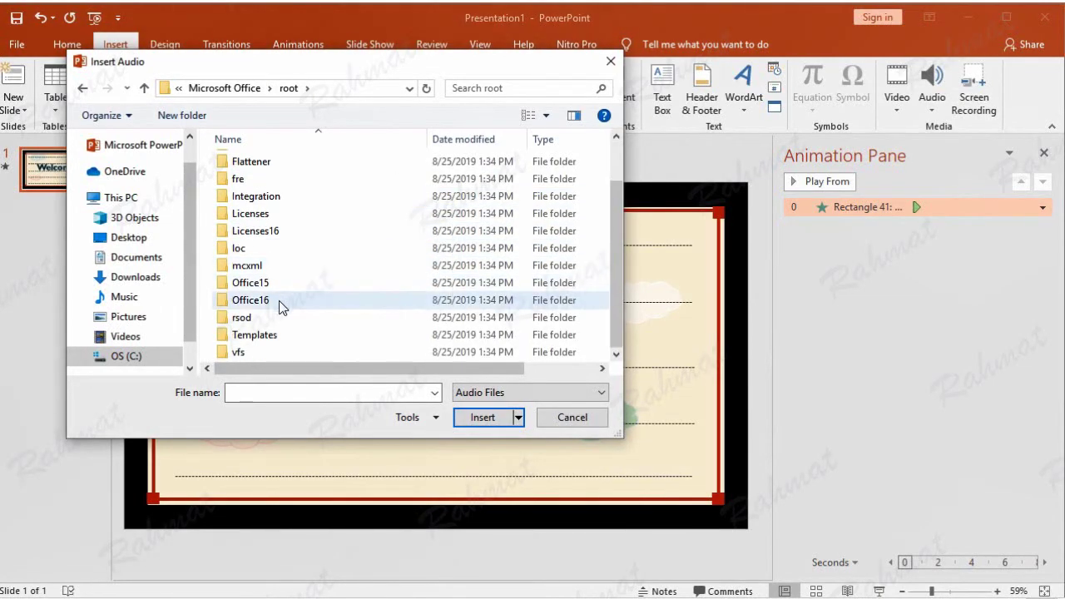
double_click(281, 303)
Step: Insert the TYPE sound from the Office16 MEDIA folder
scroll(282, 250, "down", 3)
scroll(304, 292, "down", 4)
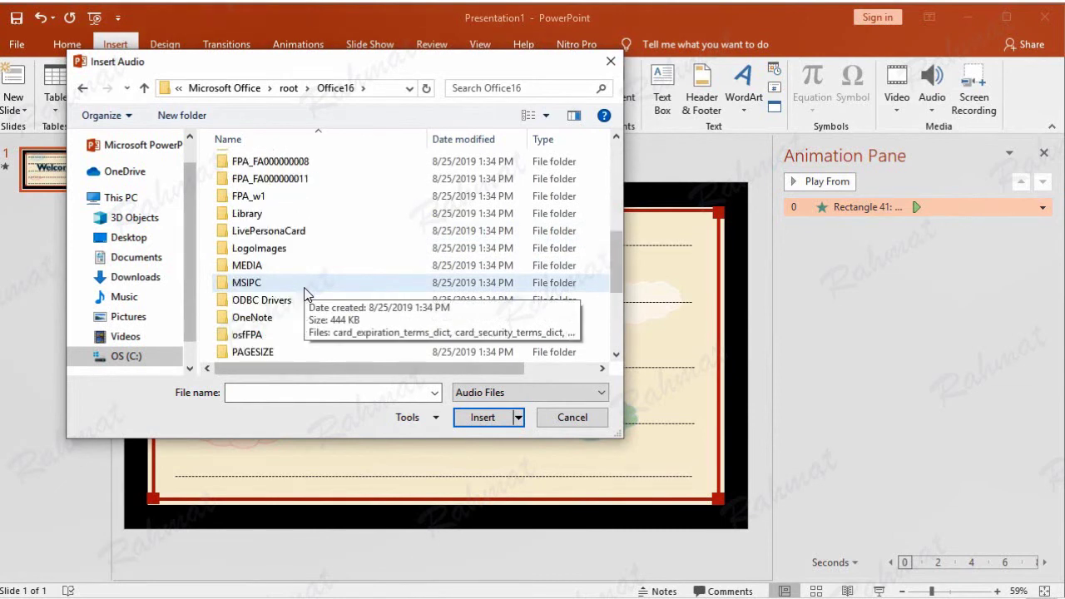
scroll(287, 254, "down", 1)
scroll(286, 248, "up", 2)
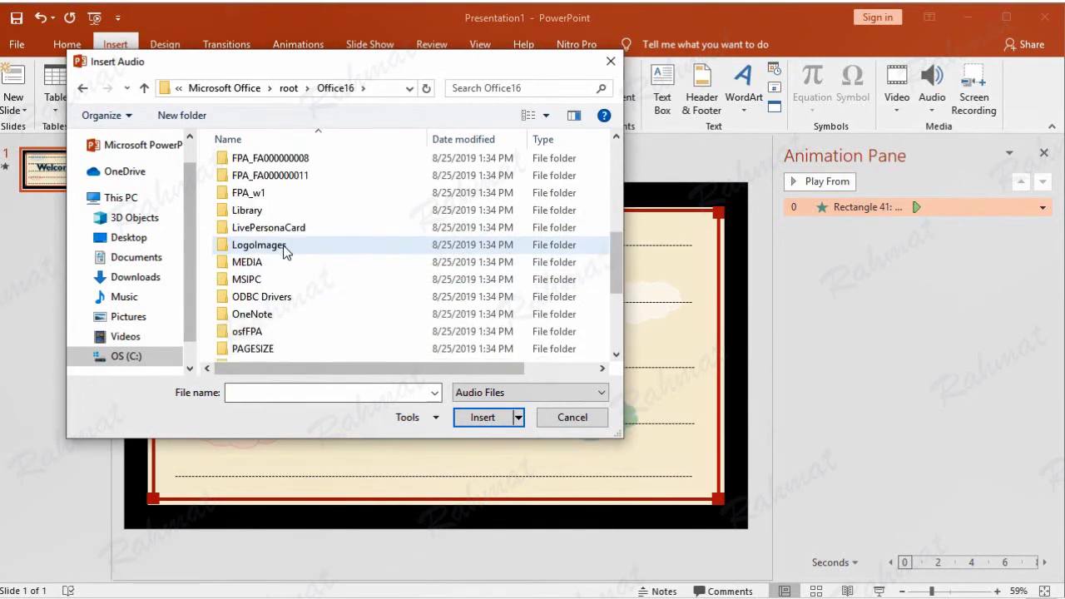
double_click(248, 263)
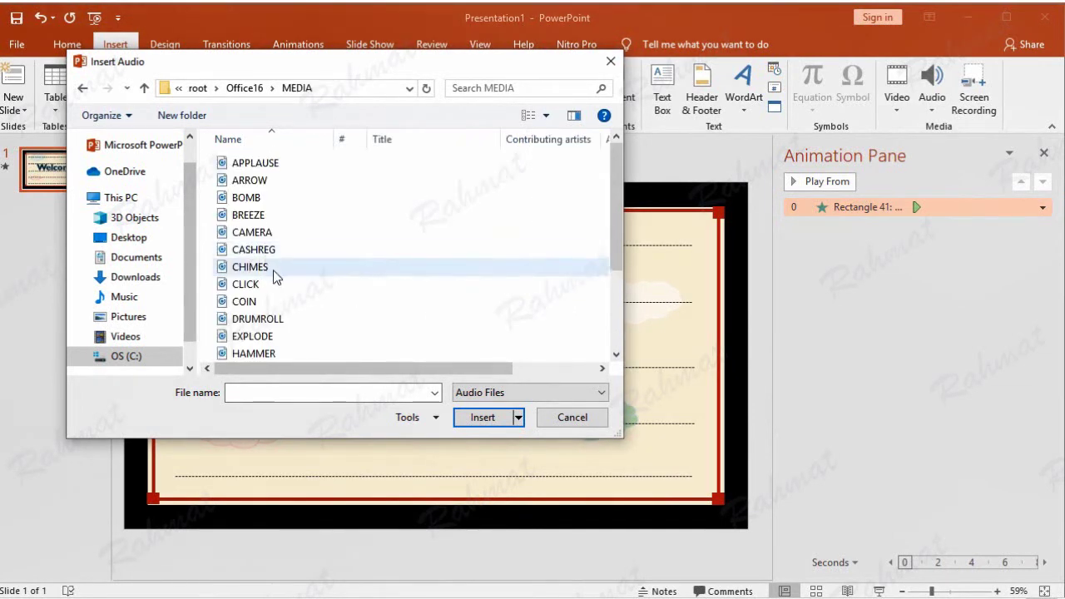
scroll(273, 275, "down", 3)
left_click(275, 301)
double_click(275, 301)
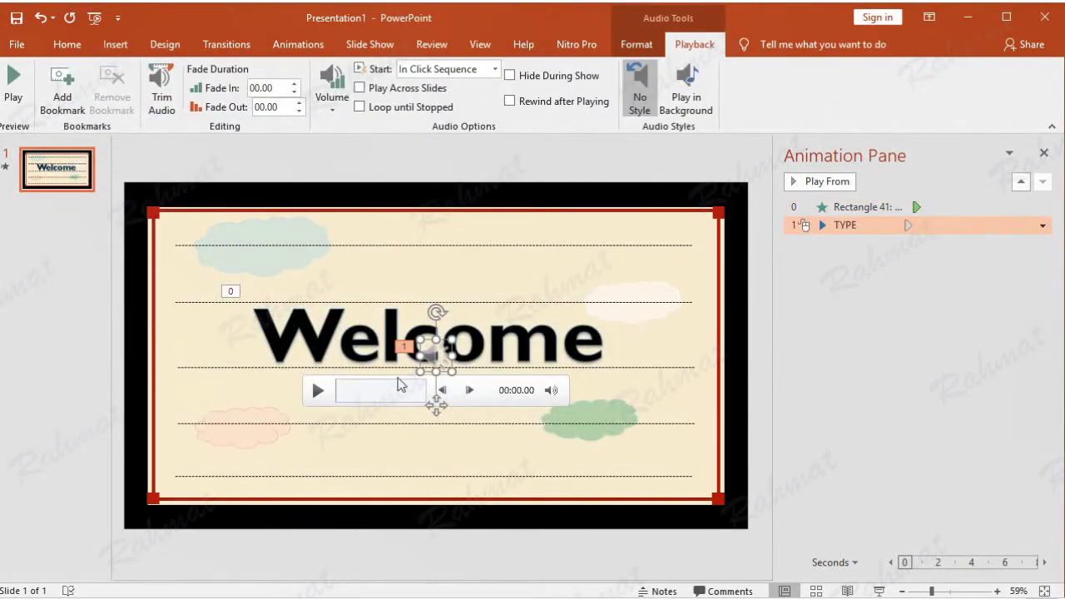
Step: Place the sound icon below 'Welcome', starting automatically and playing across slides
left_click_drag(434, 358, 299, 398)
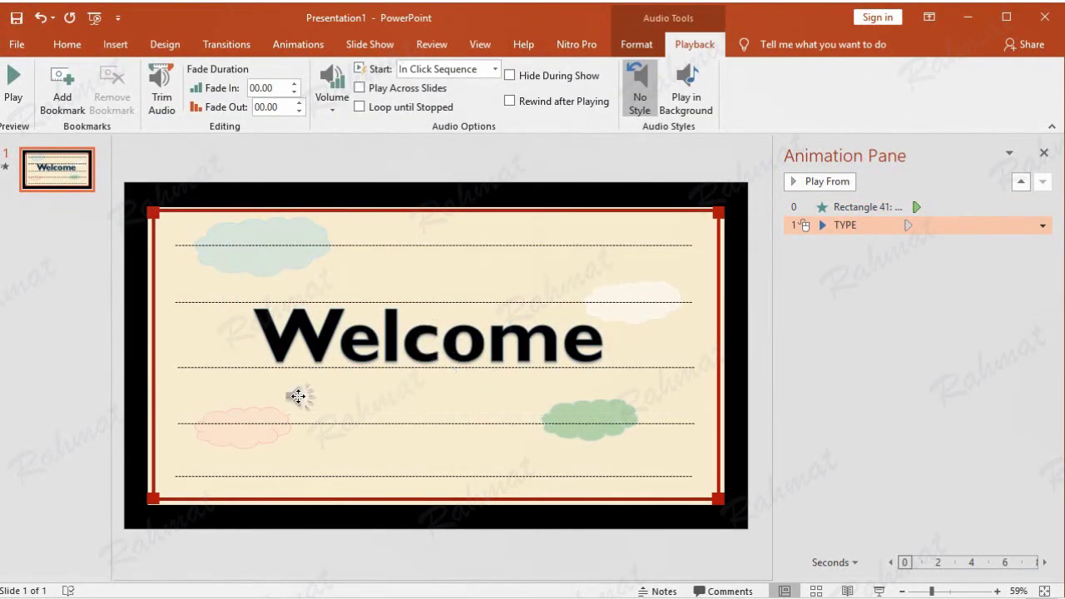
left_click(494, 69)
left_click(400, 106)
left_click(403, 89)
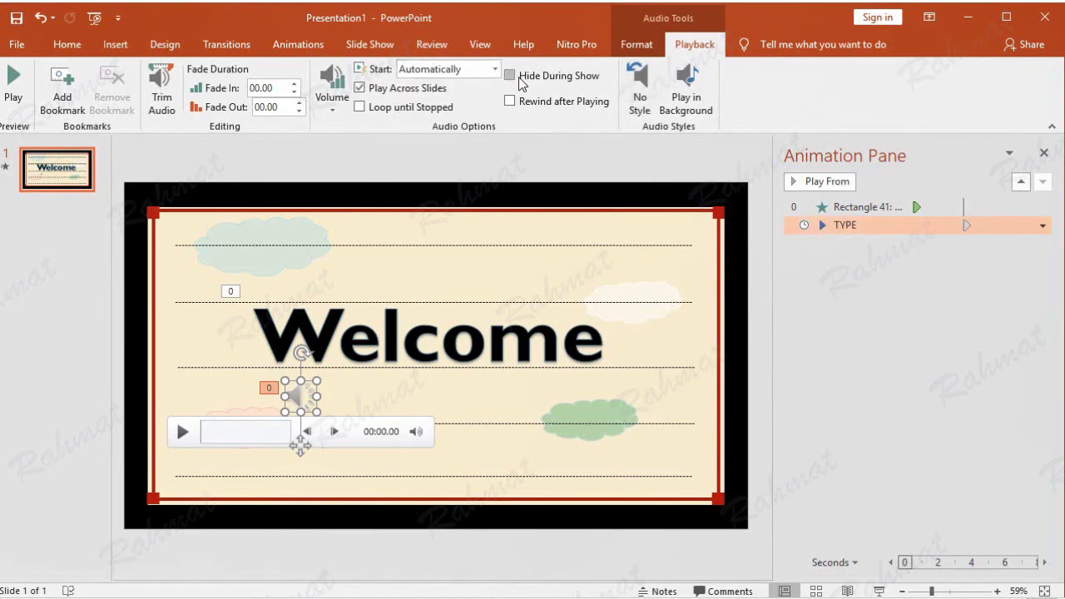
left_click(541, 156)
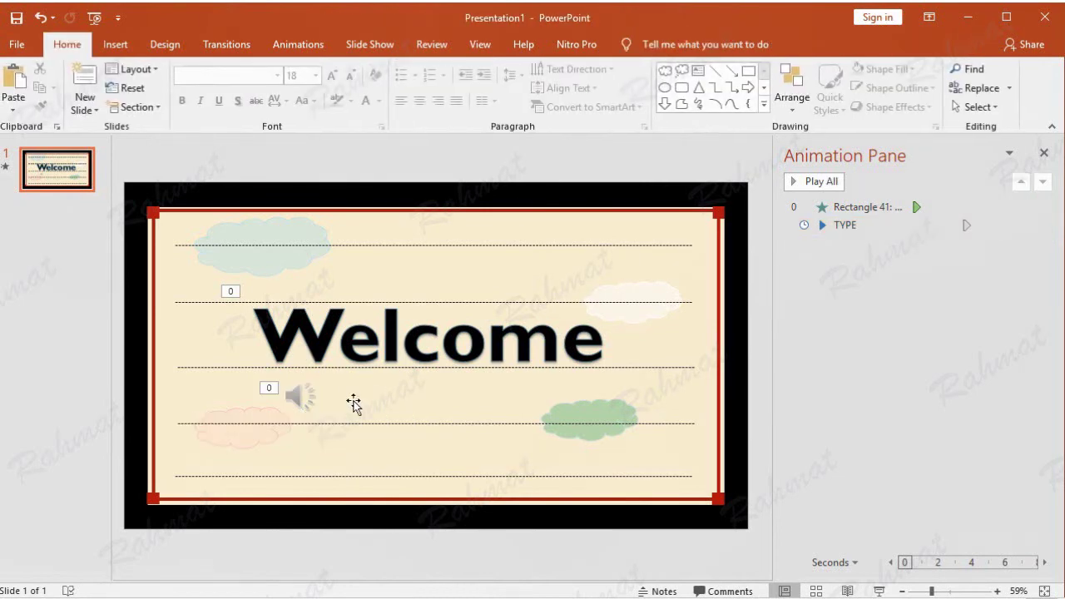
left_click(292, 399)
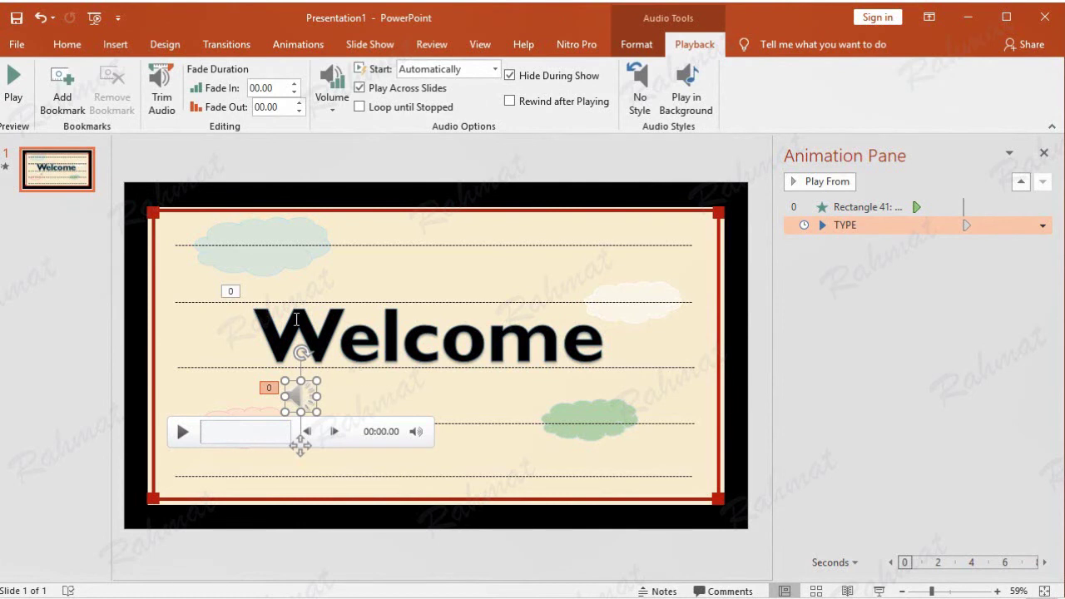
left_click(68, 44)
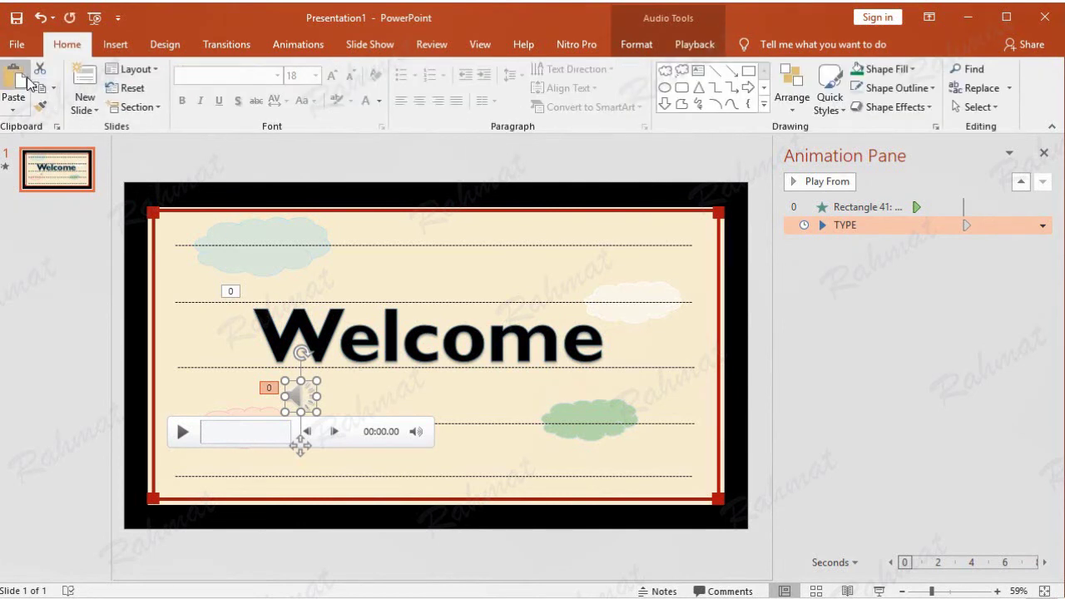
Step: Paste three copies of the TYPE sound icon and line them up beside the original
left_click(13, 82)
left_click_drag(297, 405, 364, 397)
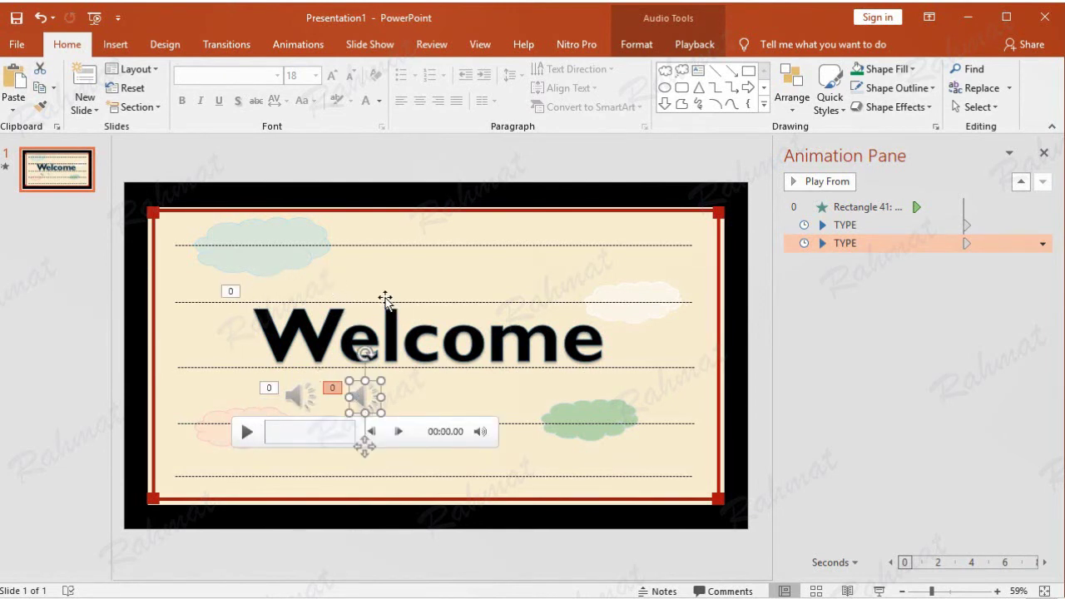
left_click(7, 80)
left_click_drag(313, 406, 396, 401)
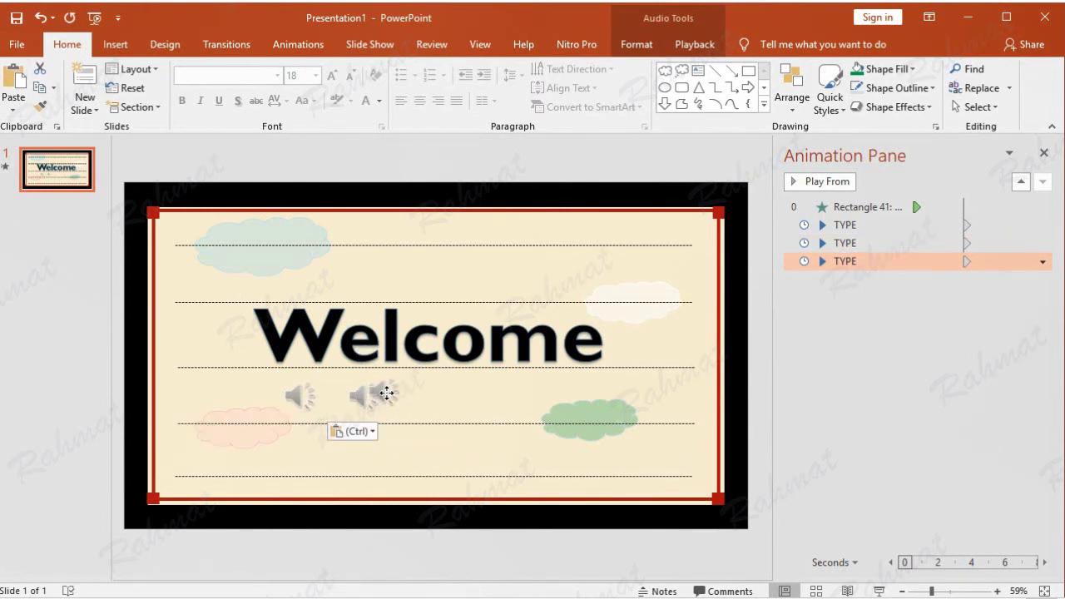
left_click(13, 83)
left_click_drag(305, 414, 421, 405)
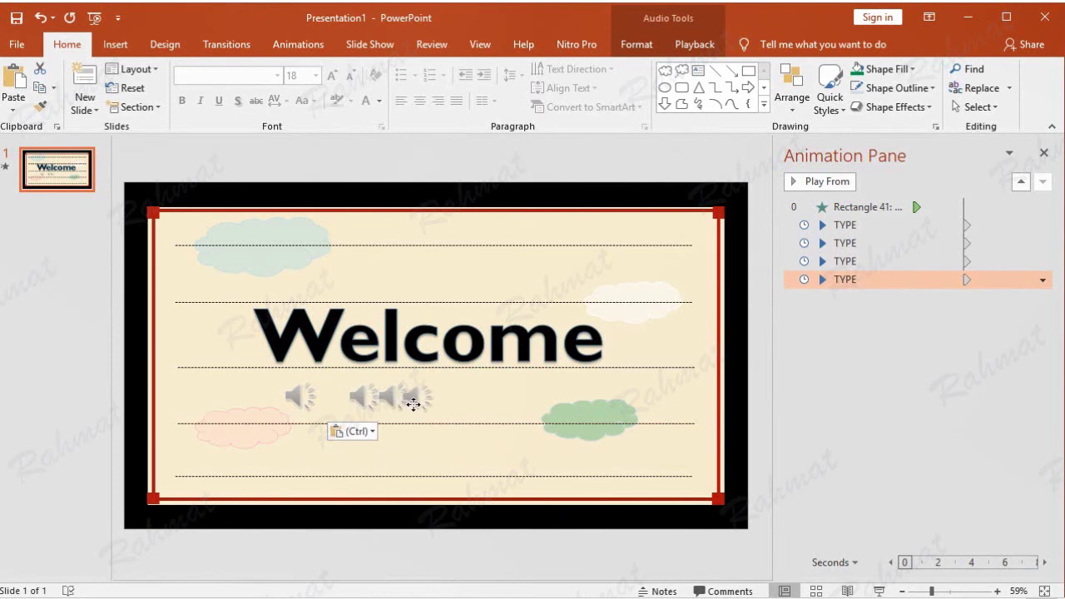
Step: Paste three more sound copies to complete the seven-icon row beneath 'Welcome'
left_click(421, 404)
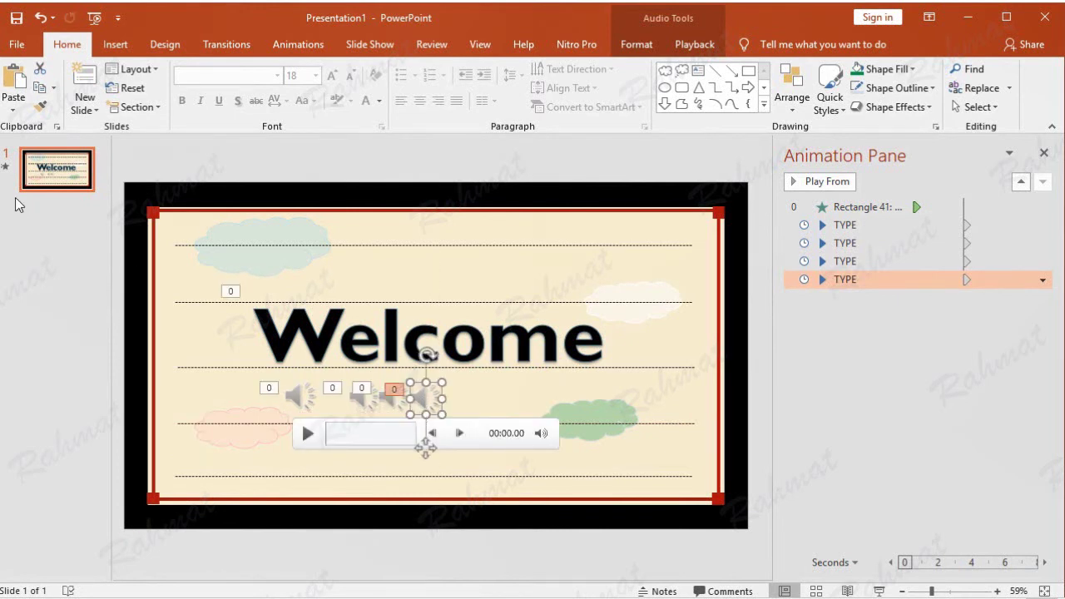
left_click(14, 83)
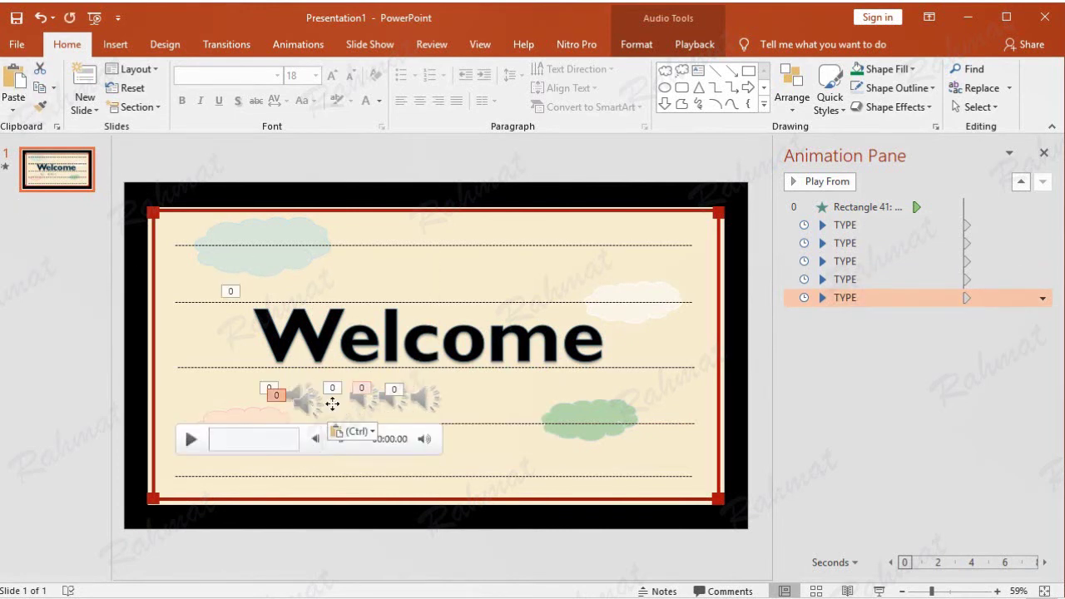
left_click_drag(319, 406, 483, 405)
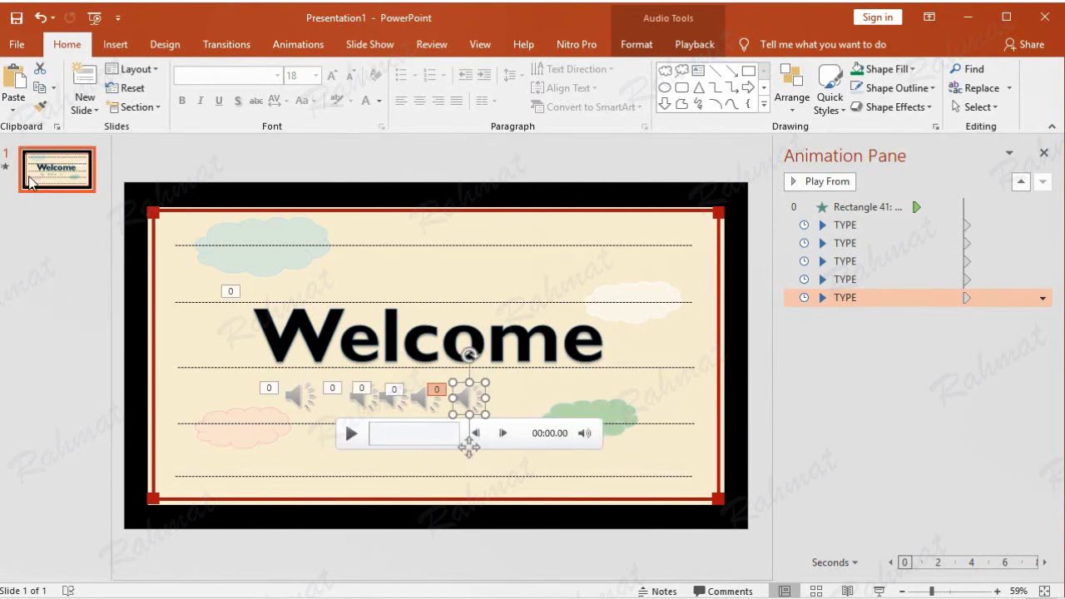
left_click(14, 87)
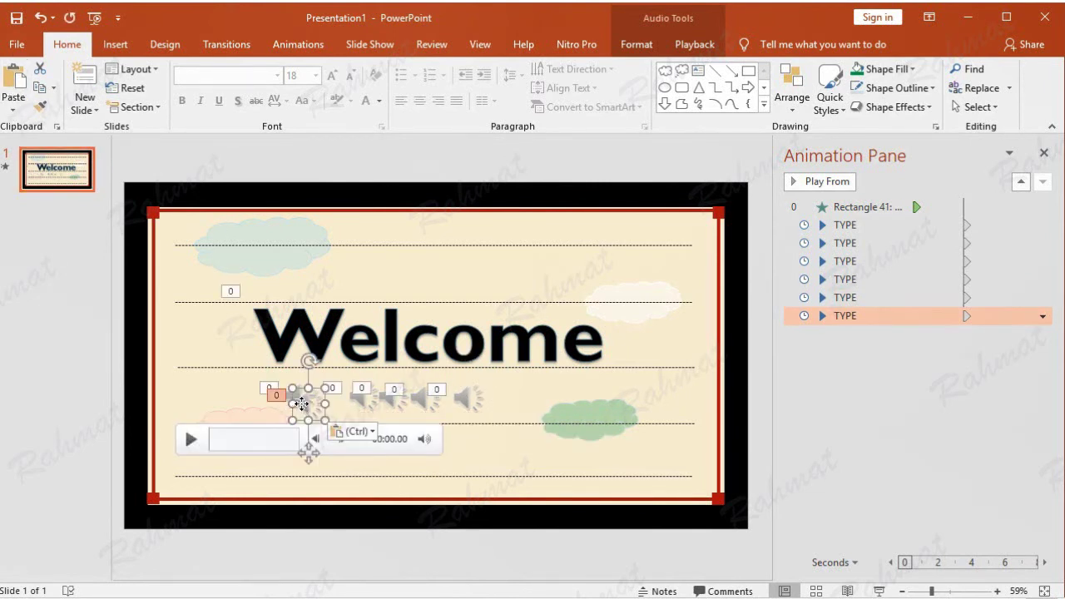
left_click_drag(301, 404, 522, 399)
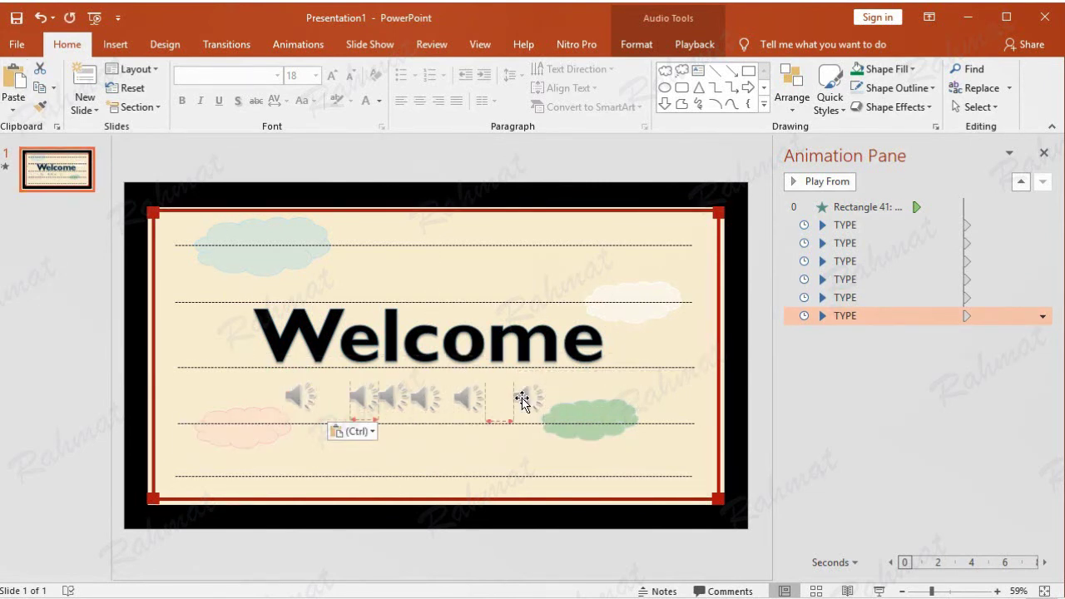
left_click(13, 79)
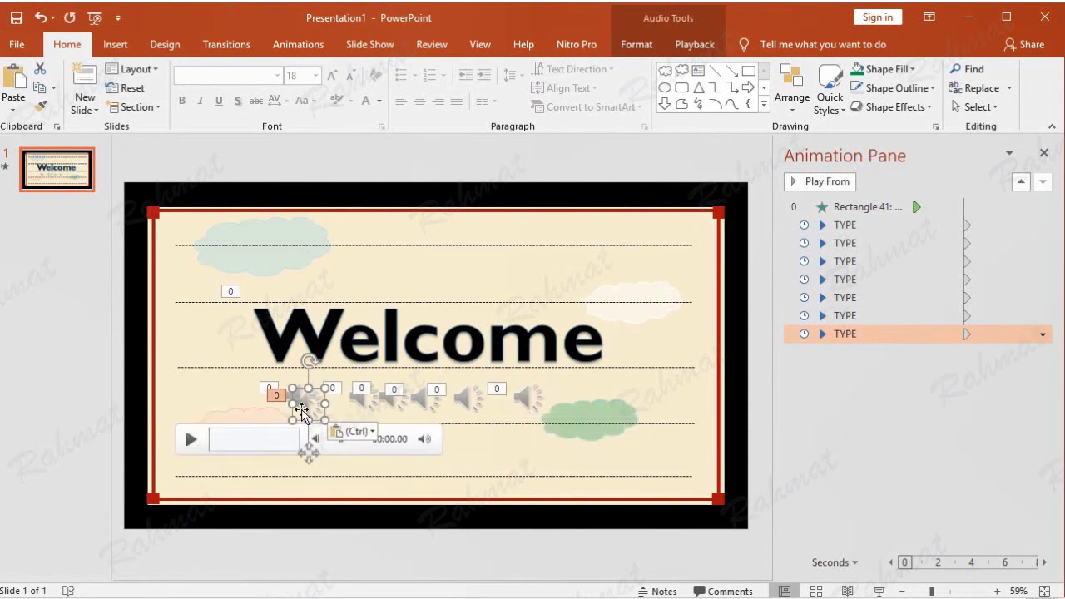
left_click_drag(301, 409, 587, 403)
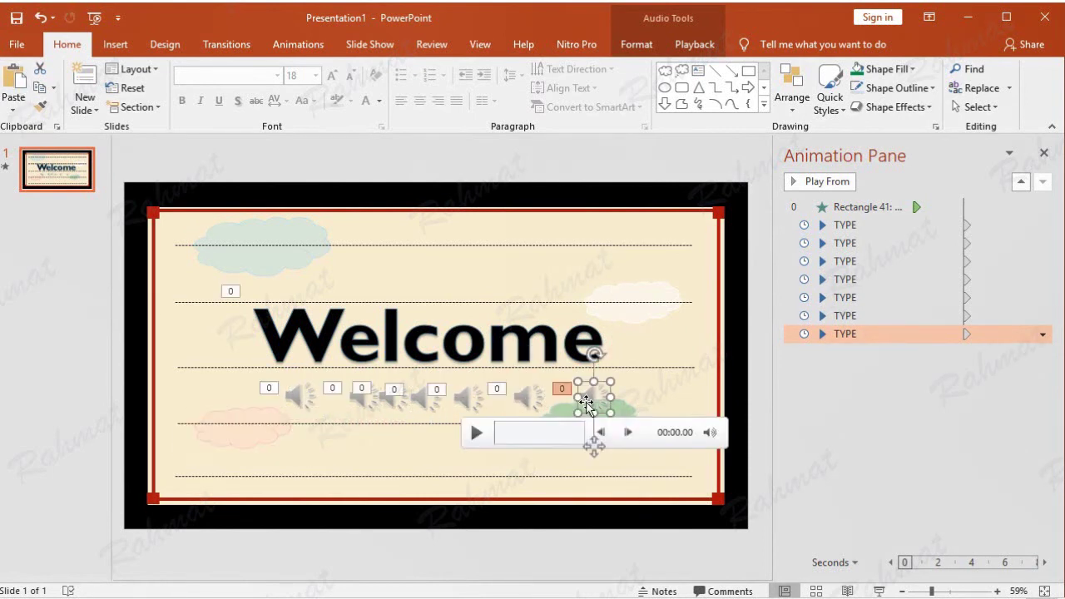
left_click(602, 177)
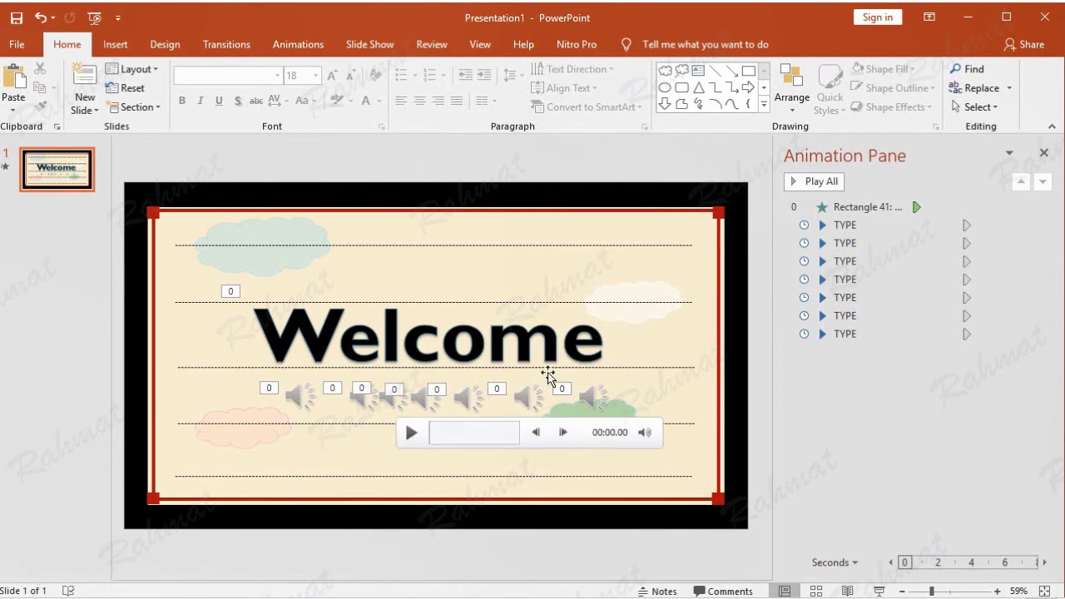
left_click(1023, 225)
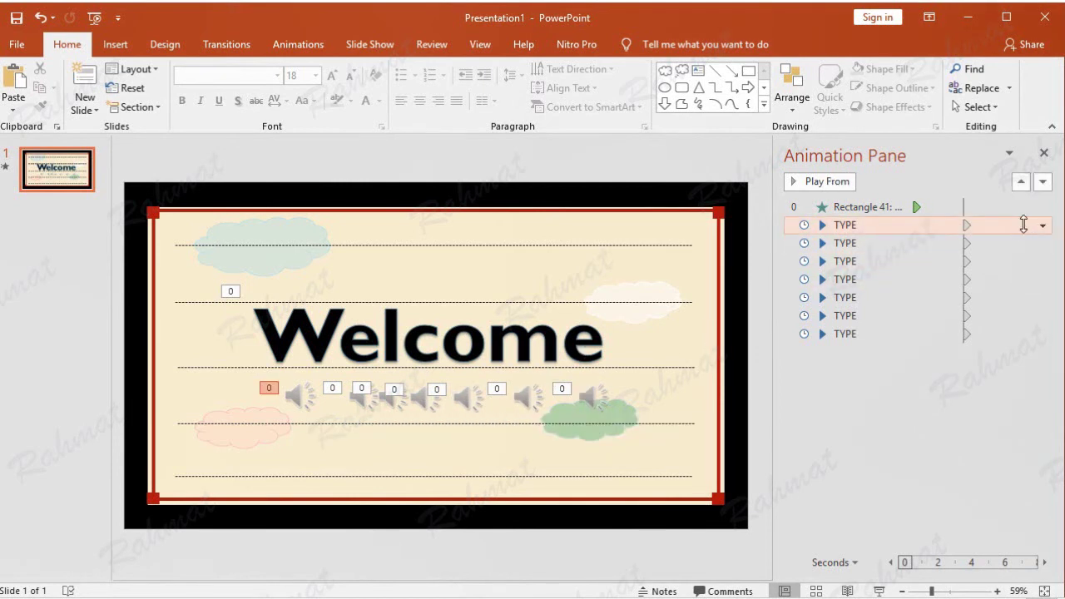
Step: Set the first TYPE sound to start With Previous with a 0.5-second delay
left_click(1043, 225)
left_click(983, 321)
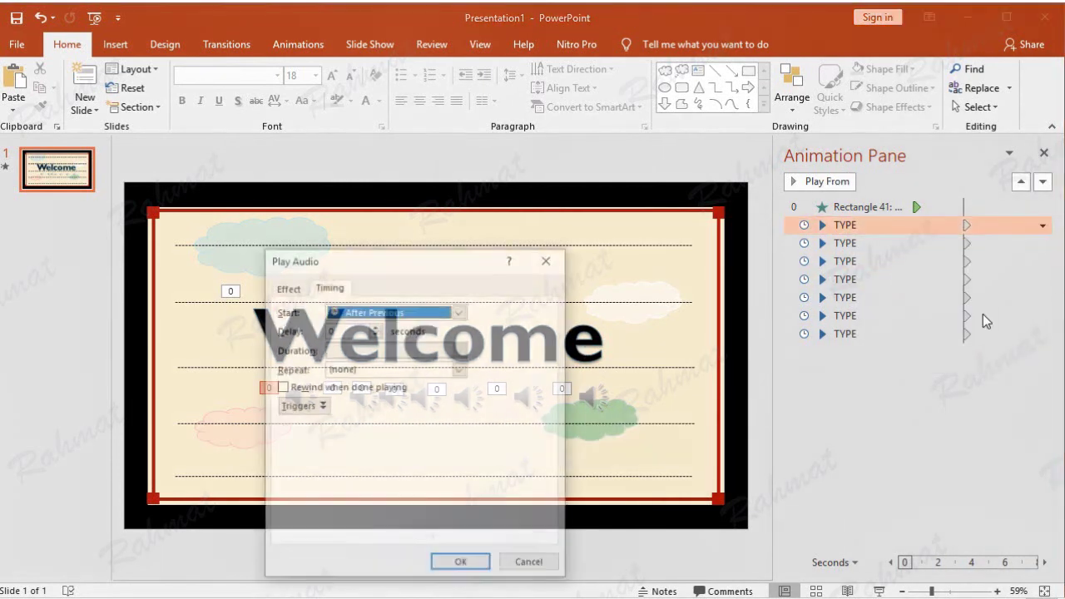
left_click(460, 310)
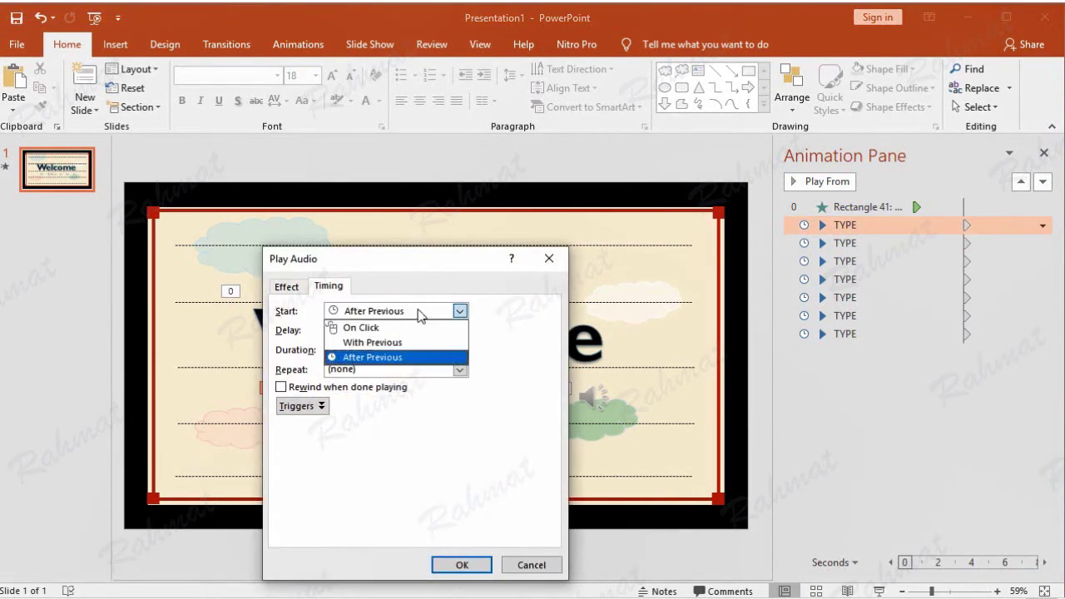
left_click(407, 343)
left_click(375, 325)
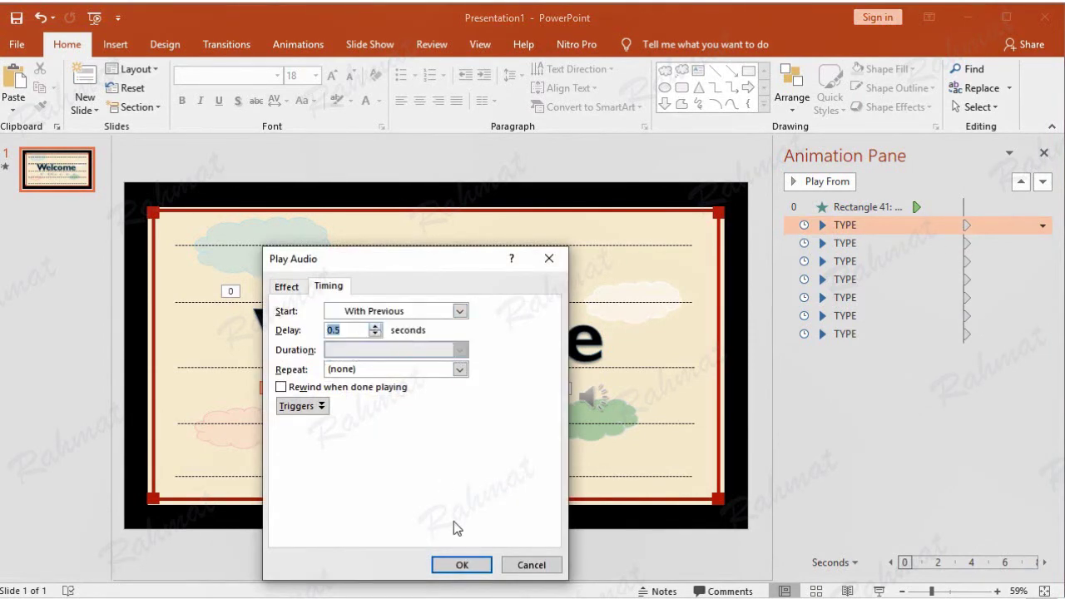
left_click(466, 565)
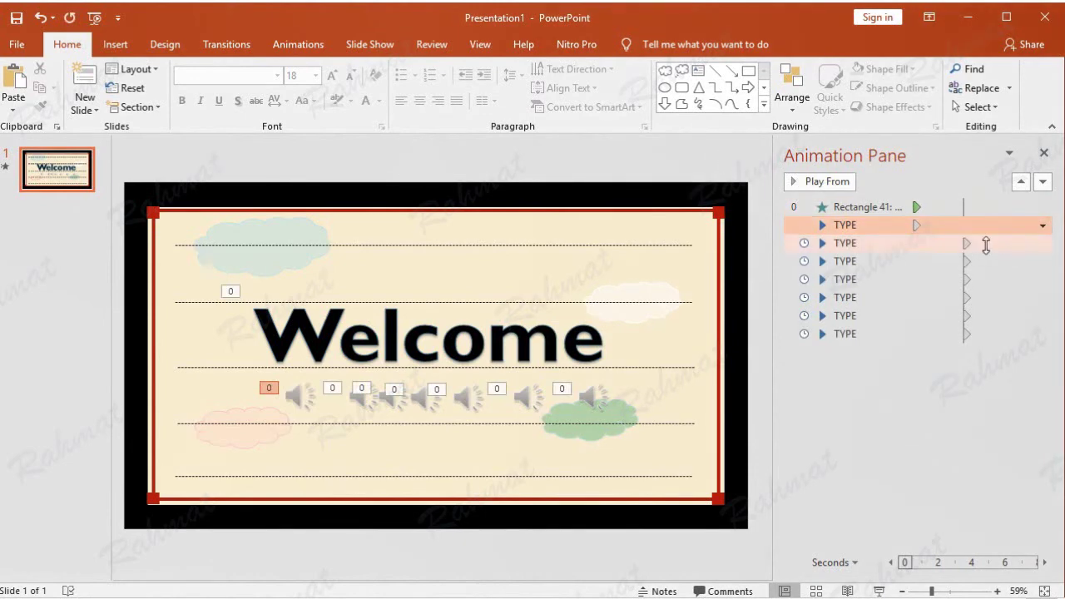
Step: Make the second TYPE sound start With Previous after a 1-second delay
left_click(1024, 247)
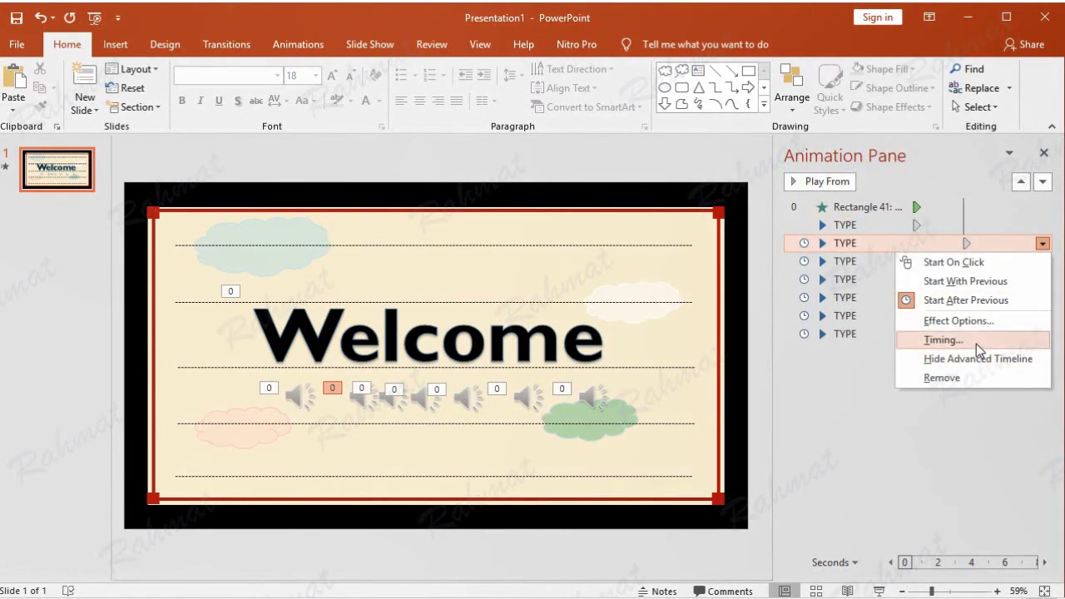
left_click(970, 340)
left_click(406, 315)
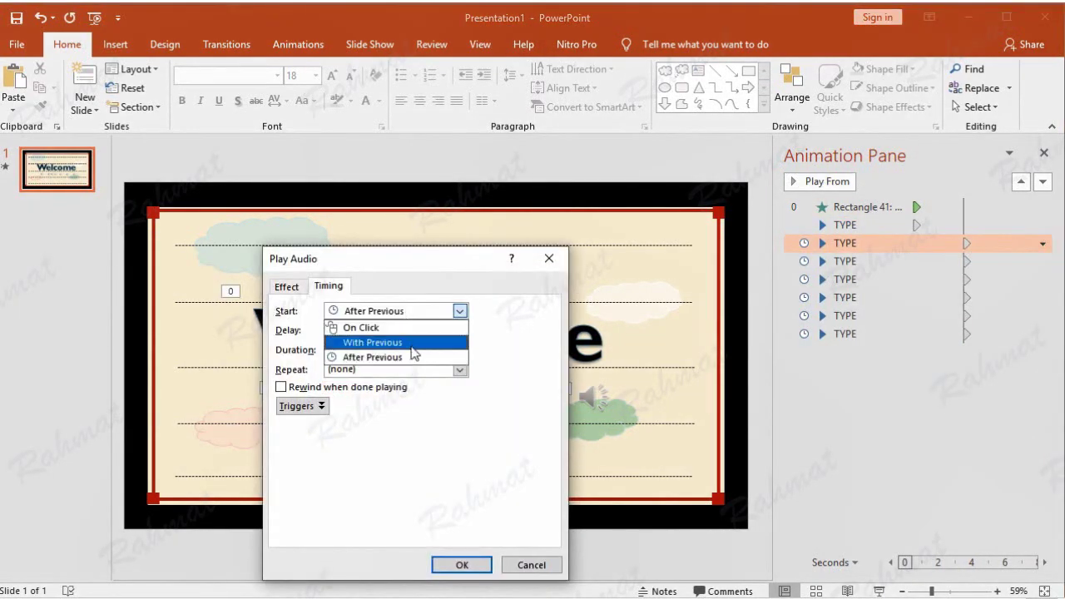
left_click(413, 343)
left_click(376, 326)
left_click(375, 326)
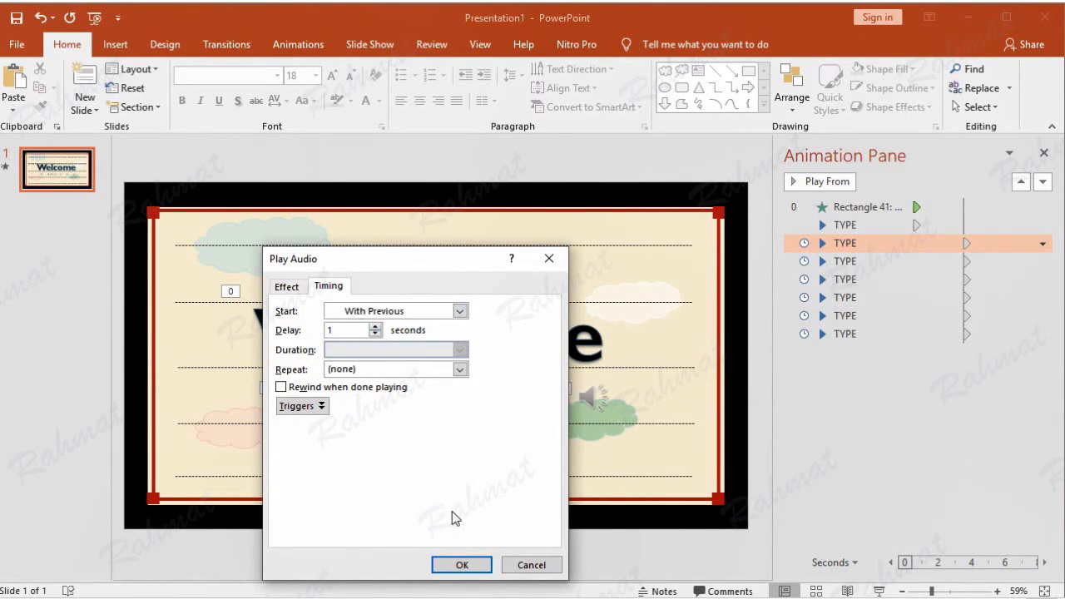
left_click(481, 566)
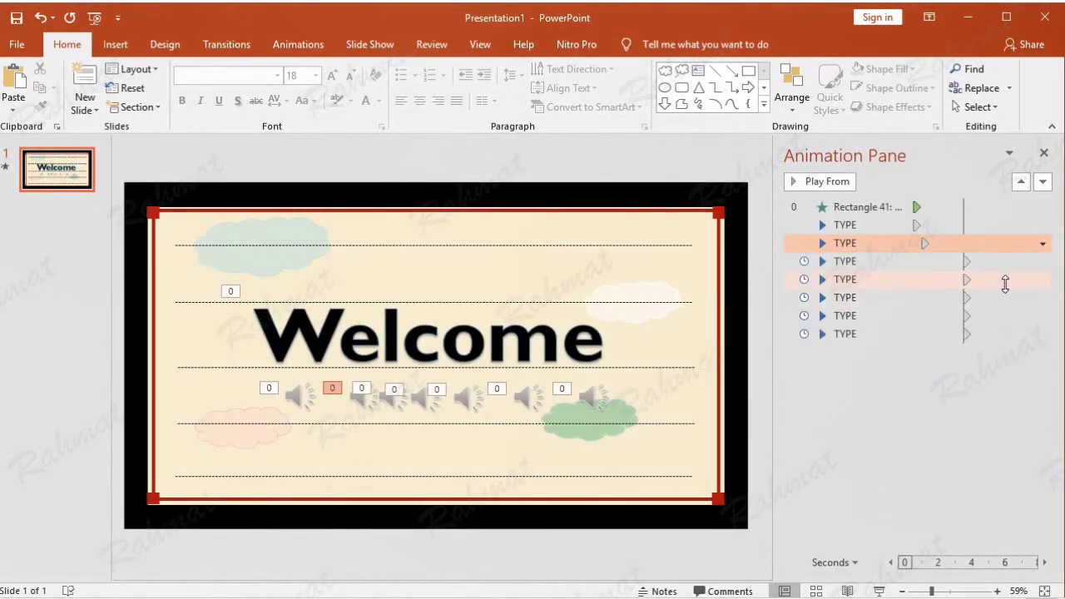
Step: Make the third TYPE sound start With Previous after a 1.5-second delay
double_click(1029, 263)
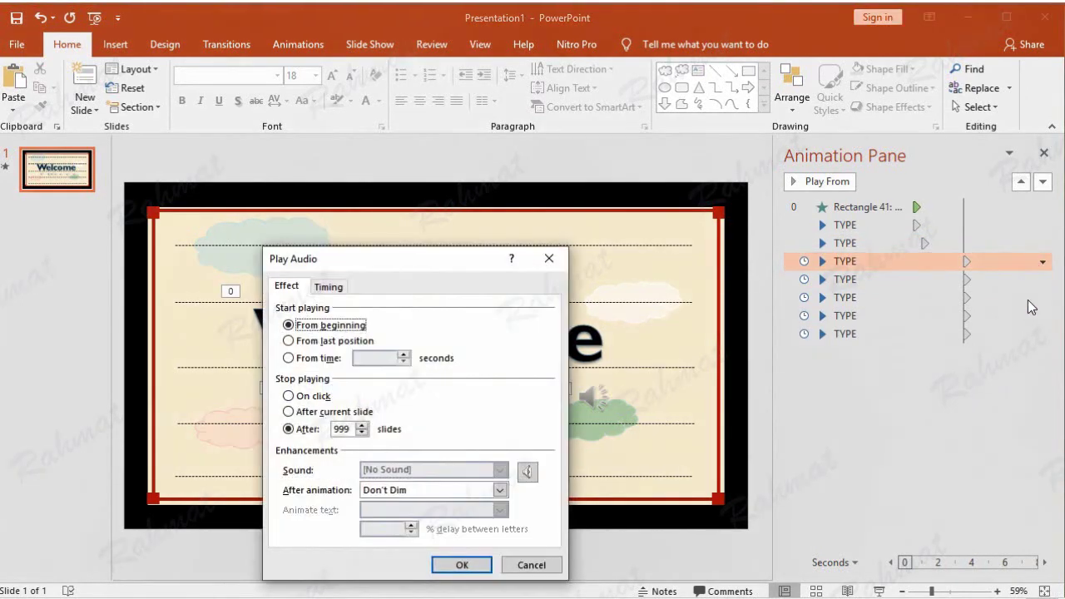
left_click(530, 565)
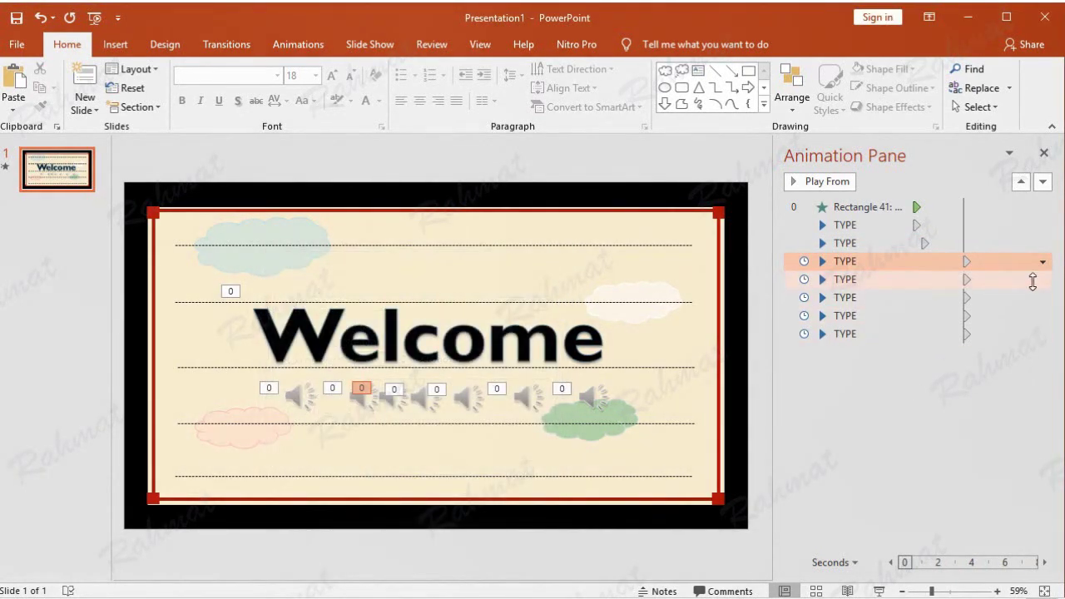
left_click(1042, 262)
left_click(967, 359)
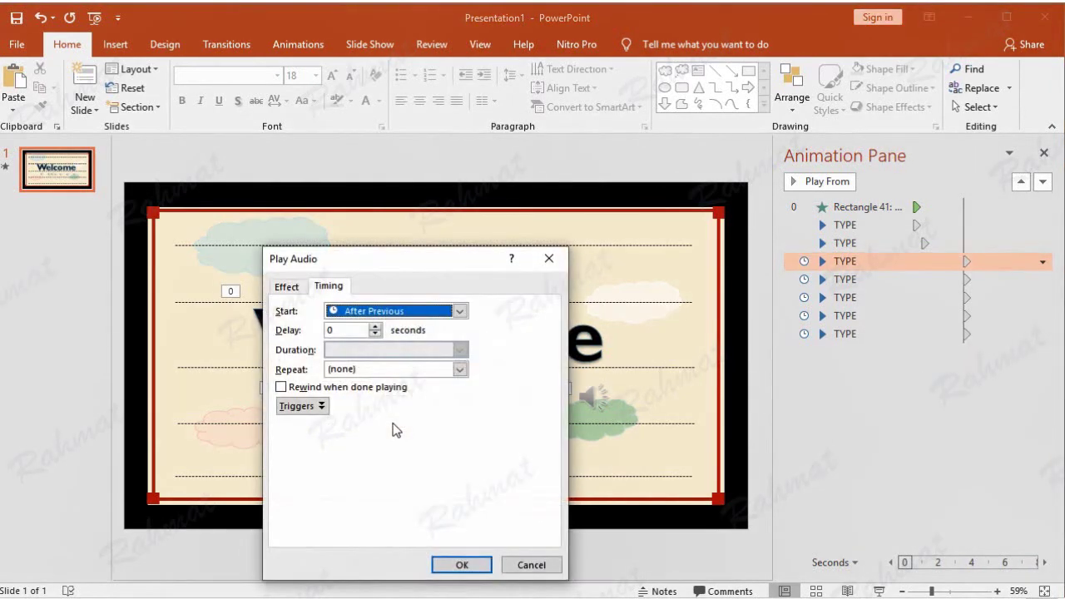
left_click(374, 311)
left_click(374, 342)
left_click(355, 330)
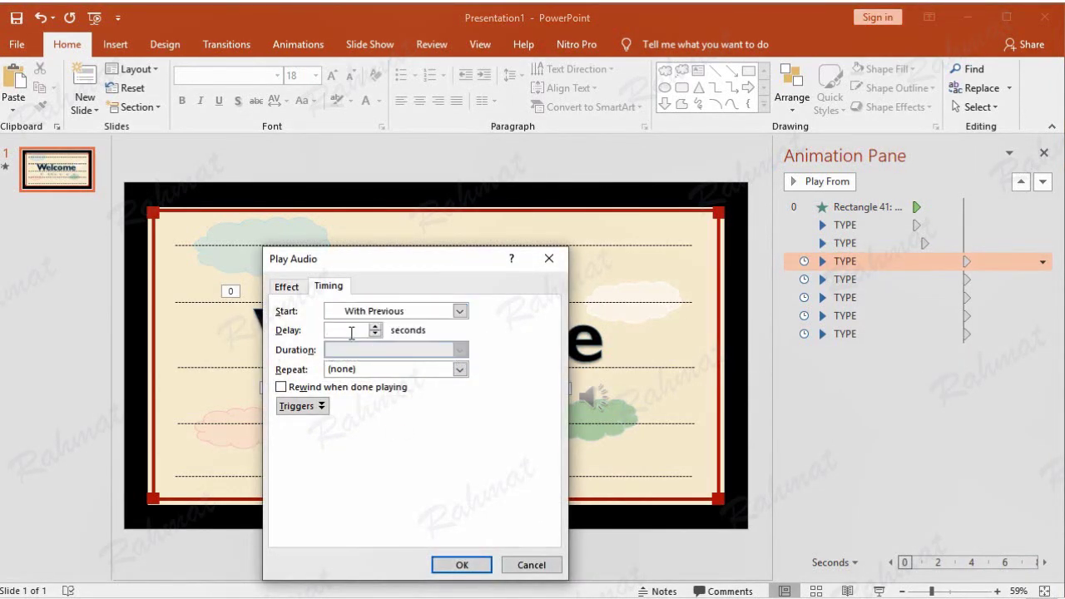
left_click(465, 562)
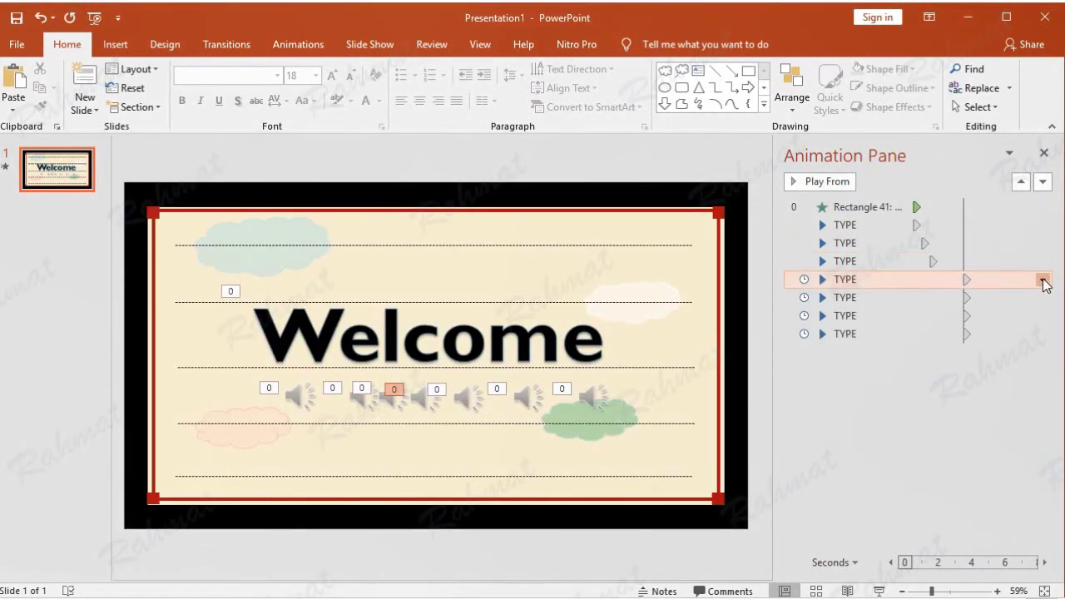
Step: Make the fourth TYPE sound start With Previous after a 2-second delay
left_click(1043, 281)
left_click(989, 379)
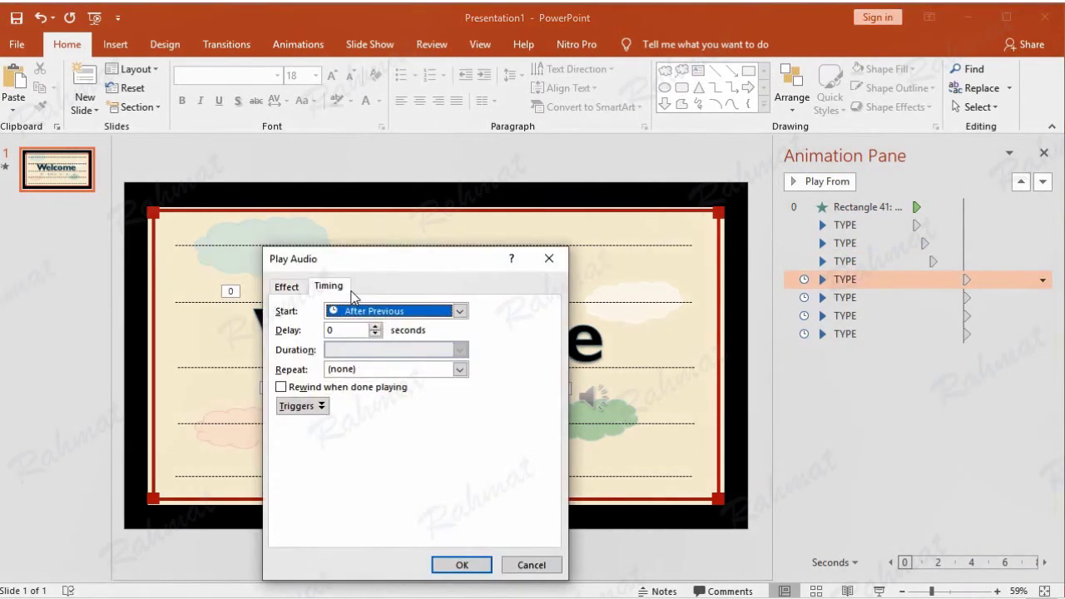
left_click(383, 313)
left_click(394, 340)
left_click(375, 328)
left_click(375, 328)
left_click(375, 328)
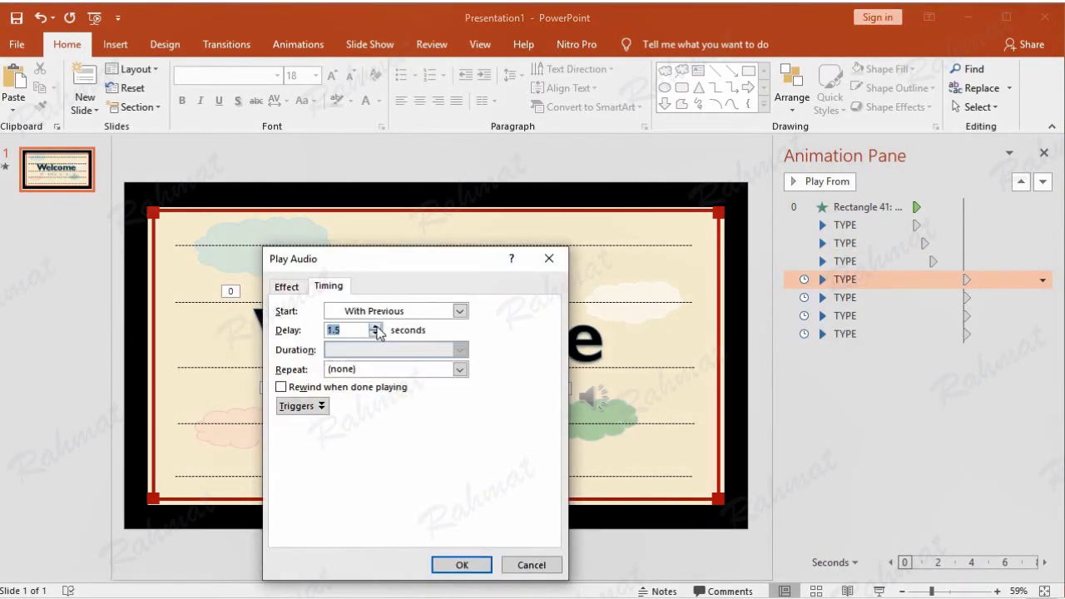
left_click(465, 564)
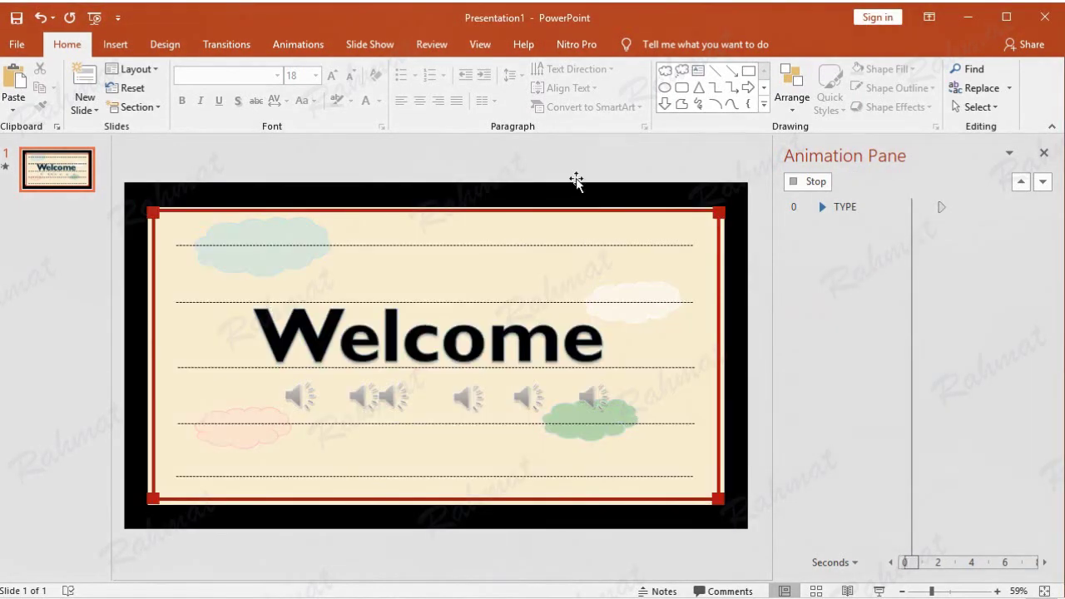
Step: Make the fifth TYPE sound start With Previous after a 2.5-second delay
left_click(1011, 300)
left_click(1043, 300)
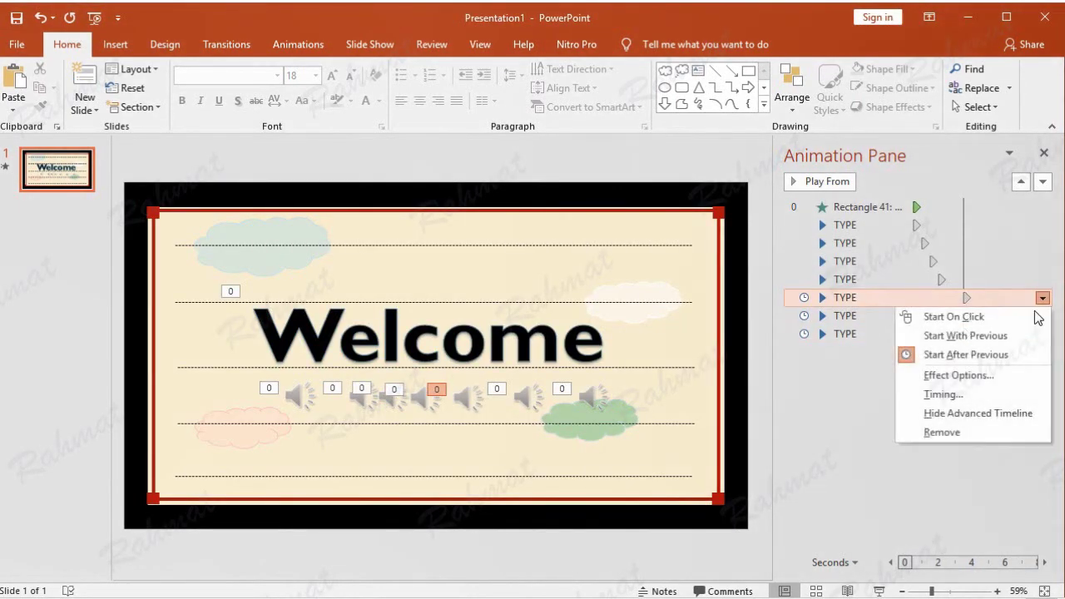
left_click(943, 395)
left_click(459, 310)
left_click(397, 342)
left_click(376, 326)
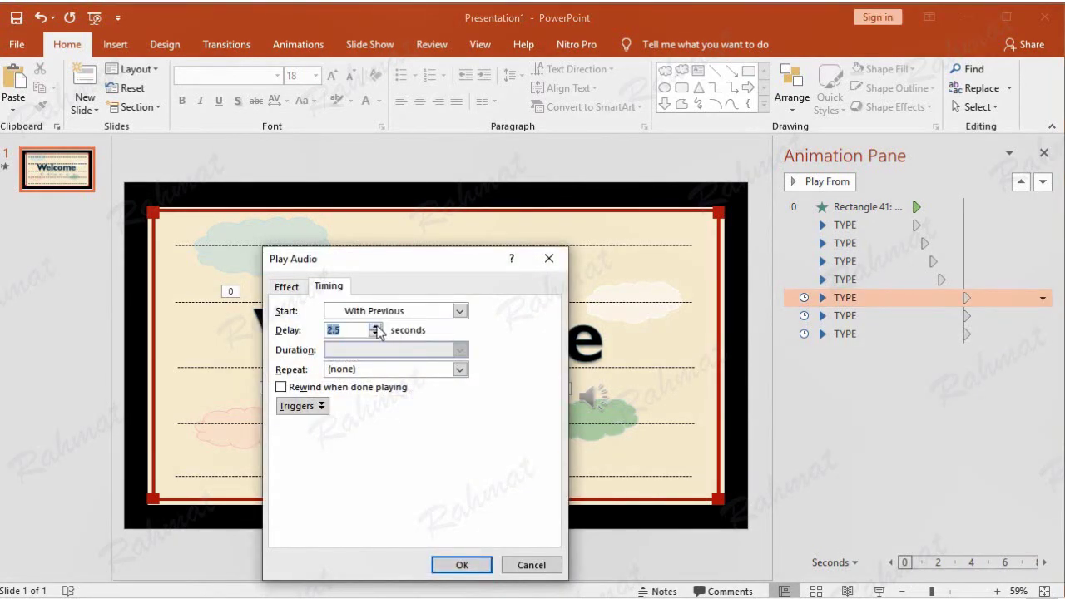
left_click(461, 565)
Step: Make the sixth TYPE sound start With Previous after a 3-second delay
left_click(1013, 318)
left_click(1042, 316)
left_click(1002, 412)
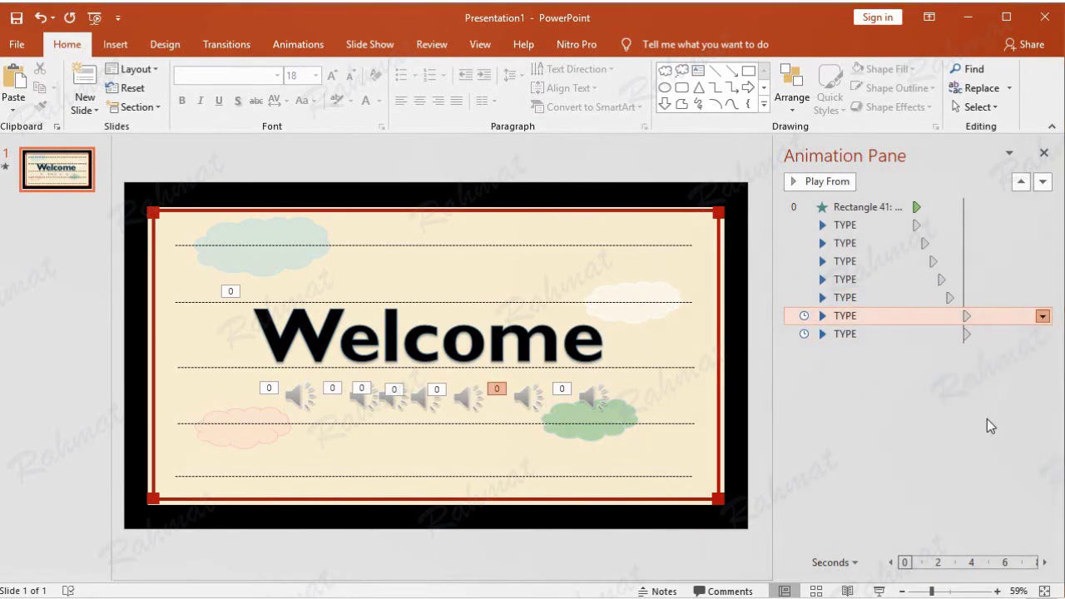
left_click(460, 311)
left_click(392, 339)
left_click(375, 326)
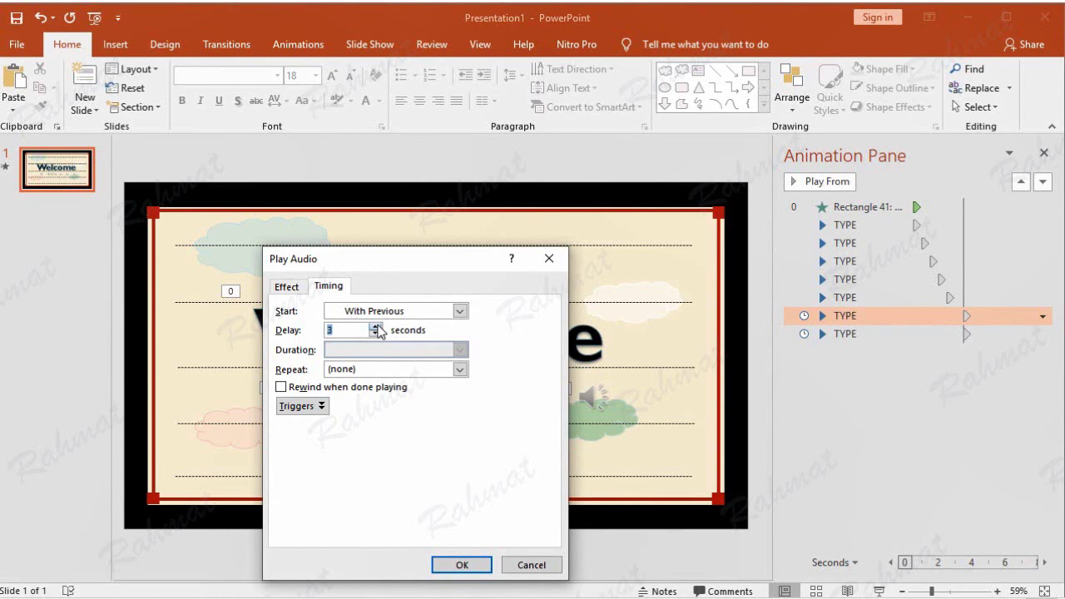
left_click(459, 566)
Step: Give the last TYPE sound a With Previous start at 3.5 seconds and close the Animation Pane
left_click(1004, 334)
left_click(1042, 334)
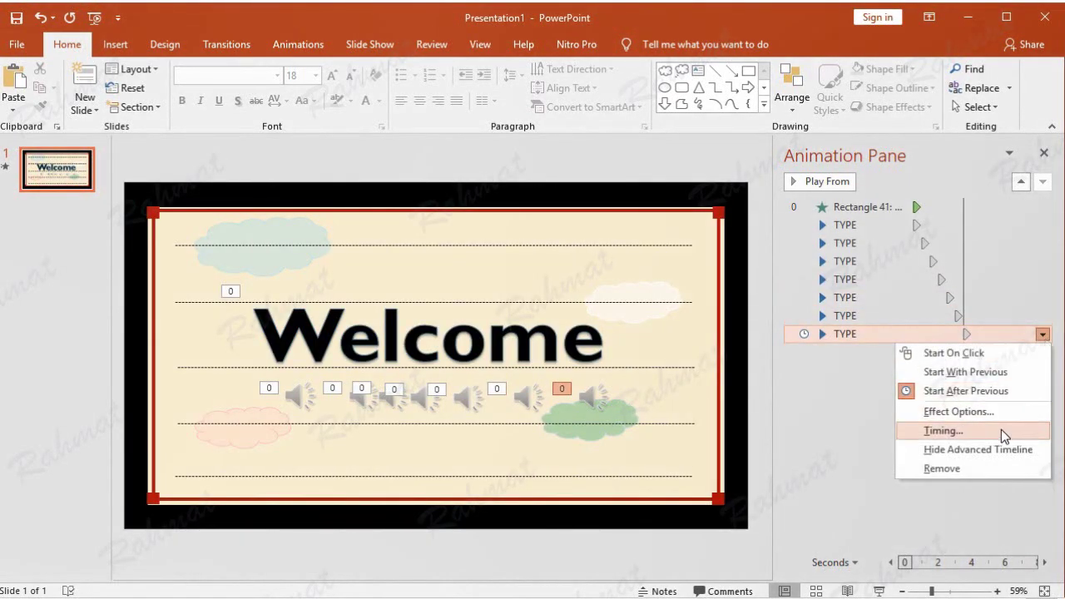
left_click(1001, 429)
left_click(414, 311)
left_click(409, 340)
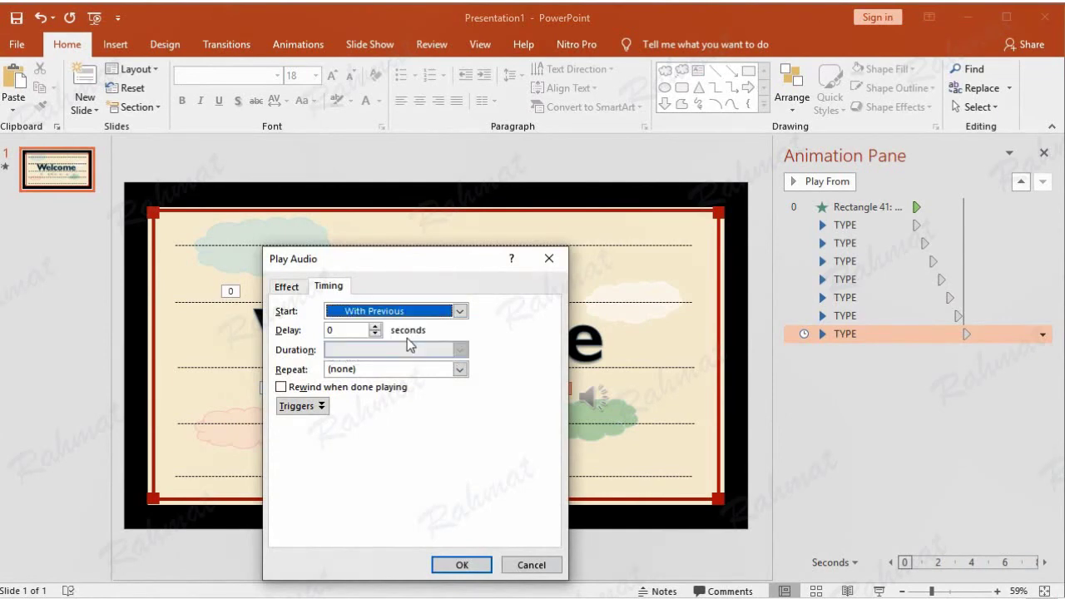
left_click(375, 326)
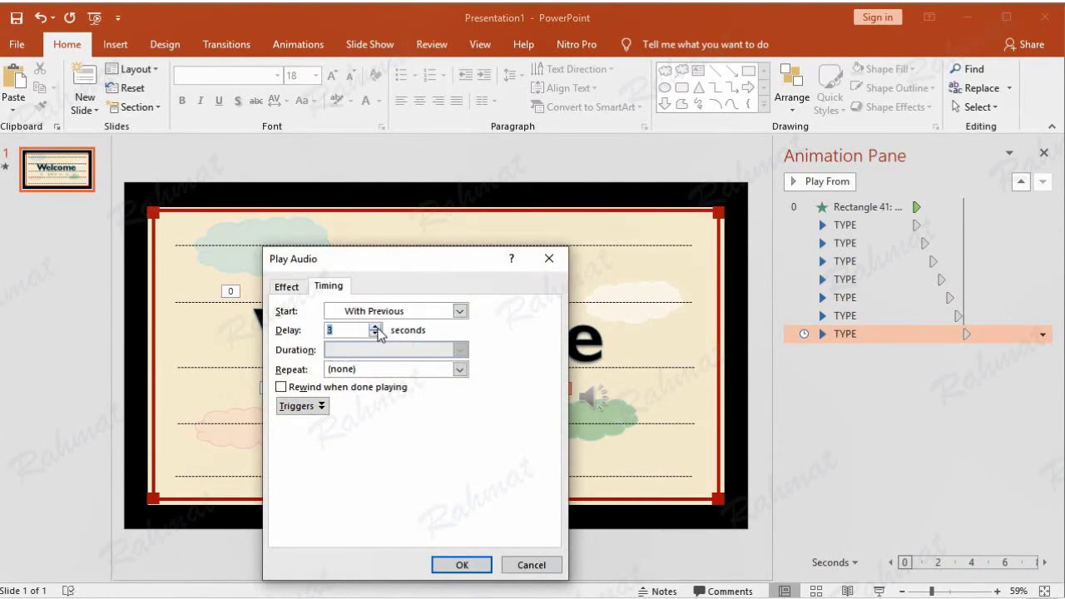
type("3.5")
left_click(462, 565)
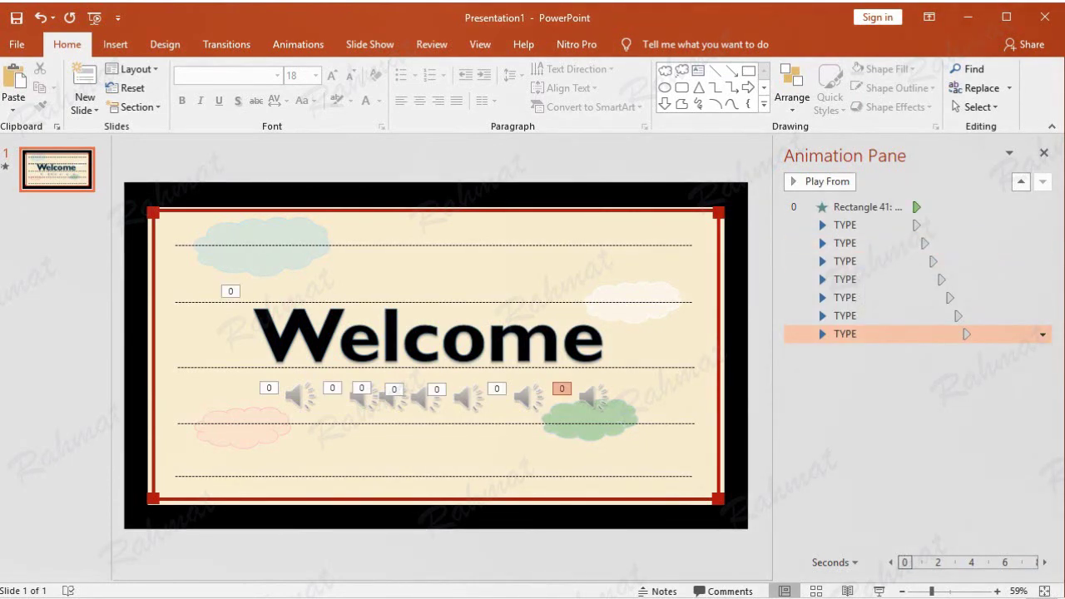
left_click(1043, 153)
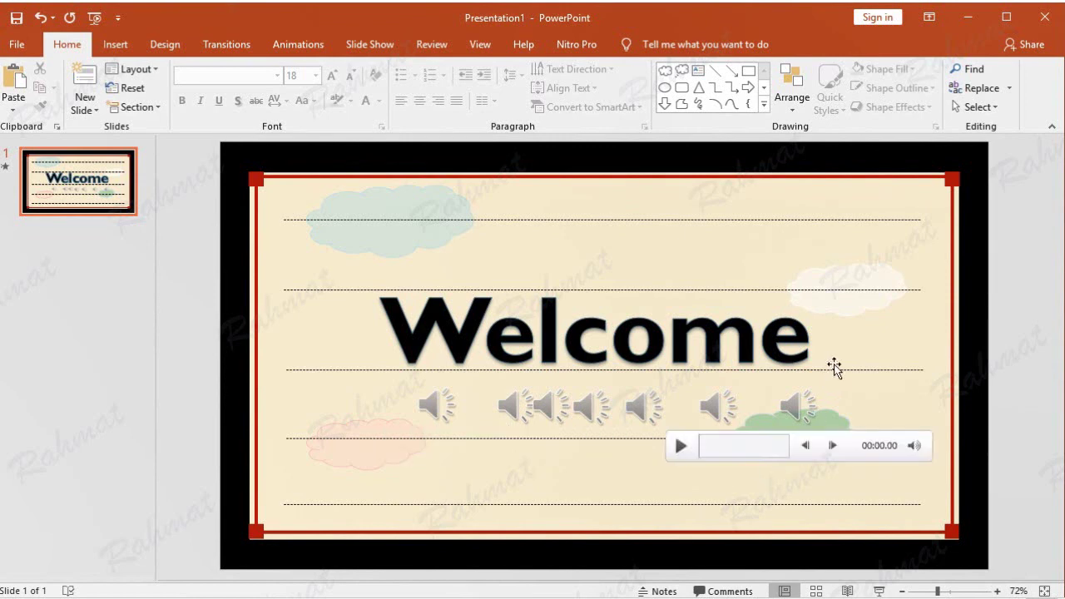
Step: Play the slideshow from the beginning to watch 'Welcome' type out, then exit with Esc
left_click(362, 48)
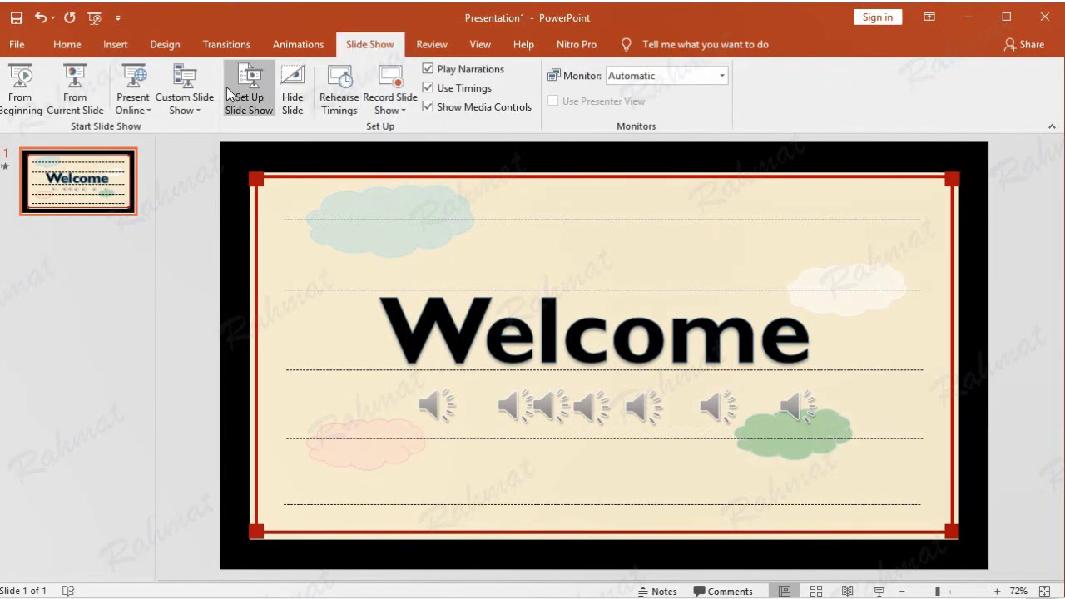
left_click(21, 83)
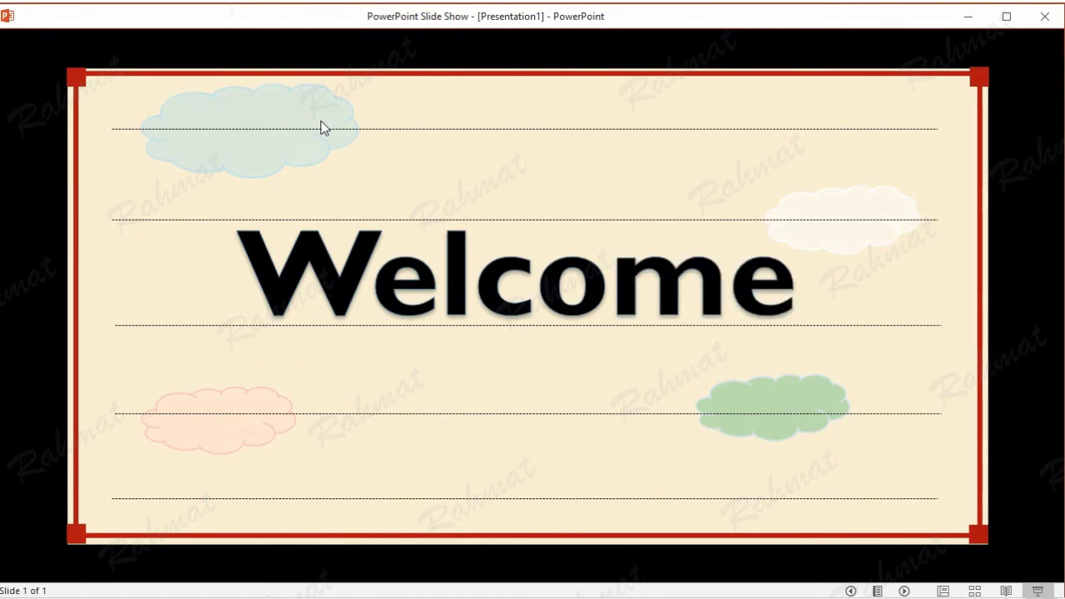
key("Escape")
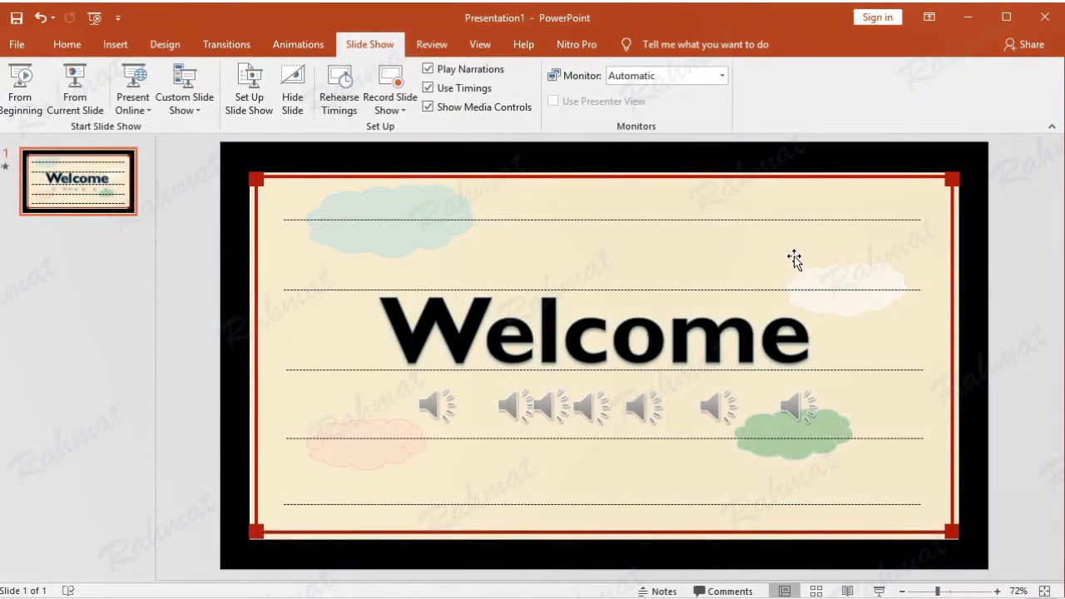